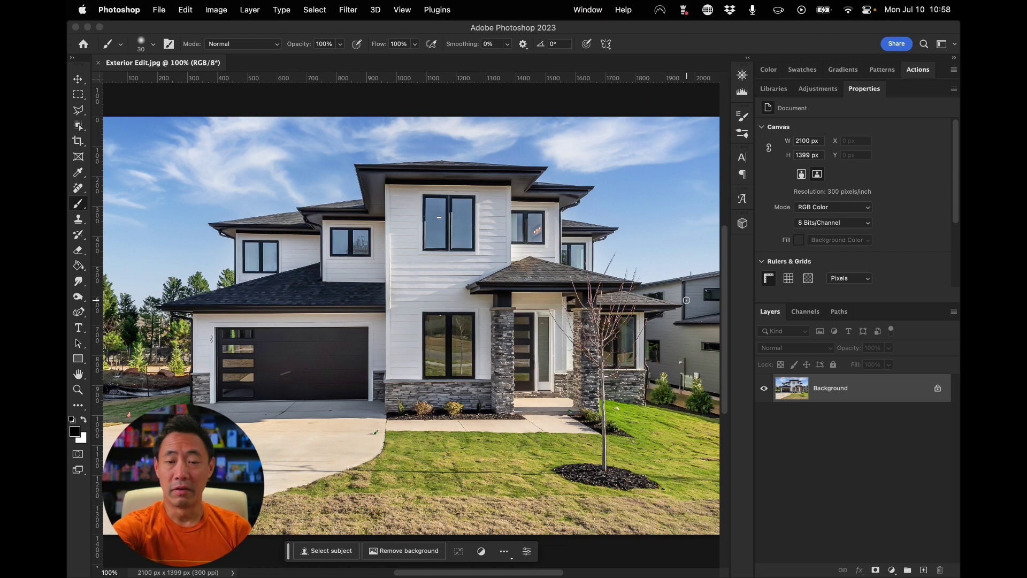
- Trace the house's white siding with a Pen tool path, following the wall corners, roof edges and garage opening
{"action": "key", "text": "p"}
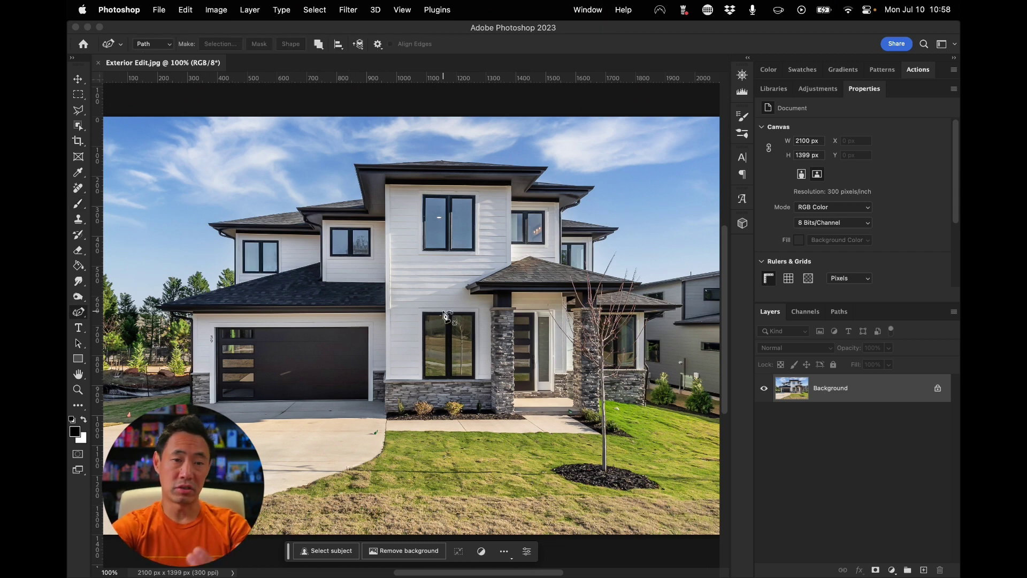
{"action": "key", "text": "shift+p"}
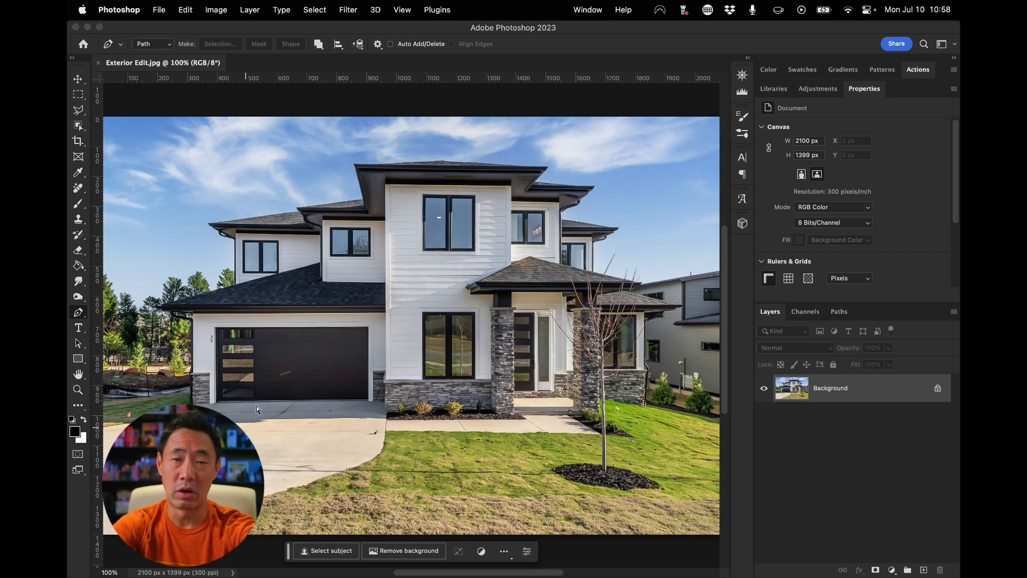
{"action": "scroll", "coordinate": [244, 381], "scroll_direction": "left", "scroll_amount": 2}
{"action": "scroll", "coordinate": [244, 376], "scroll_direction": "left", "scroll_amount": 3}
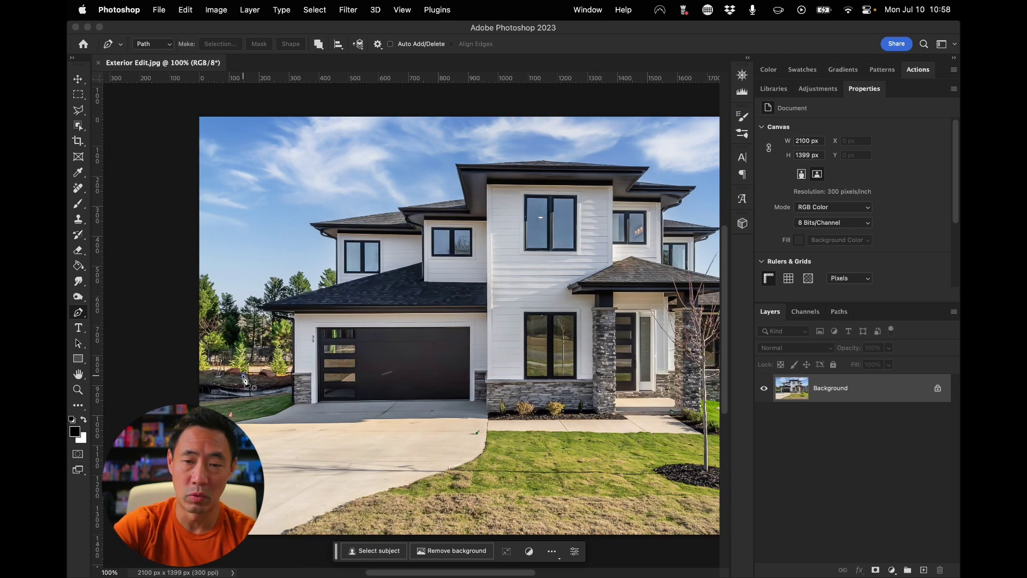
{"action": "left_click", "coordinate": [243, 376]}
{"action": "scroll", "coordinate": [244, 377], "scroll_direction": "up", "scroll_amount": 5}
{"action": "scroll", "coordinate": [370, 454], "scroll_direction": "up", "scroll_amount": 10}
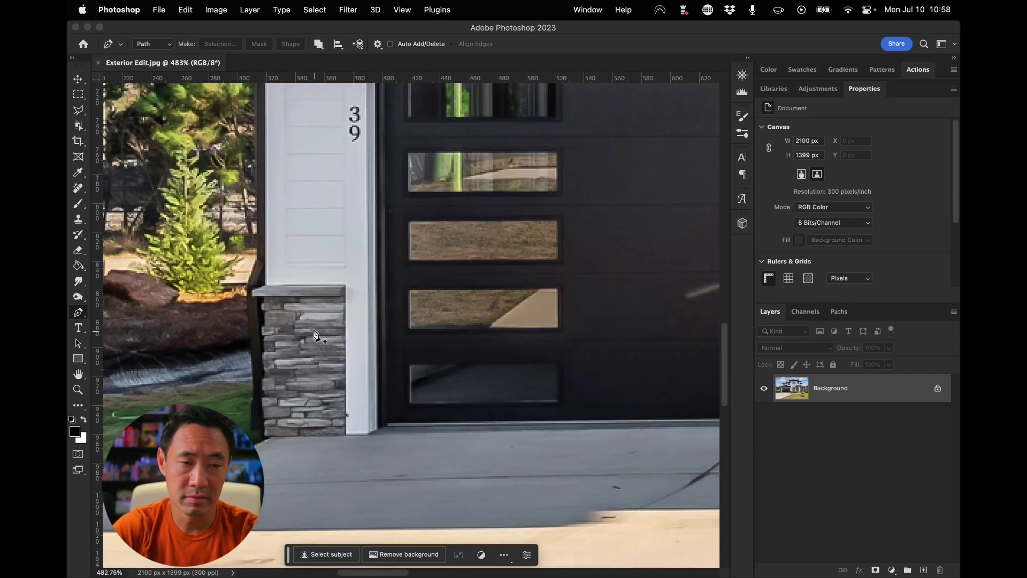
{"action": "scroll", "coordinate": [287, 284], "scroll_direction": "right", "scroll_amount": 10}
{"action": "scroll", "coordinate": [287, 284], "scroll_direction": "left", "scroll_amount": 3}
{"action": "scroll", "coordinate": [317, 348], "scroll_direction": "up", "scroll_amount": 5}
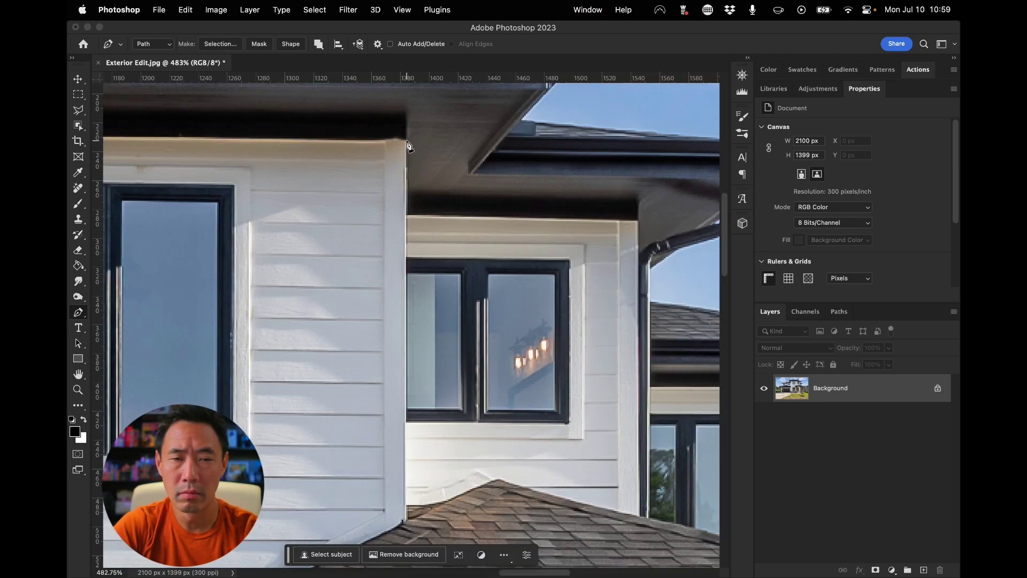
{"action": "scroll", "coordinate": [409, 144], "scroll_direction": "right", "scroll_amount": 5}
{"action": "left_click", "coordinate": [461, 323]}
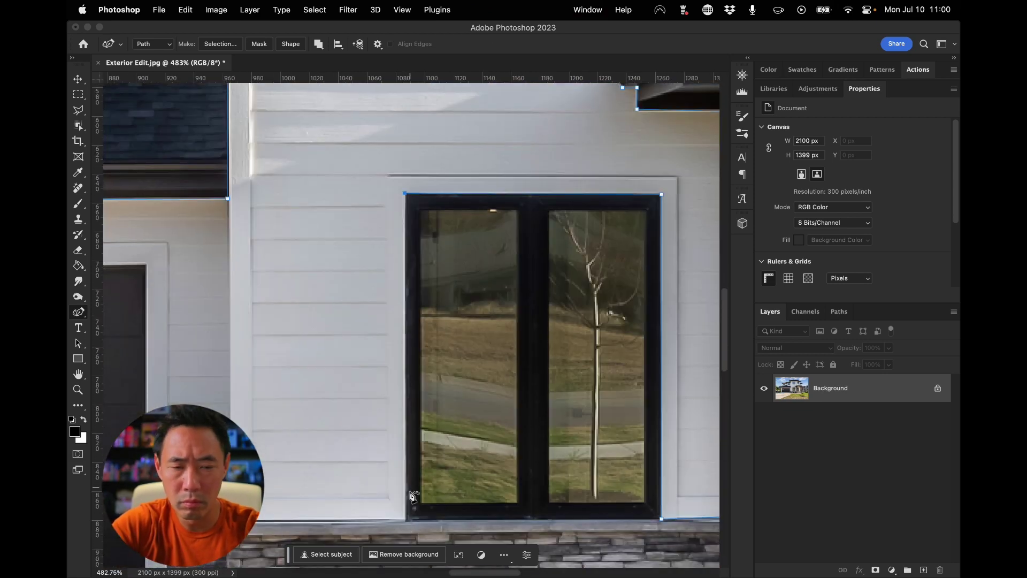
- Trace the cut-out around the ground-floor front window and the siding around the front door and porch
{"action": "scroll", "coordinate": [409, 325], "scroll_direction": "down", "scroll_amount": 3}
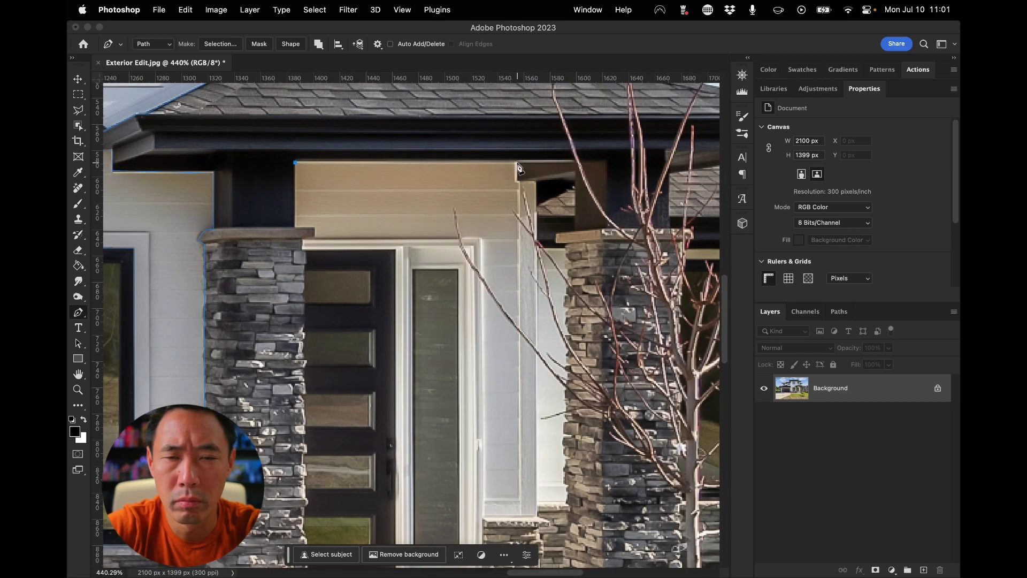
{"action": "scroll", "coordinate": [398, 268], "scroll_direction": "down", "scroll_amount": 3}
{"action": "left_click", "coordinate": [396, 142]}
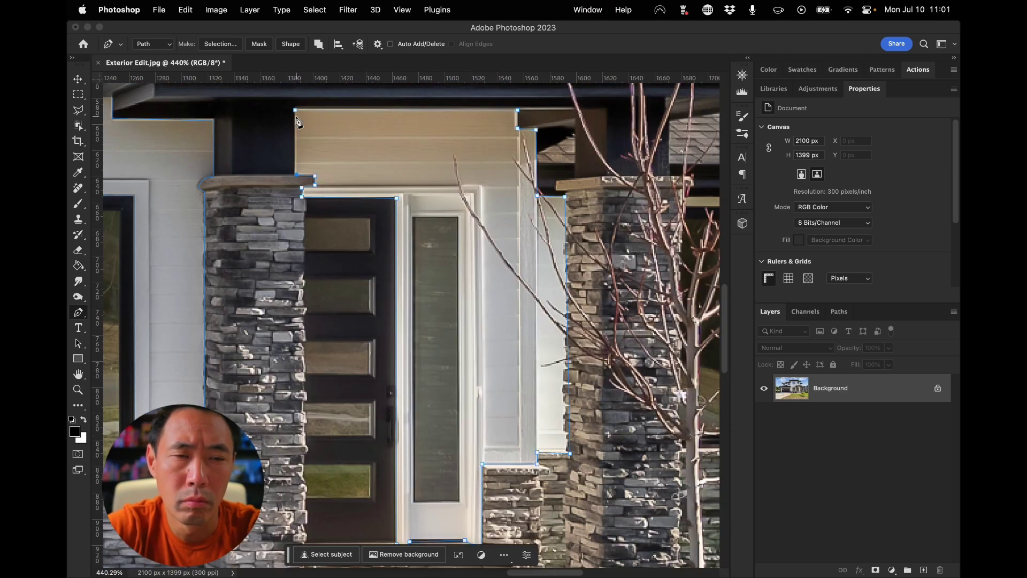
{"action": "scroll", "coordinate": [398, 268], "scroll_direction": "down", "scroll_amount": 3}
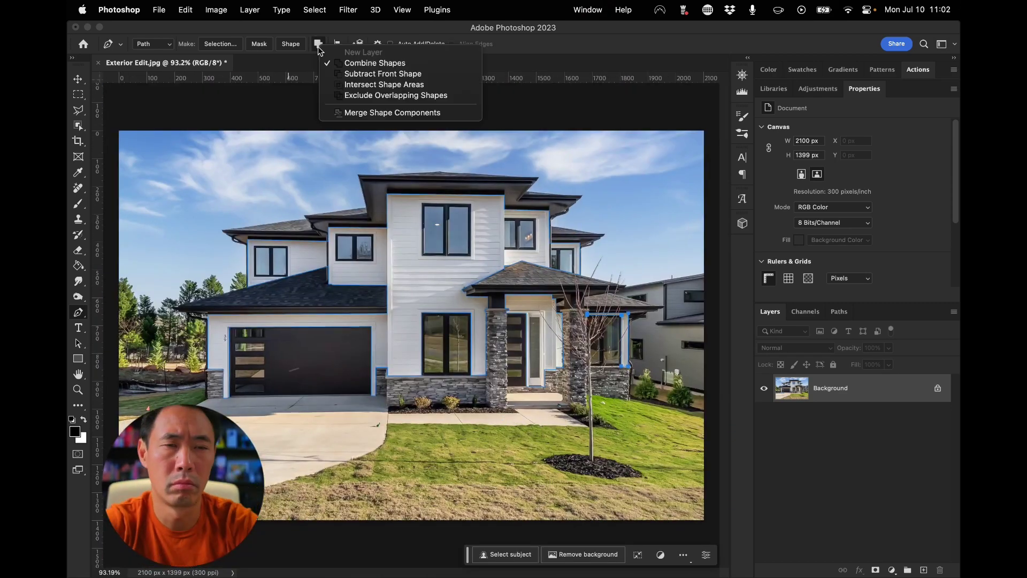
- Check that the Pen tool's path operation is set to Combine Shapes
{"action": "left_click", "coordinate": [320, 45]}
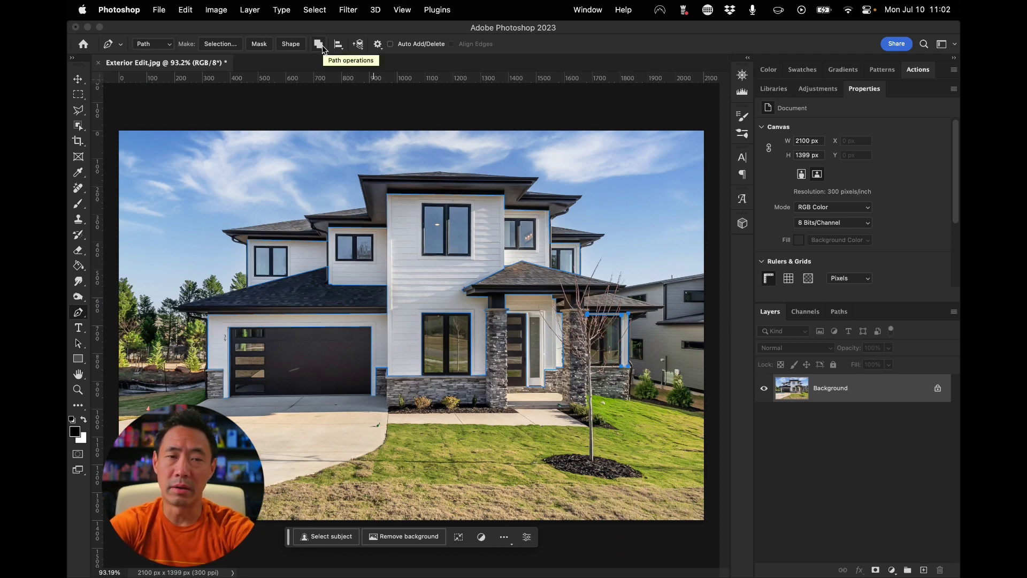
{"action": "left_click", "coordinate": [320, 45]}
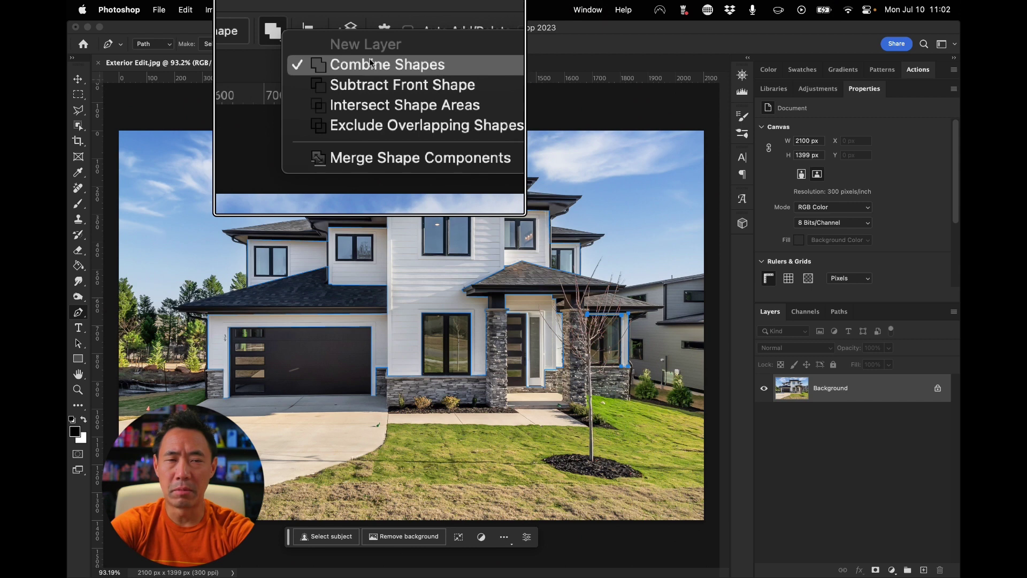
{"action": "left_click", "coordinate": [385, 107]}
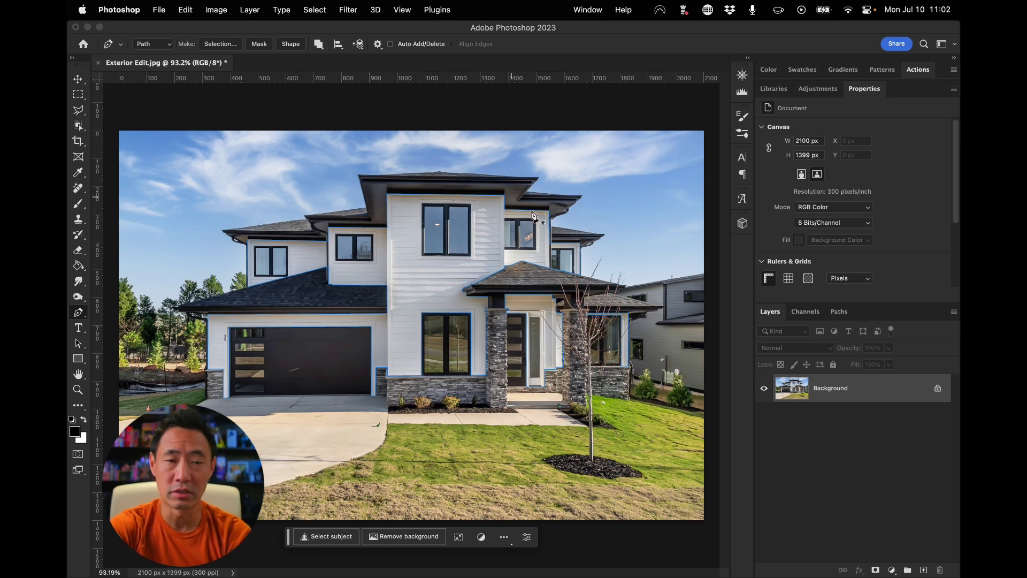
- Convert the siding paths into a new anti-aliased selection with feather radius 0, and use it to mask a new layer group
{"action": "left_click", "coordinate": [220, 44]}
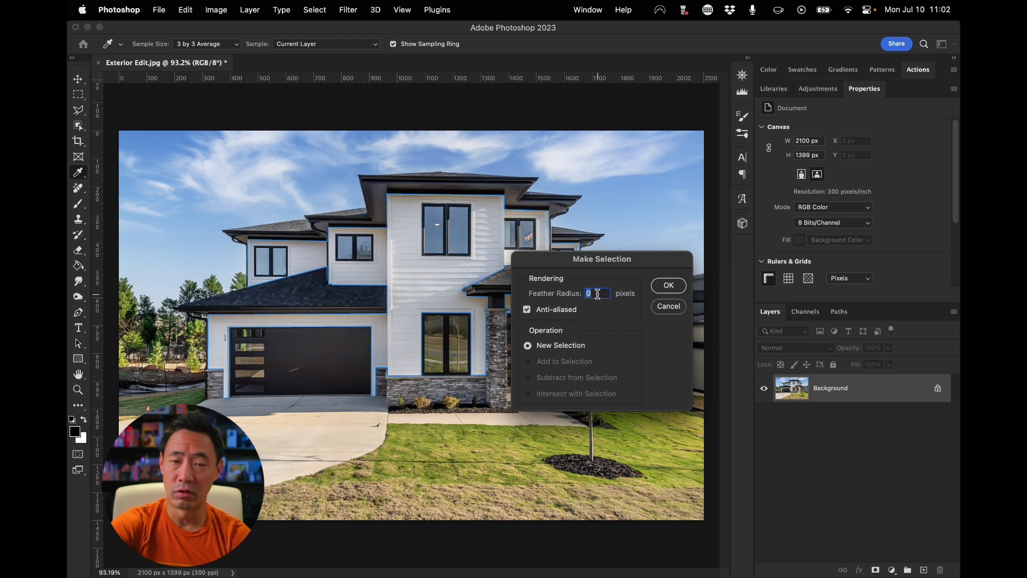
{"action": "left_click", "coordinate": [669, 286]}
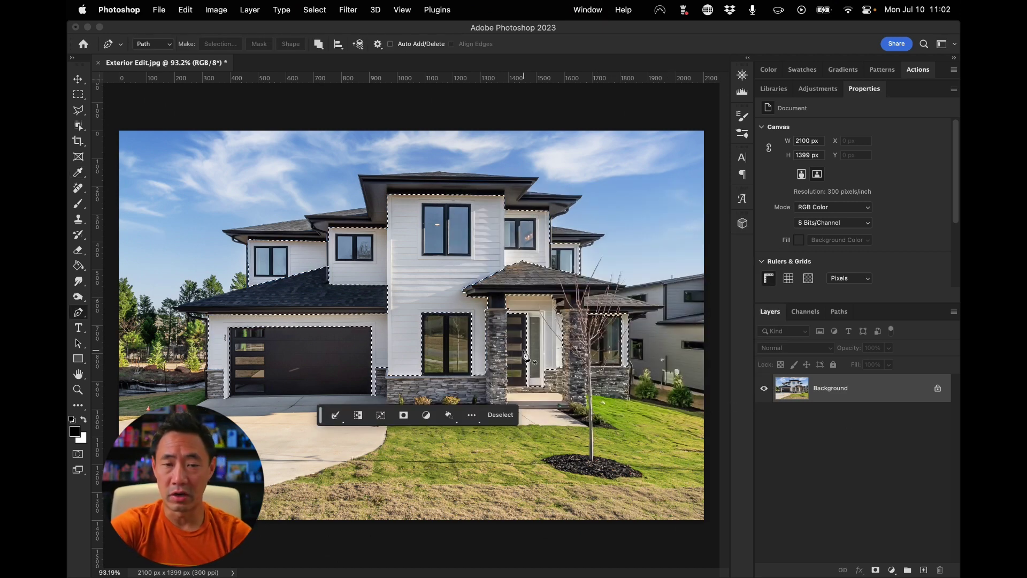
{"action": "left_click", "coordinate": [907, 570]}
{"action": "left_click", "coordinate": [875, 570]}
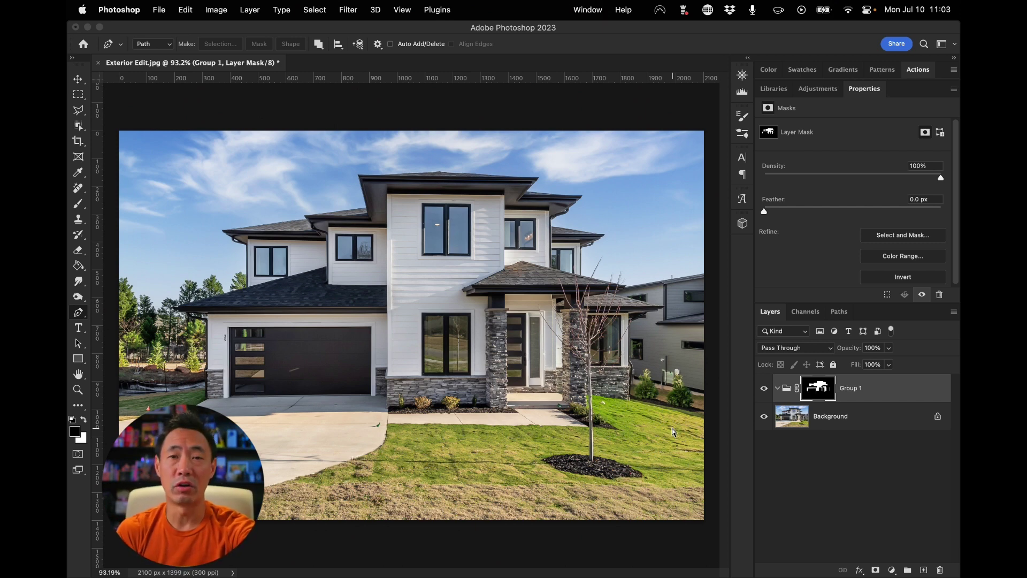
- Switch to Safari, go to Explore Color on the Sherwin-Williams site and search for "iron ore"
{"action": "key", "text": "super+Tab"}
{"action": "key", "text": "super+Tab"}
{"action": "key", "text": "super+Tab"}
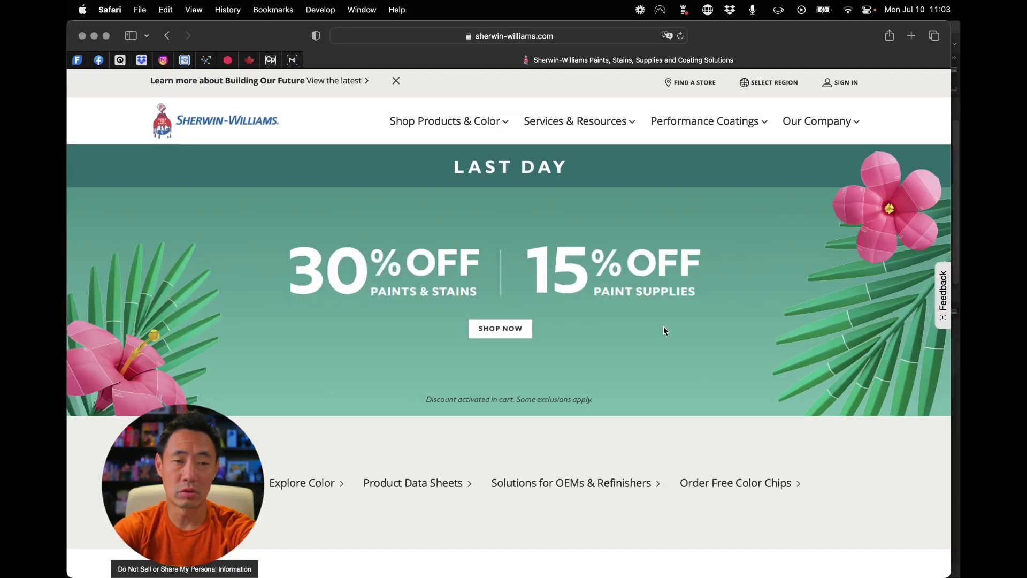
{"action": "left_click", "coordinate": [496, 123]}
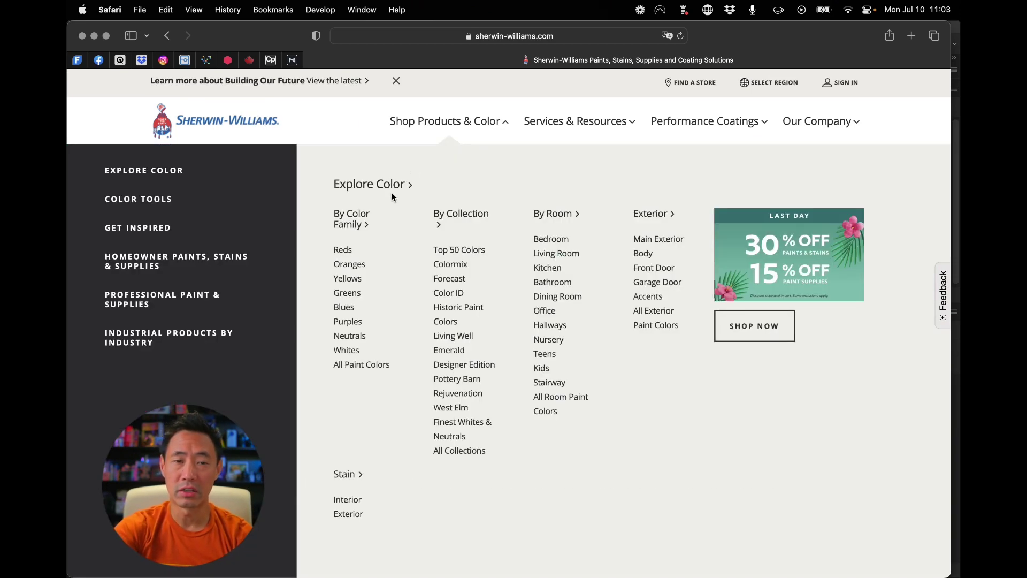
{"action": "left_click", "coordinate": [406, 186]}
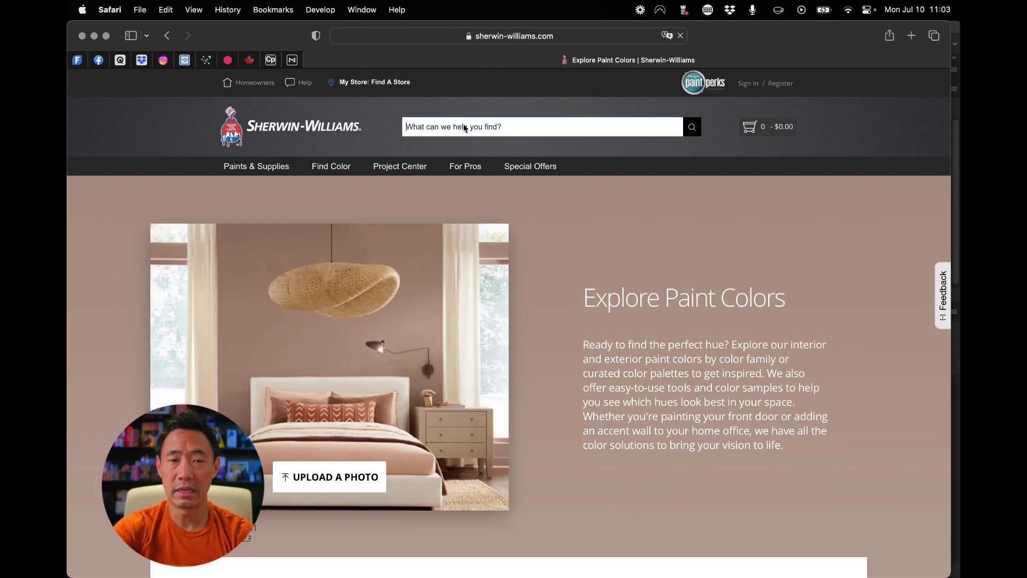
{"action": "left_click", "coordinate": [465, 128]}
{"action": "type", "text": "iron ore"}
{"action": "key", "text": "Return"}
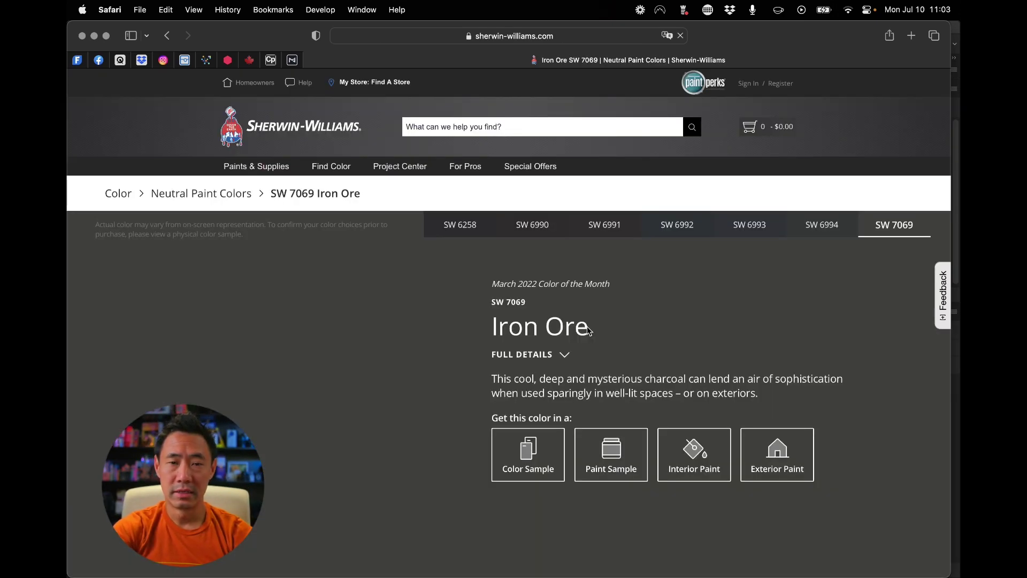
- Show the Iron Ore SW 7069 preview on the exterior sample house and take a screenshot of it
{"action": "scroll", "coordinate": [624, 367], "scroll_direction": "down", "scroll_amount": 10}
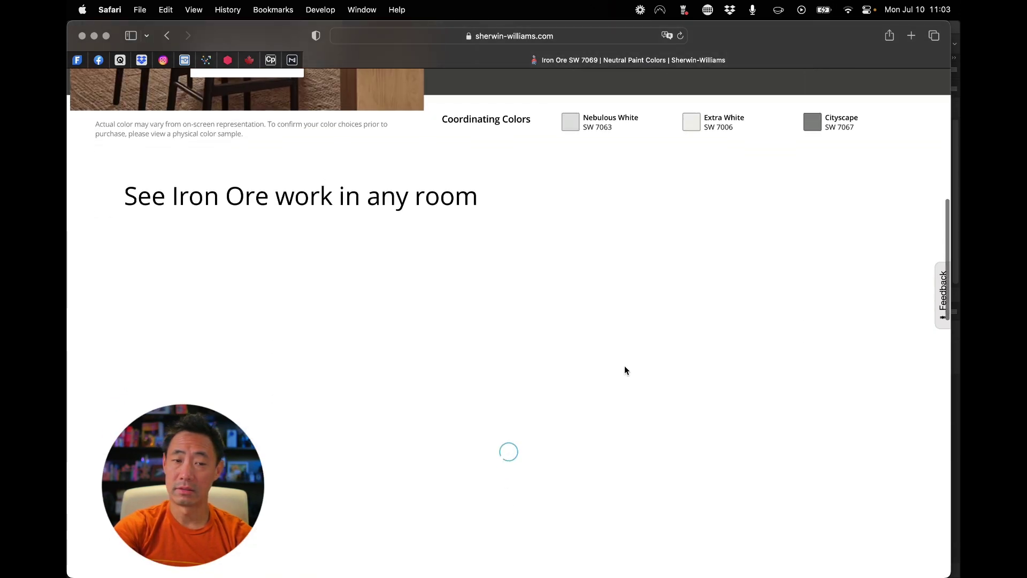
{"action": "scroll", "coordinate": [624, 367], "scroll_direction": "up", "scroll_amount": 7}
{"action": "scroll", "coordinate": [624, 365], "scroll_direction": "up", "scroll_amount": 3}
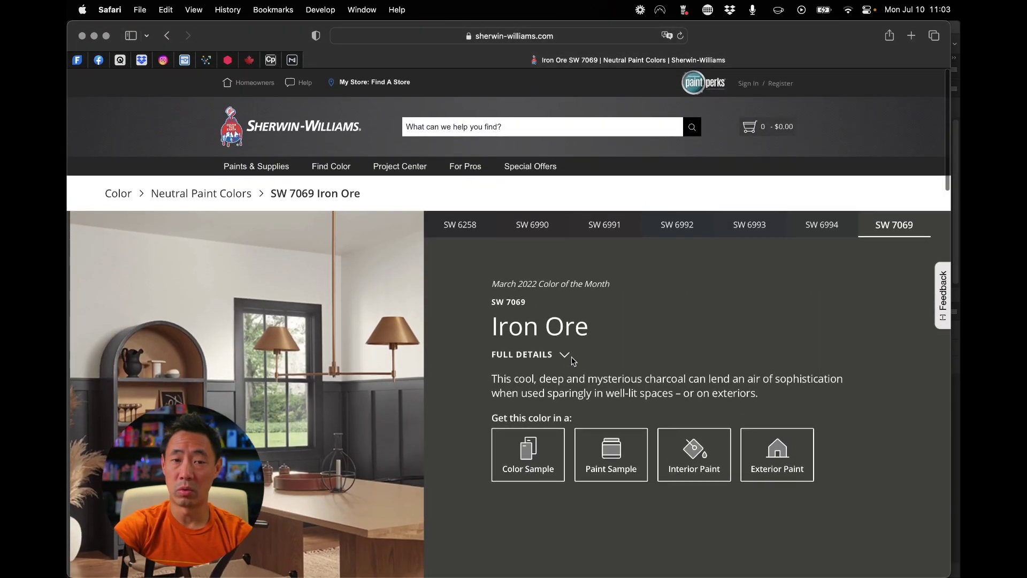
{"action": "scroll", "coordinate": [606, 342], "scroll_direction": "down", "scroll_amount": 5}
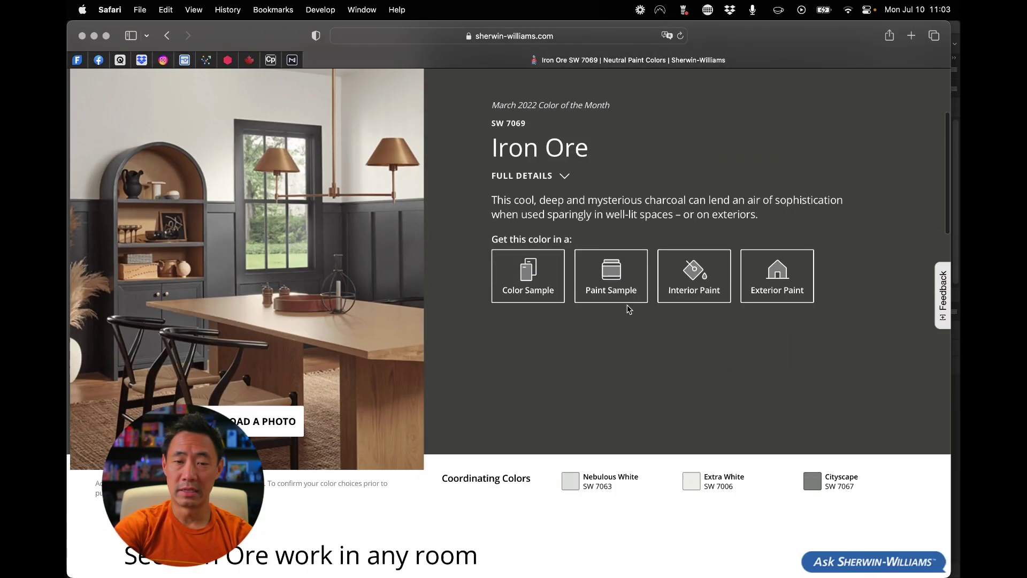
{"action": "scroll", "coordinate": [628, 309], "scroll_direction": "down", "scroll_amount": 10}
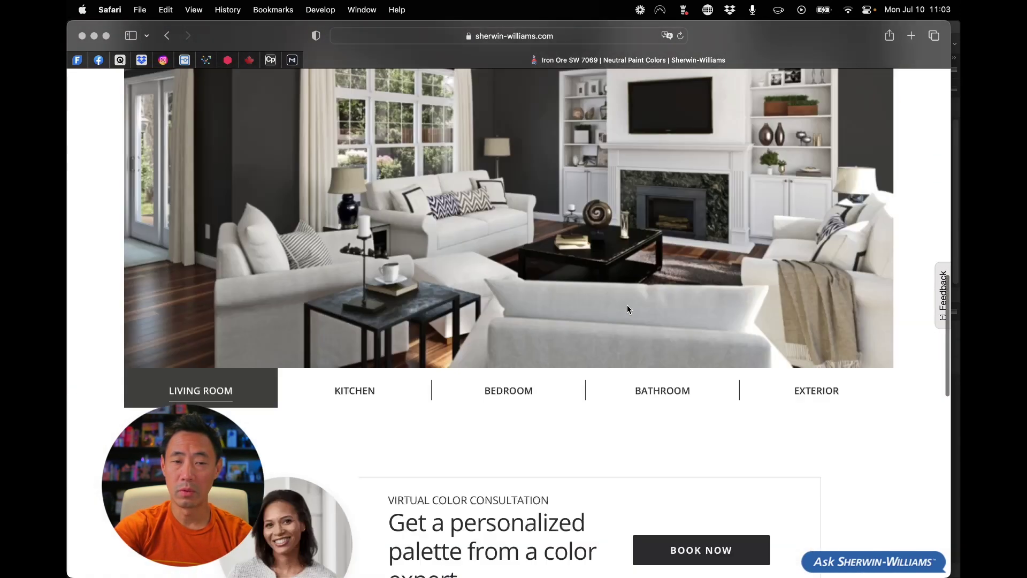
{"action": "scroll", "coordinate": [628, 309], "scroll_direction": "up", "scroll_amount": 2}
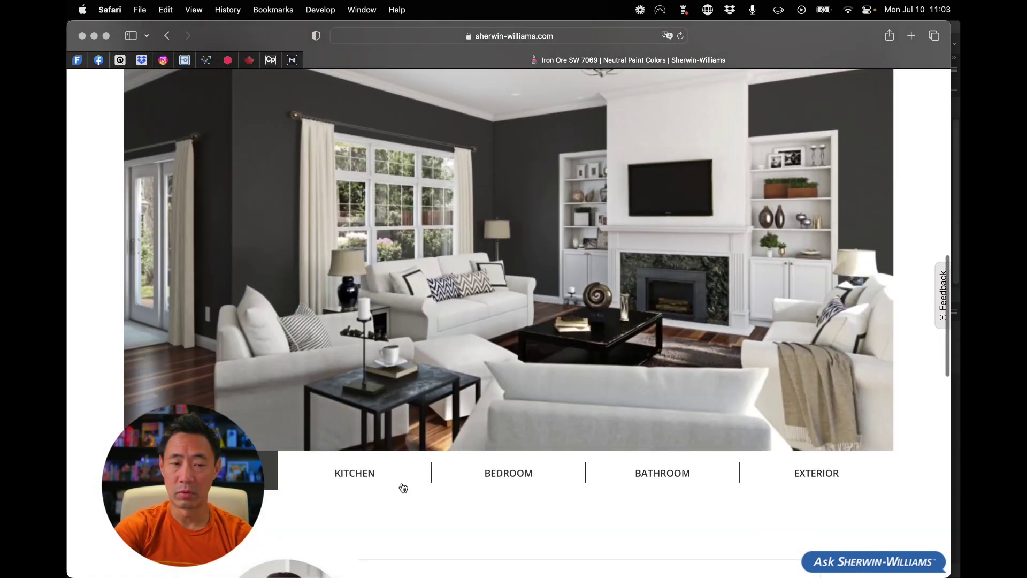
{"action": "left_click", "coordinate": [775, 484]}
{"action": "scroll", "coordinate": [451, 287], "scroll_direction": "up", "scroll_amount": 3}
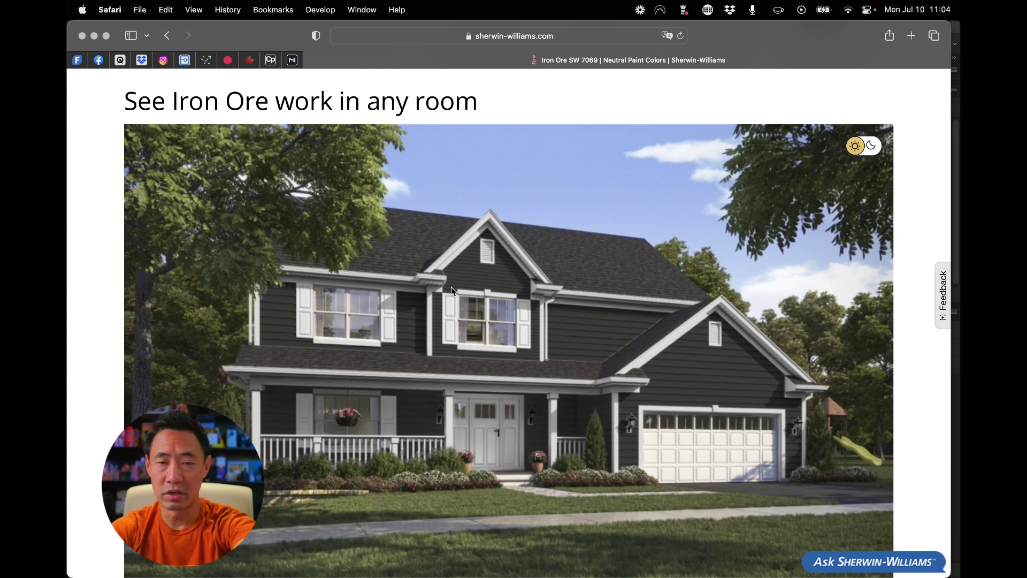
{"action": "key", "text": "super+shift+3"}
- Switch to Photoshop and place the Iron Ore screenshot in the house document, positioned at Y 568.50 px
{"action": "key", "text": "super+Tab"}
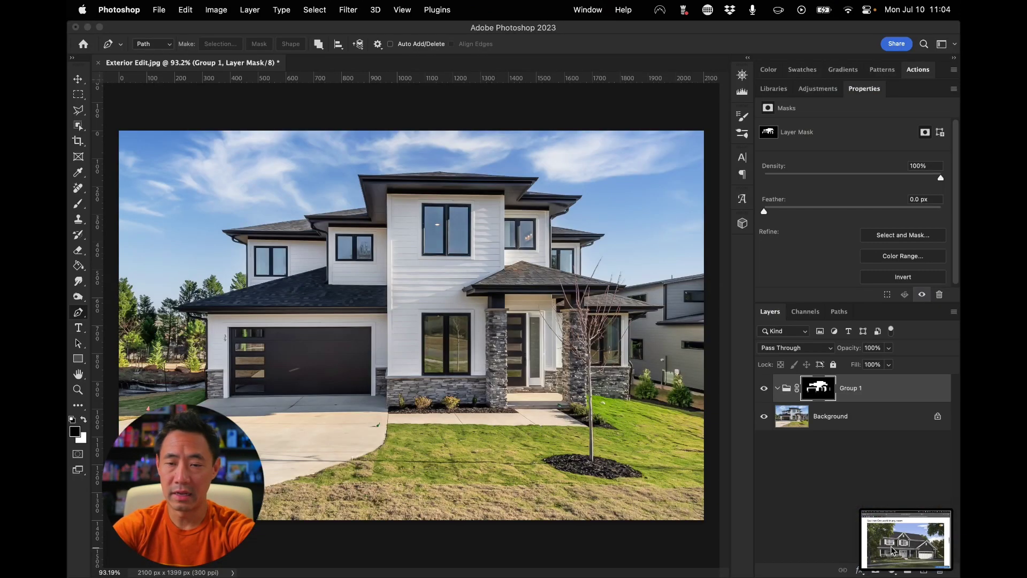
{"action": "right_click", "coordinate": [905, 548]}
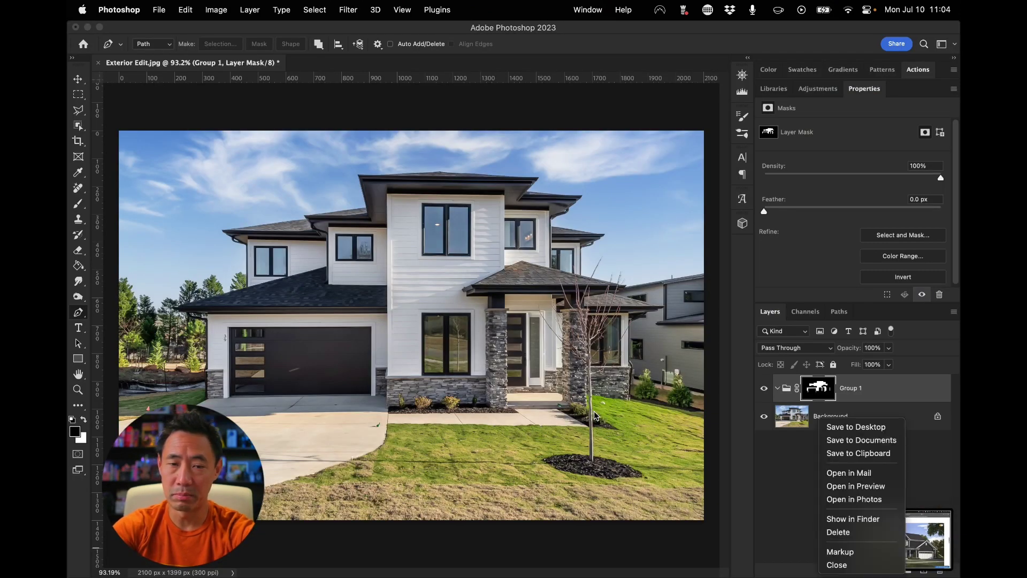
{"action": "left_click", "coordinate": [408, 359]}
{"action": "left_click_drag", "start_coordinate": [869, 521], "coordinate": [361, 310]}
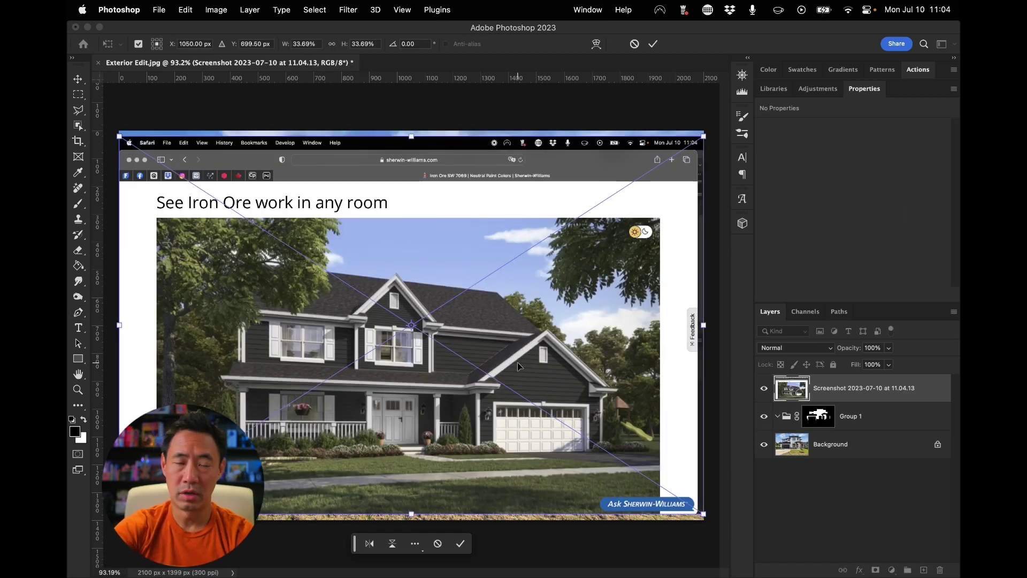
{"action": "left_click_drag", "start_coordinate": [517, 354], "coordinate": [517, 318]}
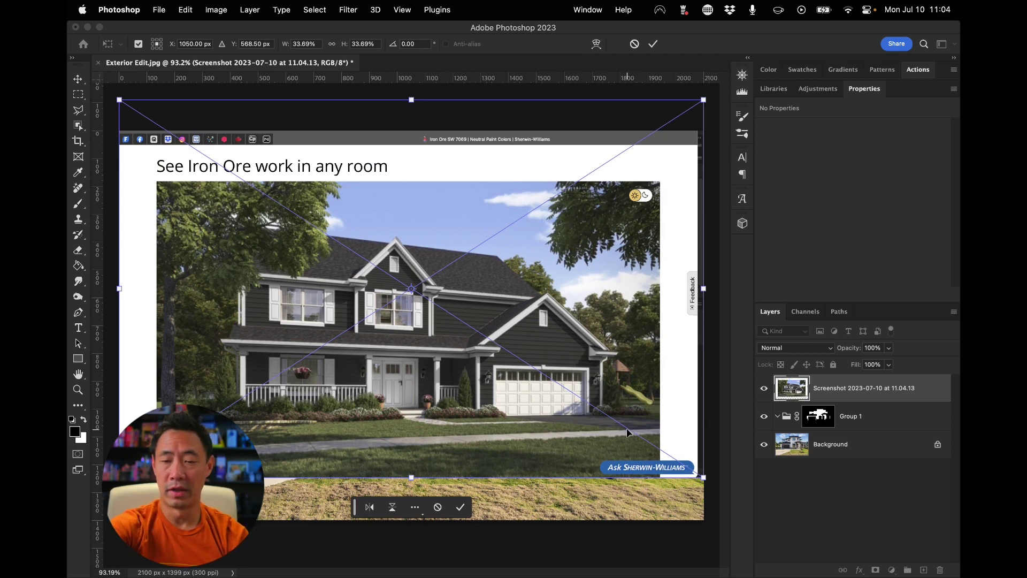
{"action": "key", "text": "Return"}
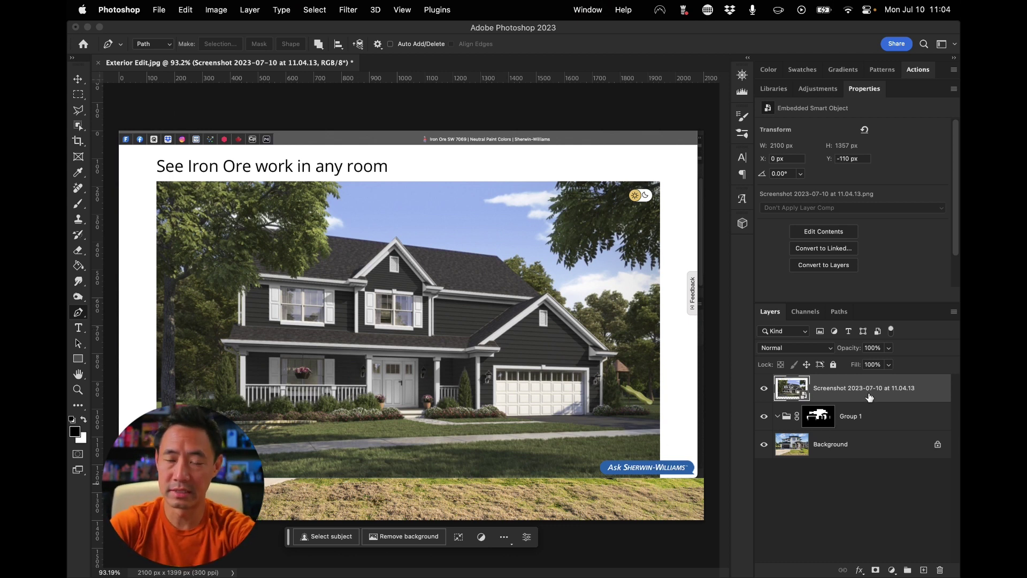
- Move the screenshot layer into the masked Group 1 and add a blank layer above it
{"action": "left_click_drag", "start_coordinate": [867, 395], "coordinate": [869, 420]}
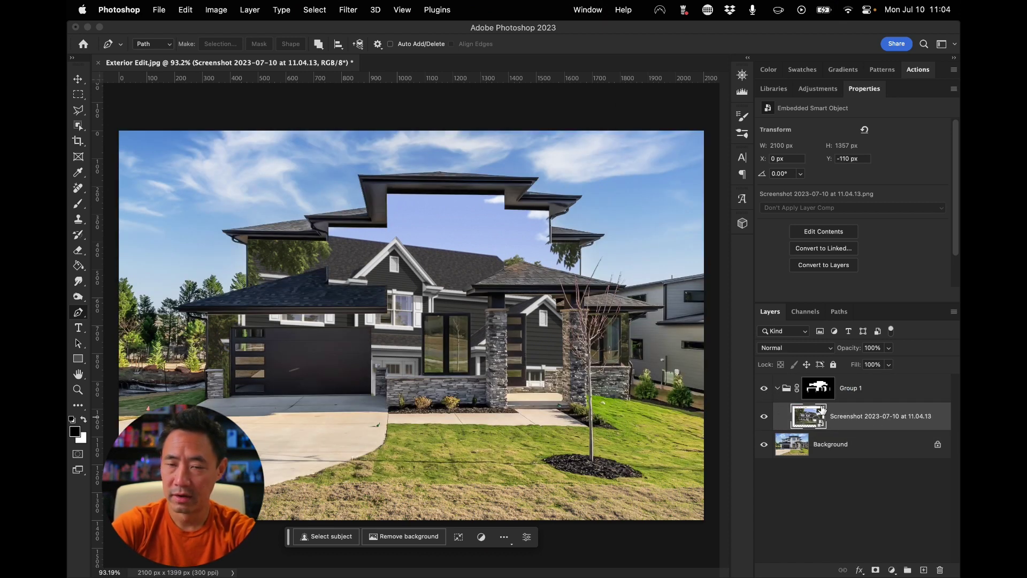
{"action": "left_click", "coordinate": [924, 570]}
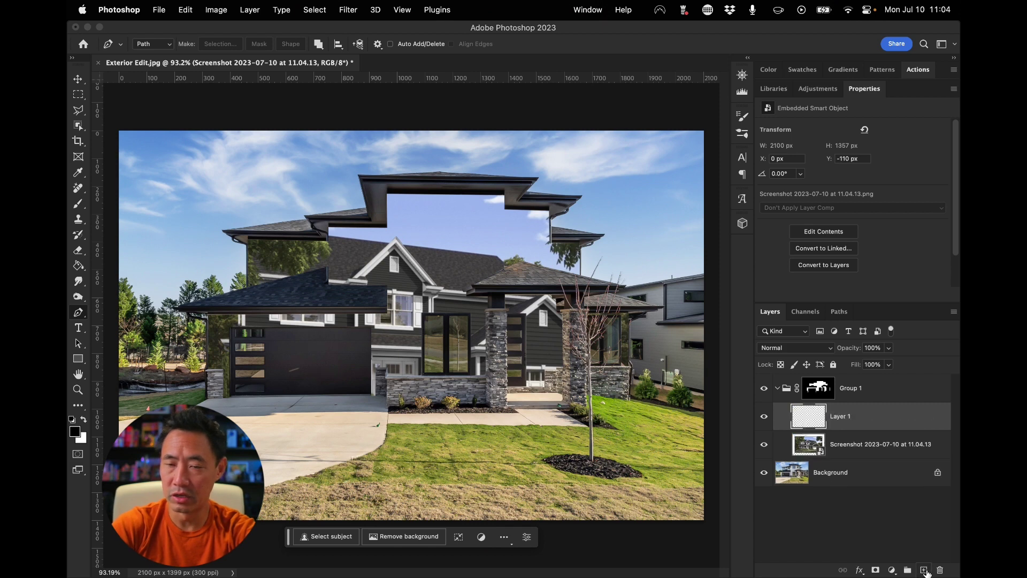
- Sample the dark siding colour from the screenshot layer with the Eyedropper as the foreground colour
{"action": "left_click", "coordinate": [808, 444]}
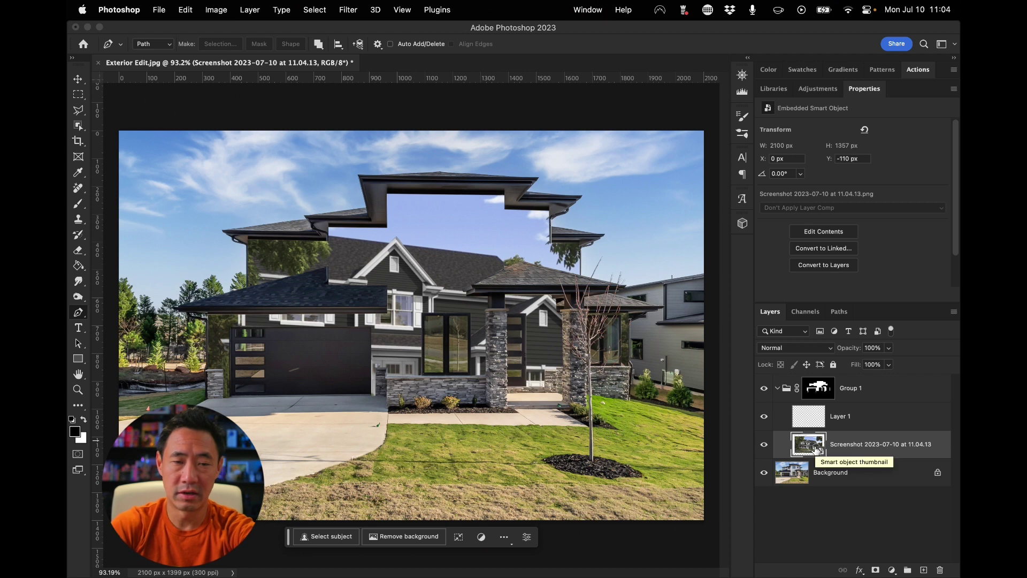
{"action": "key", "text": "i"}
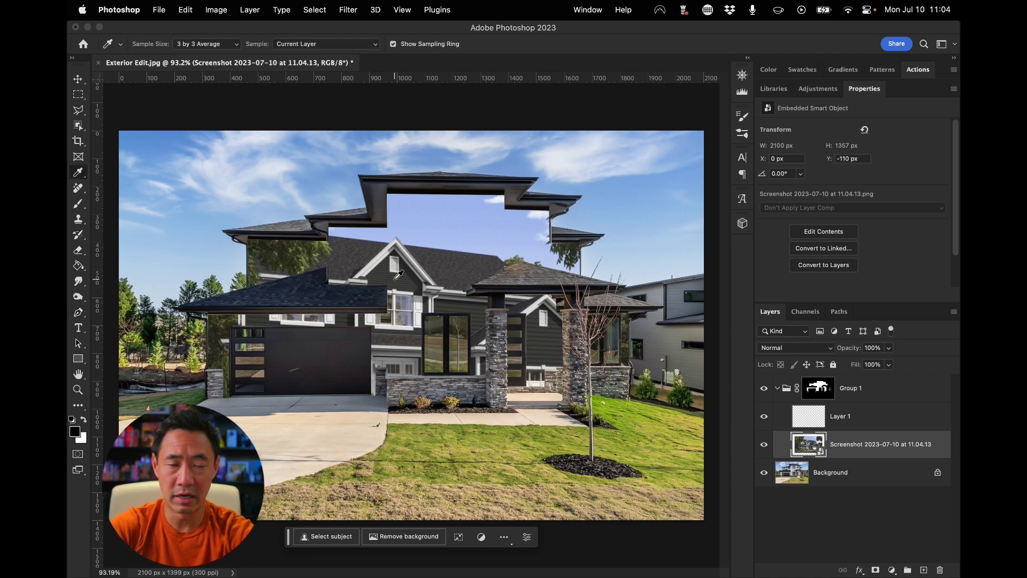
{"action": "scroll", "coordinate": [399, 275], "scroll_direction": "up", "scroll_amount": 10}
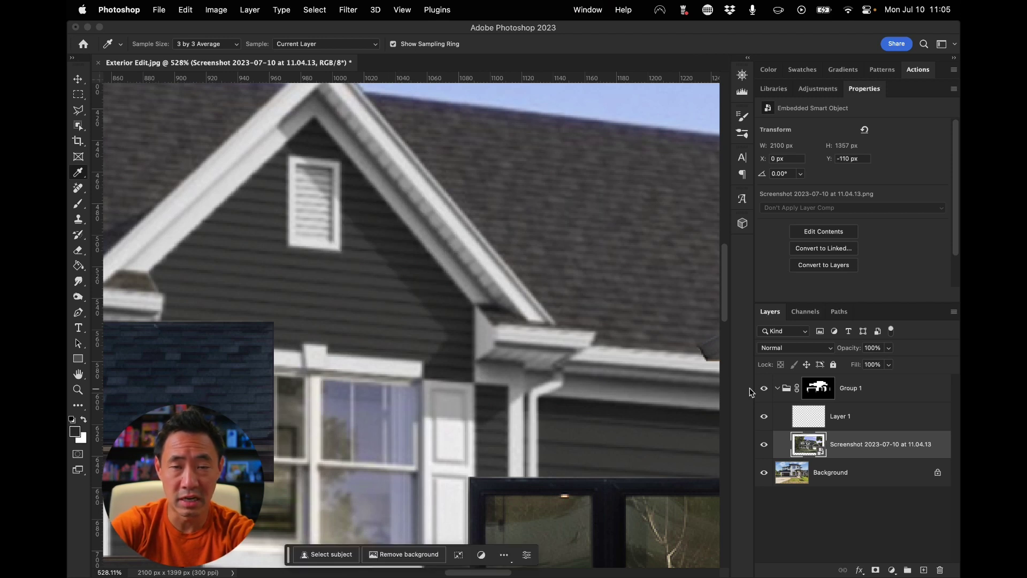
- Fill Layer 1 with the sampled dark siding colour using the Paint Bucket and hide the screenshot layer
{"action": "left_click", "coordinate": [817, 414]}
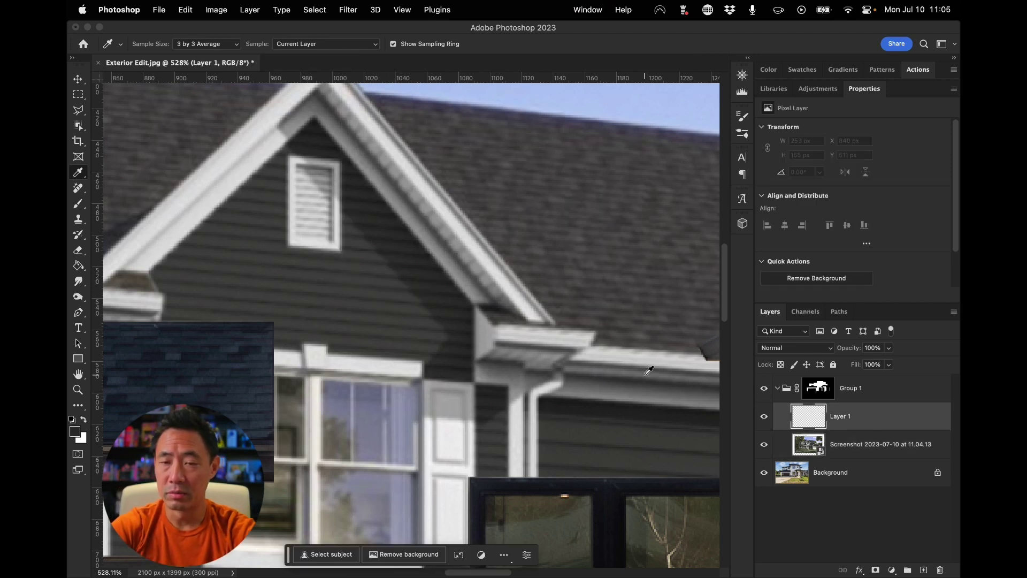
{"action": "key", "text": "g"}
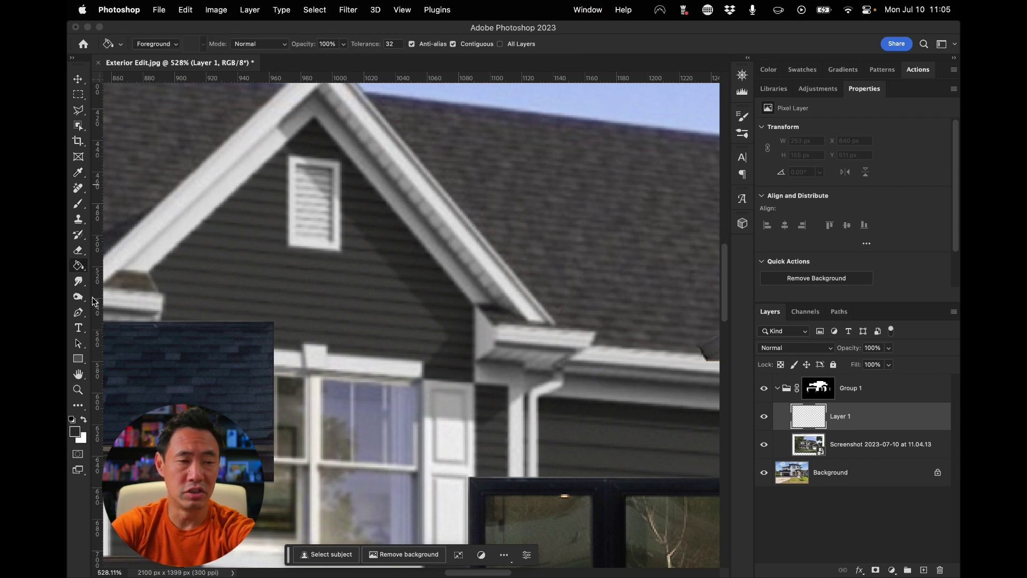
{"action": "left_click", "coordinate": [416, 338]}
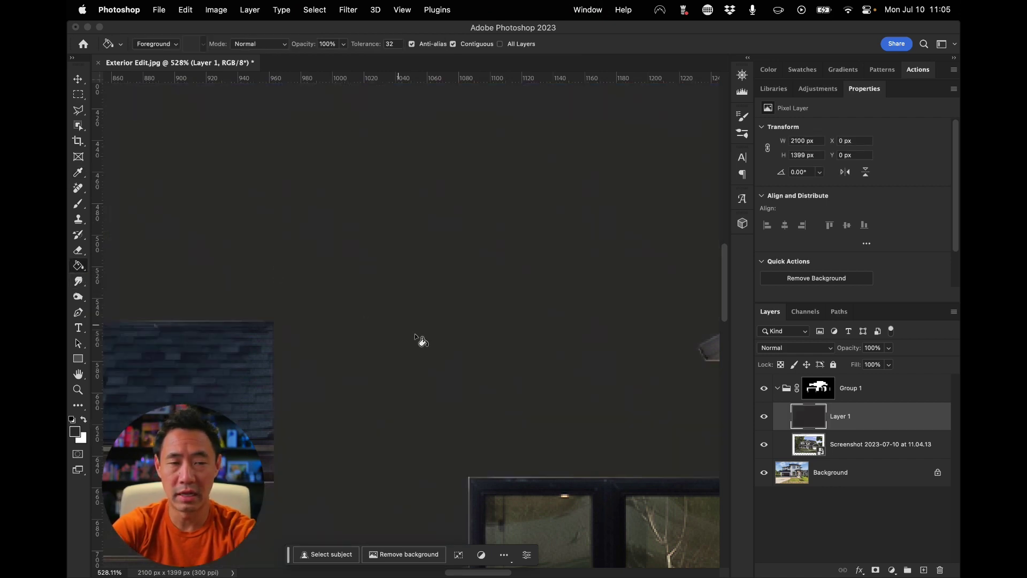
{"action": "scroll", "coordinate": [488, 407], "scroll_direction": "down", "scroll_amount": 10}
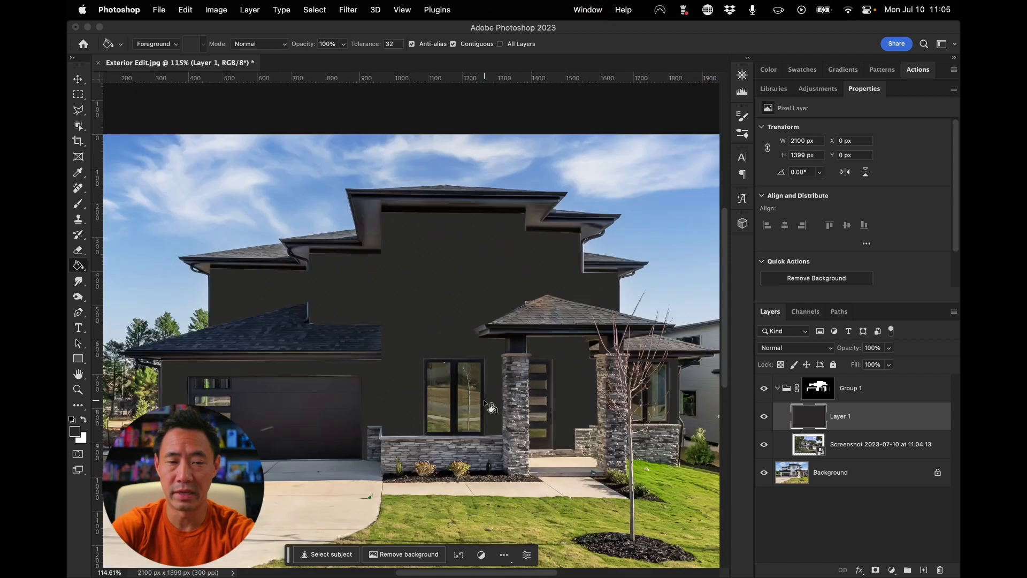
{"action": "left_click", "coordinate": [764, 445]}
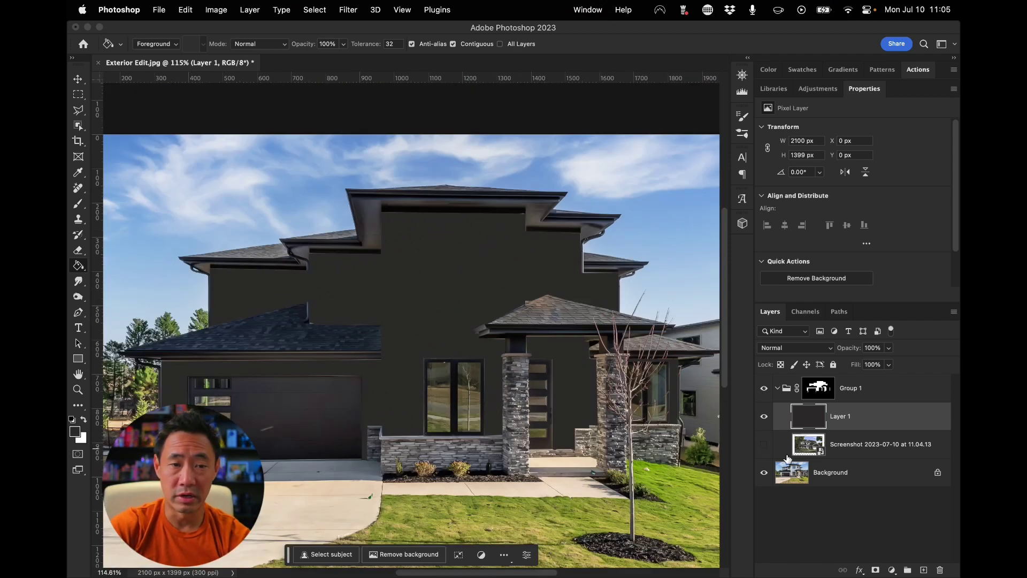
- Set Layer 1's blending mode to Multiply
{"action": "left_click", "coordinate": [809, 349]}
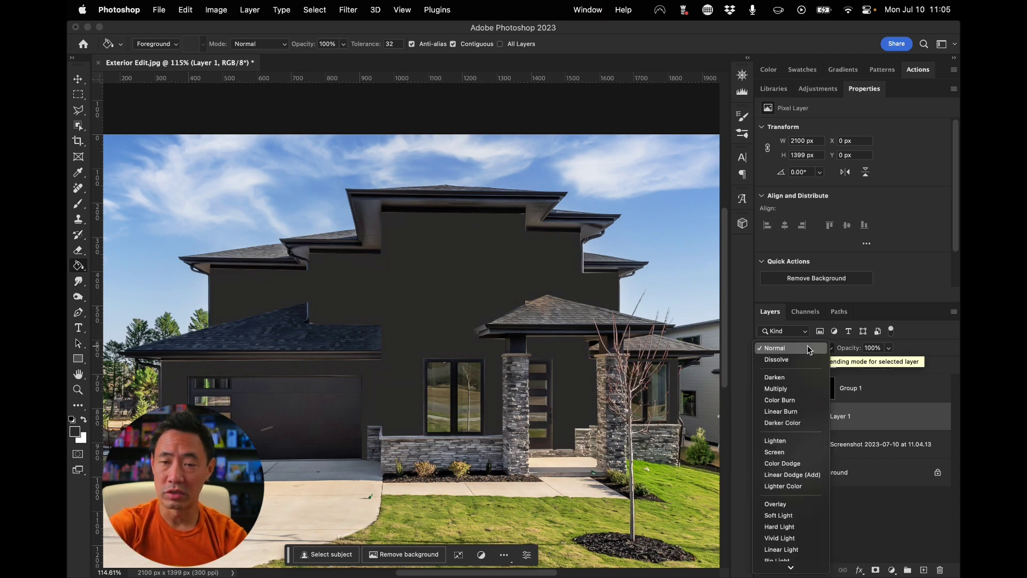
{"action": "mouse_move", "coordinate": [794, 566]}
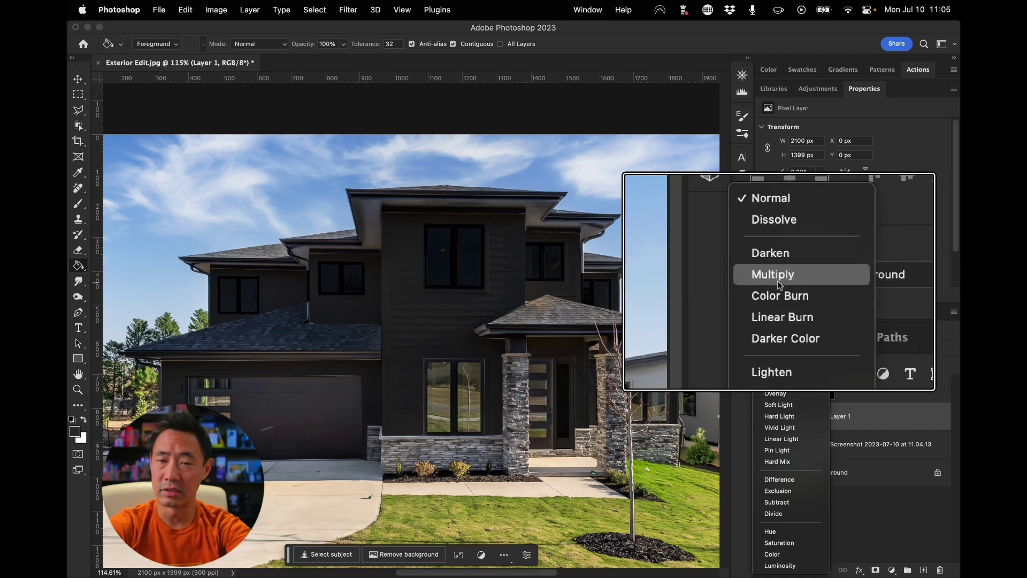
{"action": "left_click", "coordinate": [781, 279]}
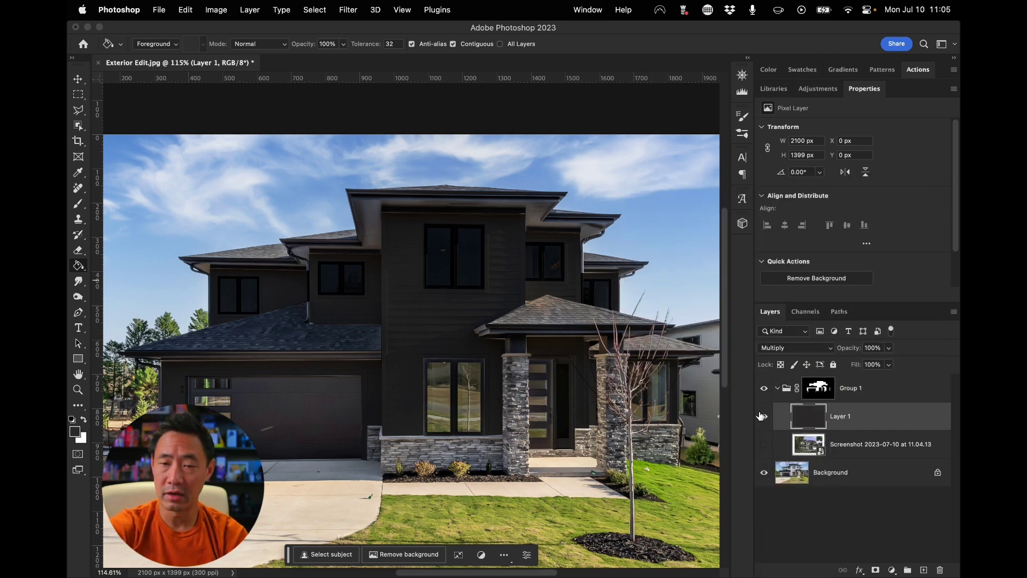
- Toggle Group 1's visibility to compare the house before and after the siding recolour
{"action": "left_click", "coordinate": [764, 389]}
{"action": "left_click", "coordinate": [764, 390]}
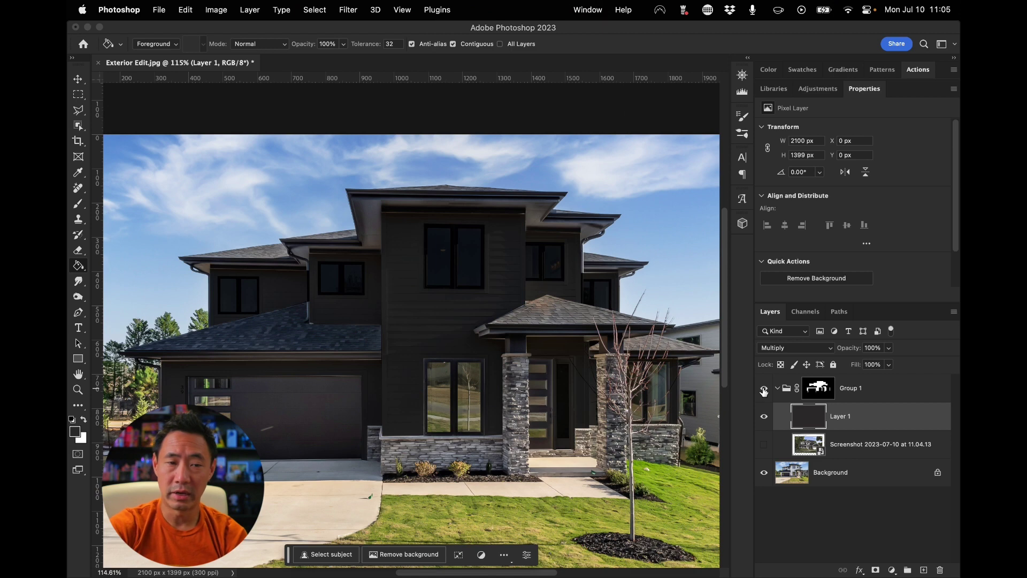
{"action": "left_click", "coordinate": [764, 389]}
{"action": "left_click", "coordinate": [764, 389]}
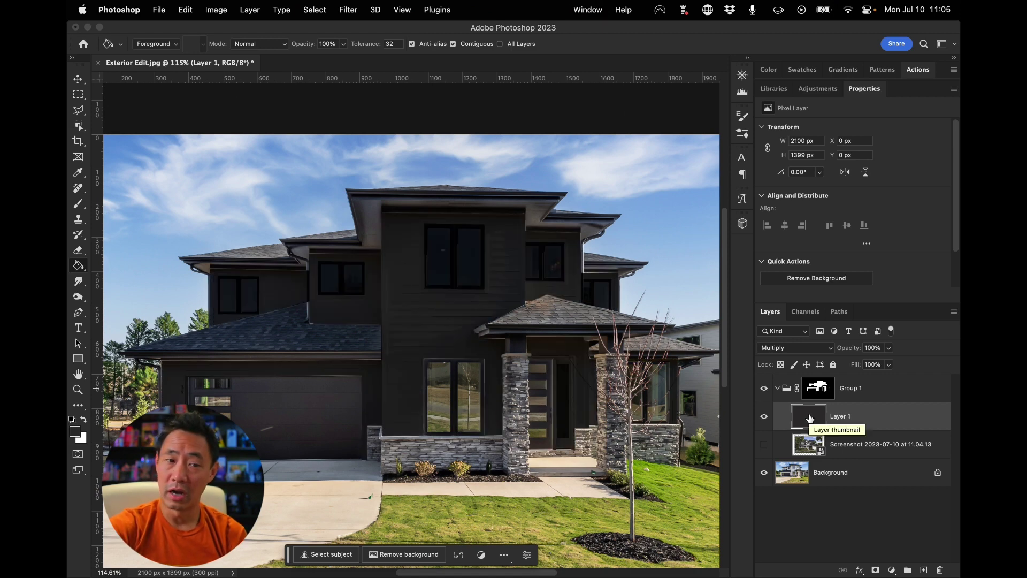
- Hide Group 1 and select all five upper-storey windows together with the Rectangular Marquee
{"action": "left_click", "coordinate": [764, 389]}
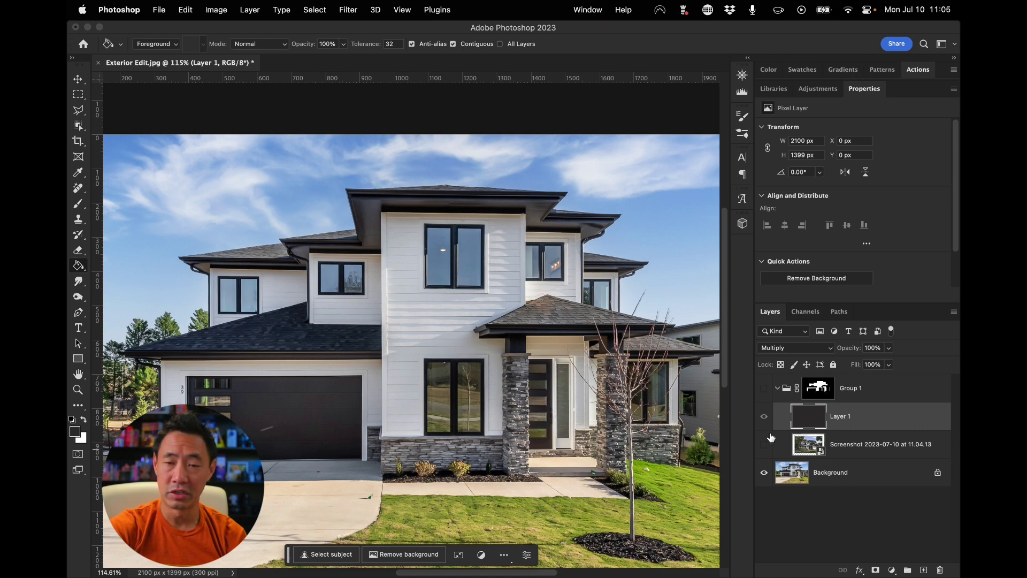
{"action": "scroll", "coordinate": [166, 349], "scroll_direction": "up", "scroll_amount": 10}
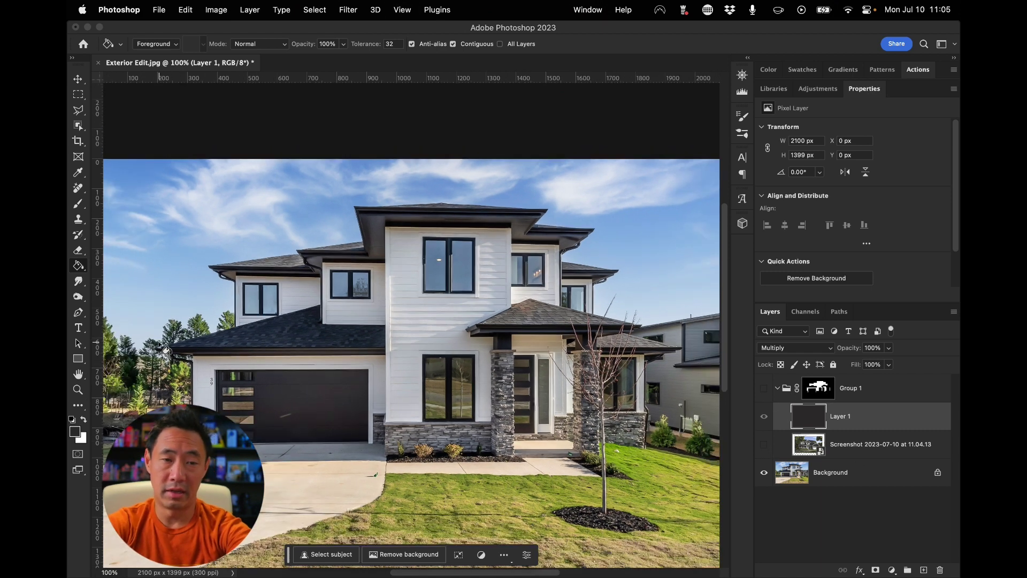
{"action": "scroll", "coordinate": [229, 349], "scroll_direction": "up", "scroll_amount": 8}
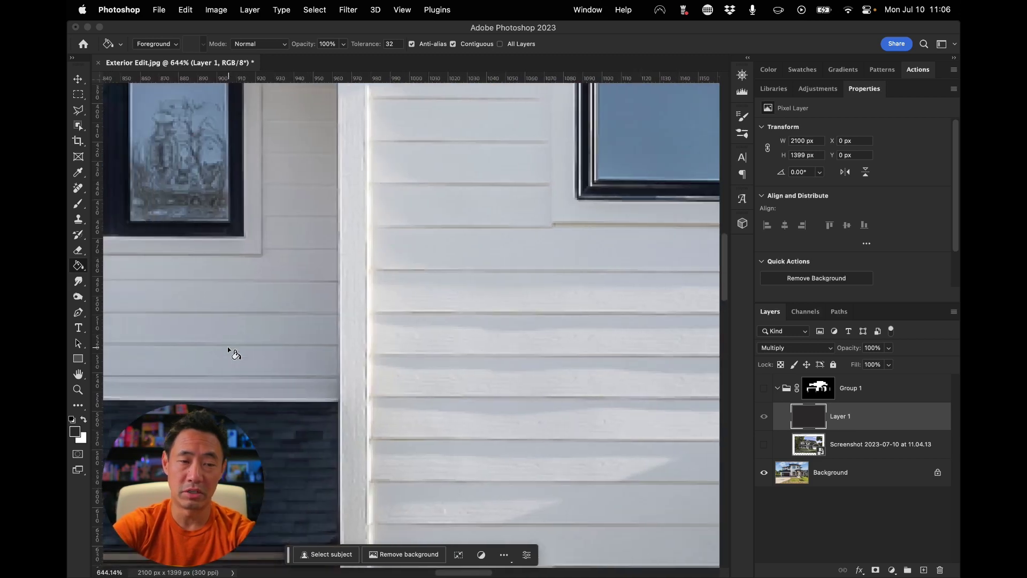
{"action": "scroll", "coordinate": [229, 349], "scroll_direction": "left", "scroll_amount": 15}
{"action": "key", "text": "m"}
{"action": "scroll", "coordinate": [646, 205], "scroll_direction": "right", "scroll_amount": 5}
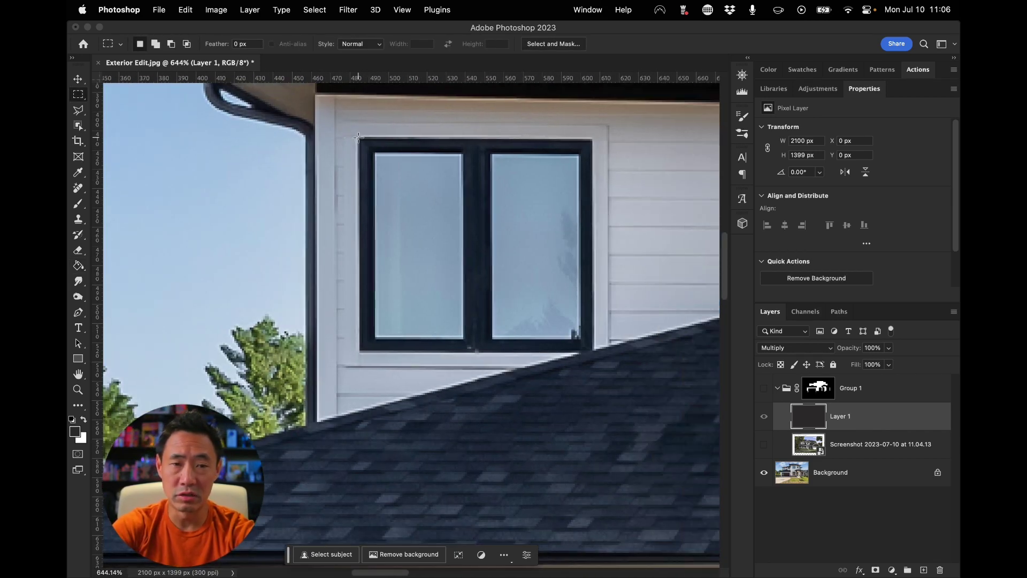
{"action": "left_click_drag", "start_coordinate": [359, 137], "coordinate": [593, 347]}
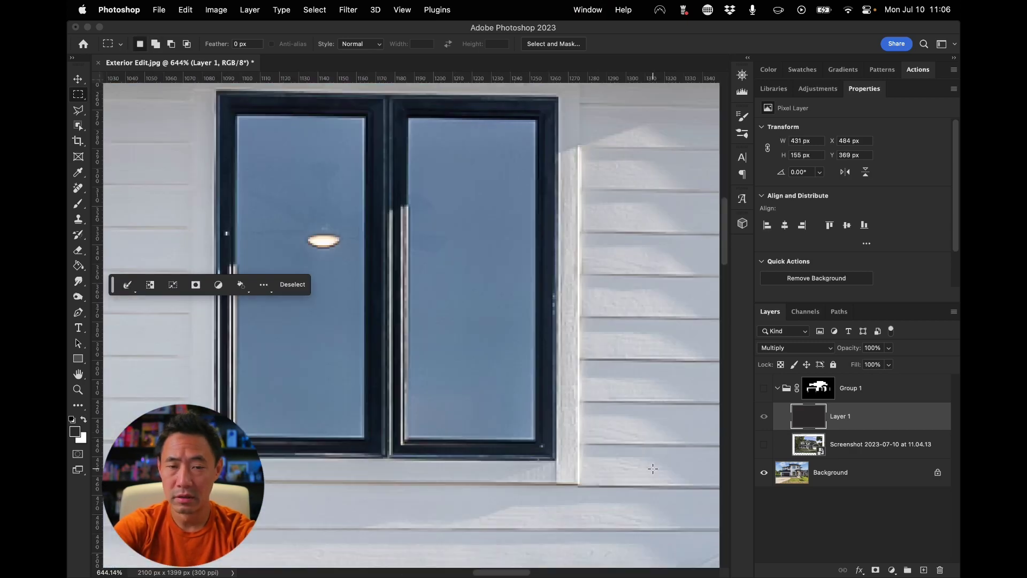
{"action": "left_click_drag", "start_coordinate": [298, 147], "coordinate": [637, 517]}
{"action": "scroll", "coordinate": [392, 404], "scroll_direction": "down", "scroll_amount": 10}
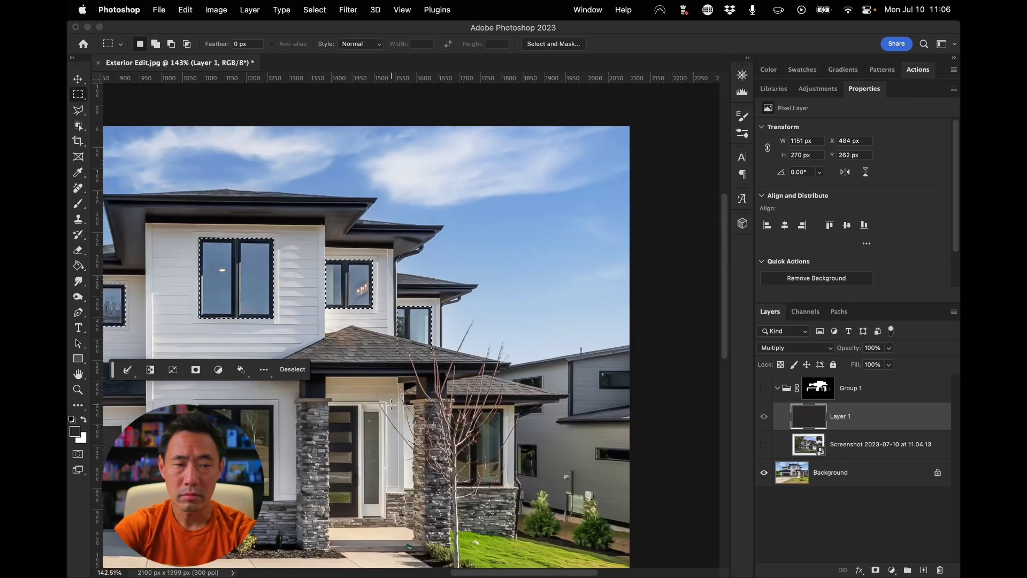
{"action": "scroll", "coordinate": [391, 405], "scroll_direction": "left", "scroll_amount": 5}
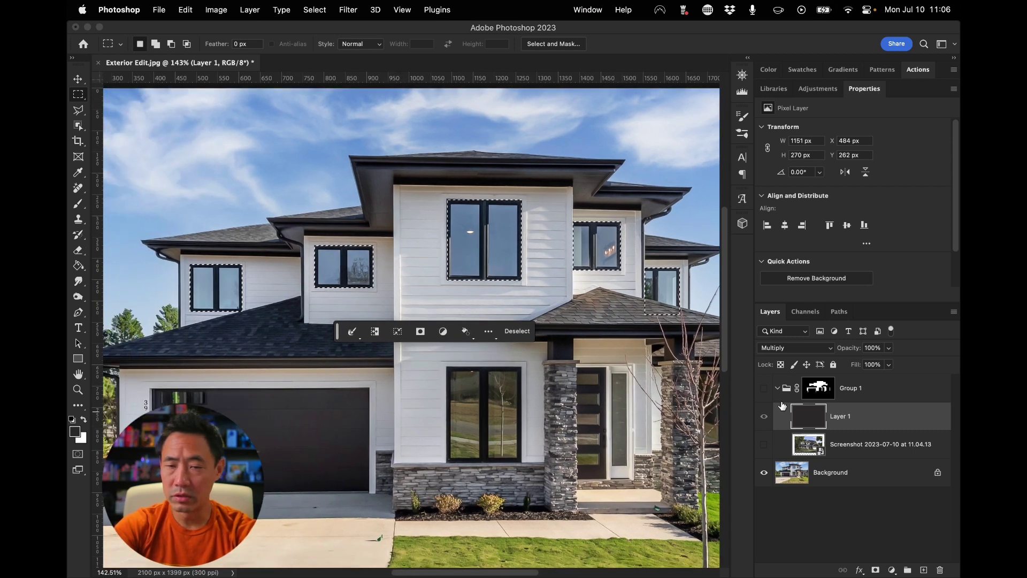
- Show Group 1, paint black on its mask inside the selected upper windows with a 200 px brush, and clear the selection
{"action": "left_click", "coordinate": [828, 395]}
{"action": "left_click", "coordinate": [764, 388]}
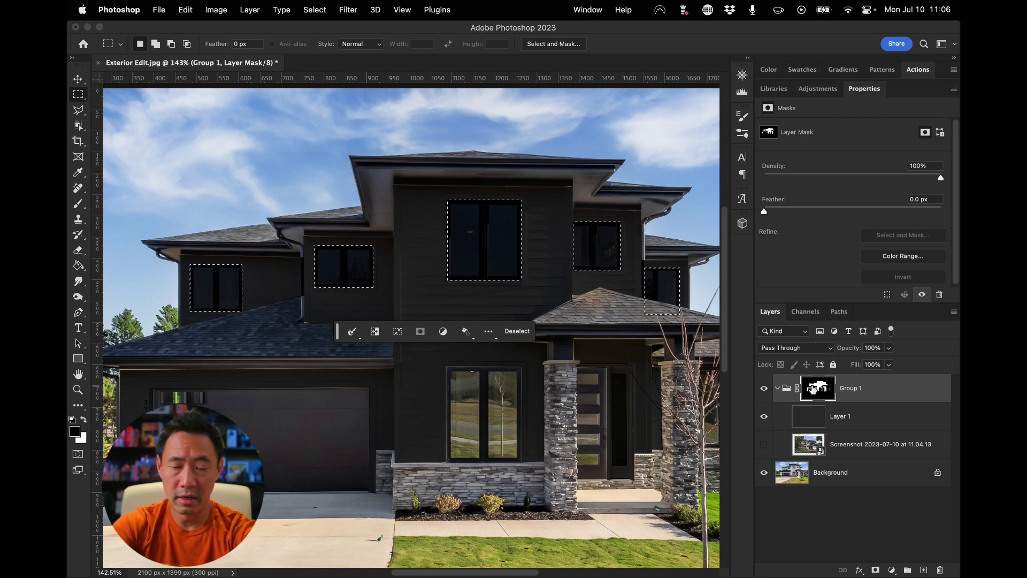
{"action": "key", "text": "b"}
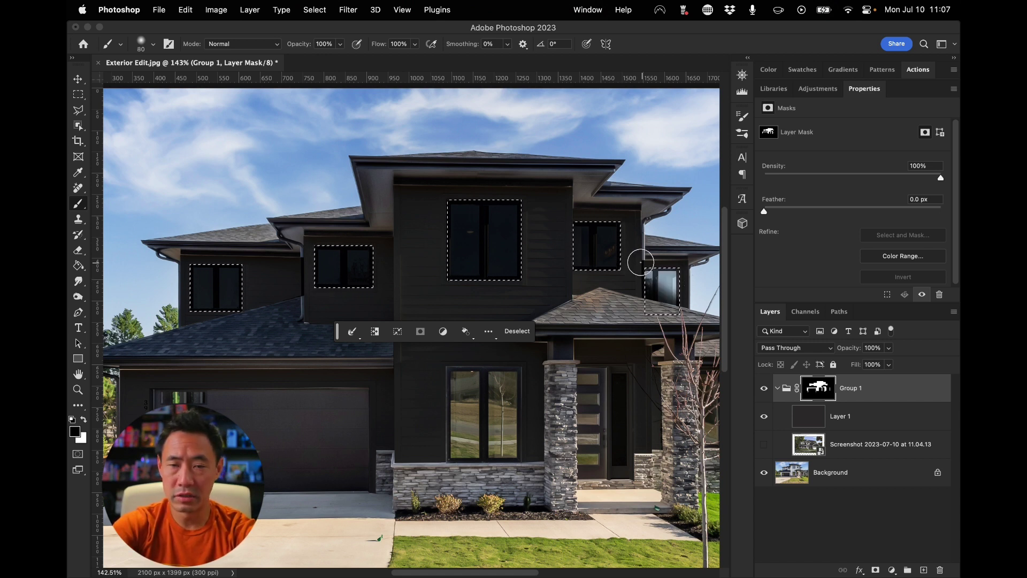
{"action": "mouse_move", "coordinate": [606, 208]}
{"action": "left_mouse_down"}
{"action": "mouse_move", "coordinate": [653, 214]}
{"action": "mouse_move", "coordinate": [630, 237]}
{"action": "left_mouse_up"}
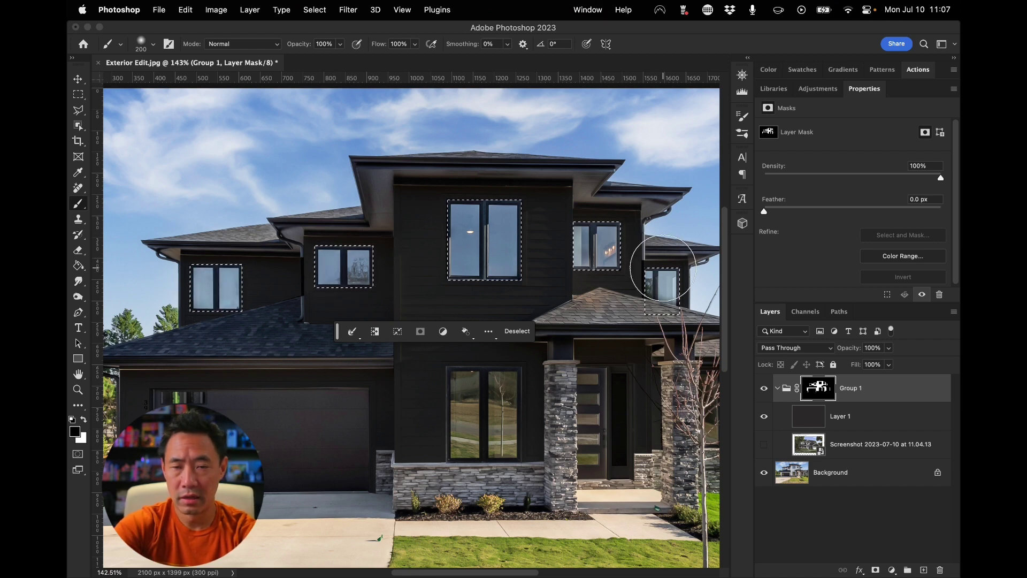
{"action": "key", "text": "super+d"}
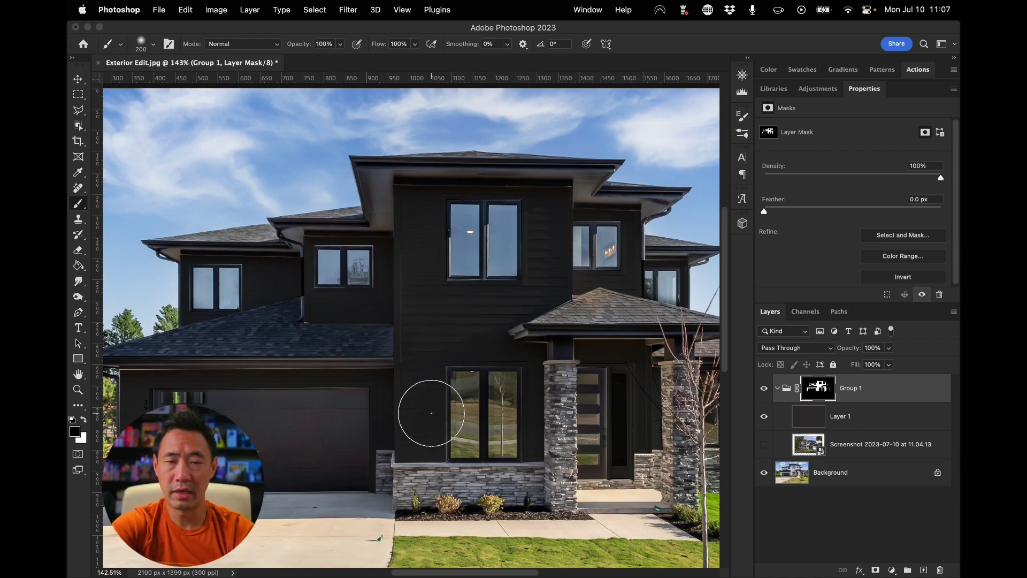
- Examine the recoloured house overall and up close around the windows, siding and garage
{"action": "scroll", "coordinate": [431, 413], "scroll_direction": "down", "scroll_amount": 5}
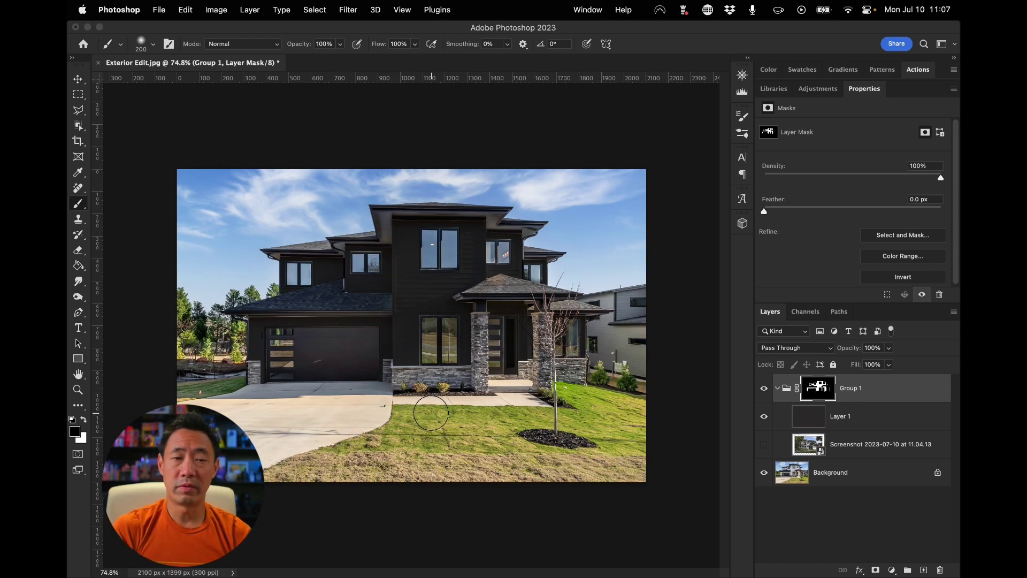
{"action": "key", "text": "super+plus"}
{"action": "key", "text": "super+plus"}
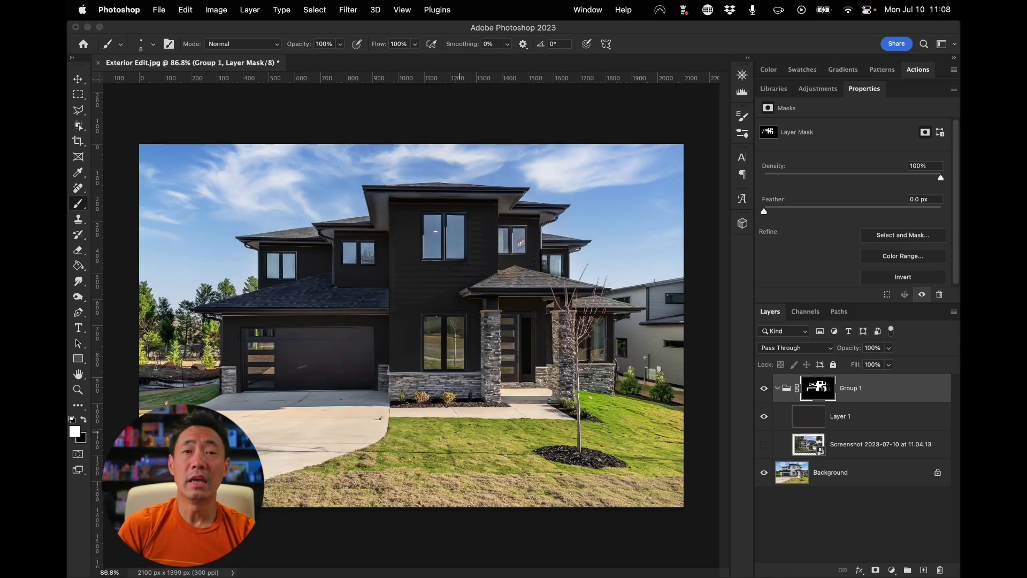
{"action": "scroll", "coordinate": [294, 404], "scroll_direction": "up", "scroll_amount": 8}
{"action": "scroll", "coordinate": [294, 404], "scroll_direction": "left", "scroll_amount": 2}
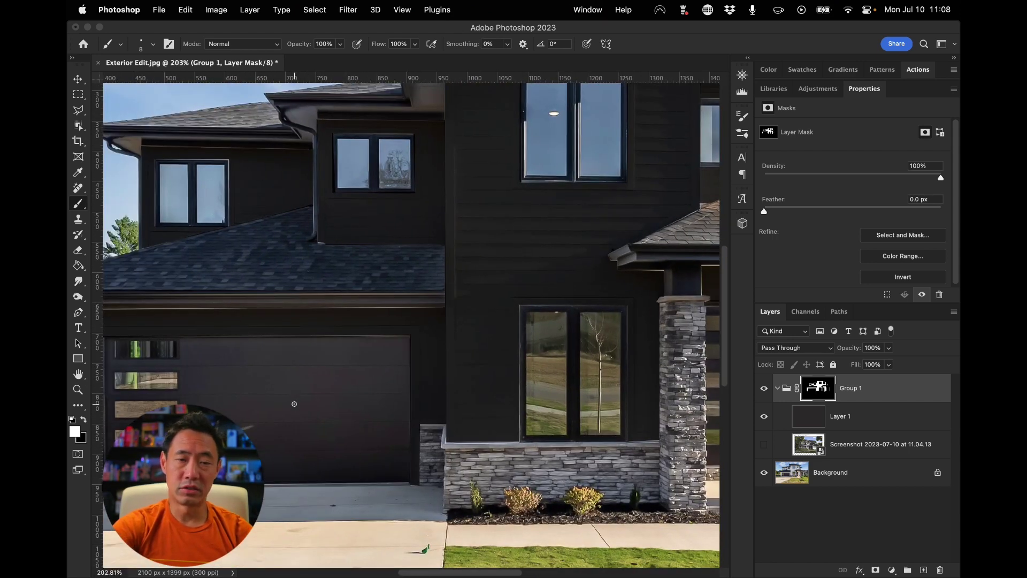
{"action": "scroll", "coordinate": [295, 404], "scroll_direction": "right", "scroll_amount": 6}
{"action": "scroll", "coordinate": [294, 404], "scroll_direction": "left", "scroll_amount": 10}
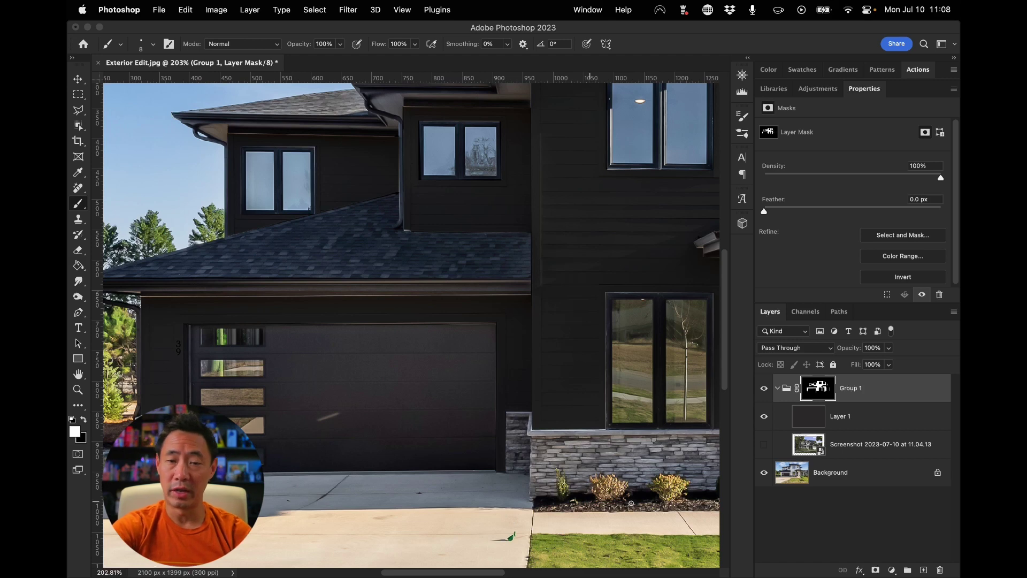
- Collapse Group 1 in the layer stack and view the image at 100%
{"action": "left_click", "coordinate": [774, 388]}
{"action": "left_click", "coordinate": [777, 390]}
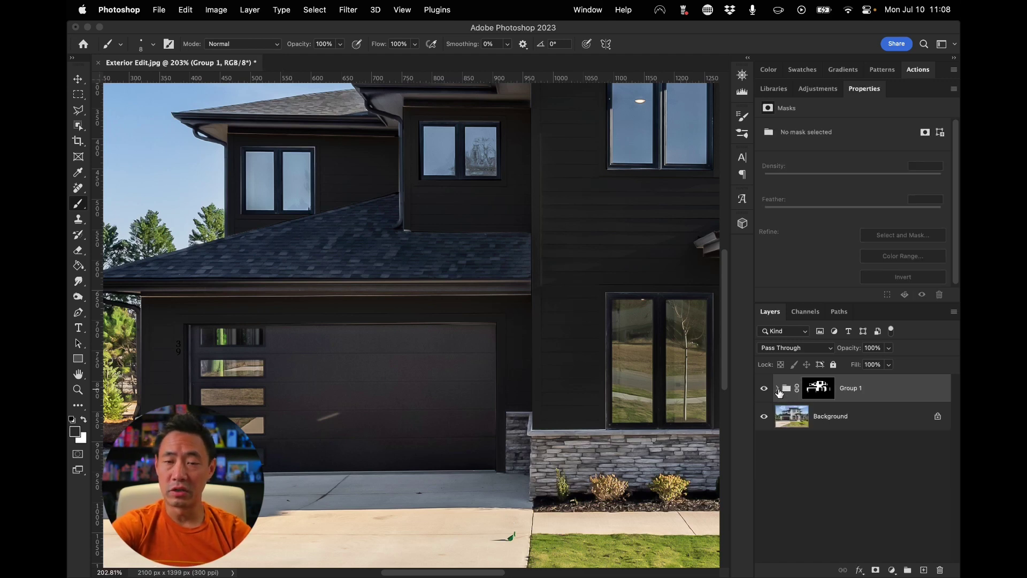
{"action": "key", "text": "super+1"}
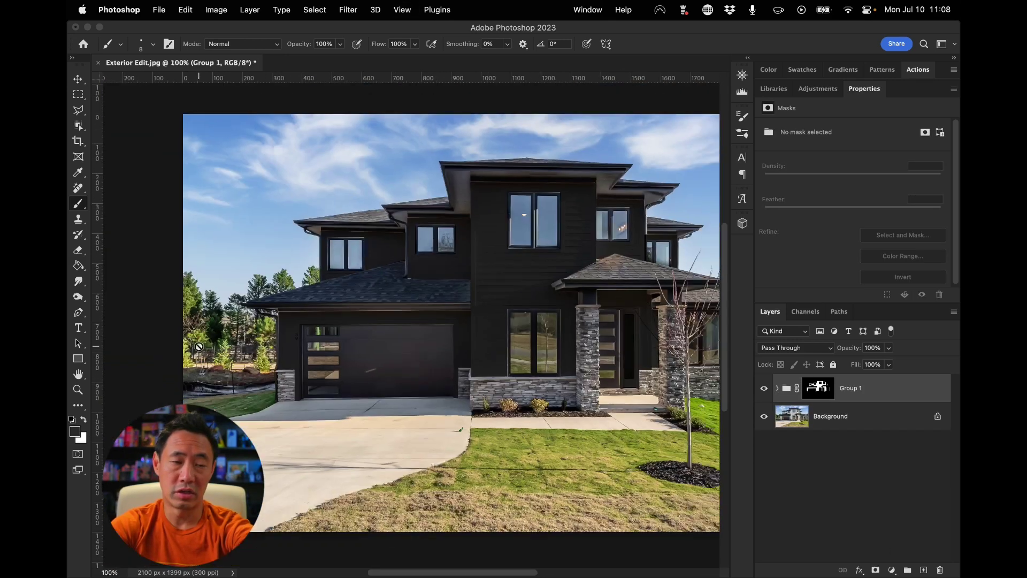
- Trace the garage door's rectangular outline with the Pen tool as a closed path
{"action": "scroll", "coordinate": [343, 327], "scroll_direction": "up", "scroll_amount": 10}
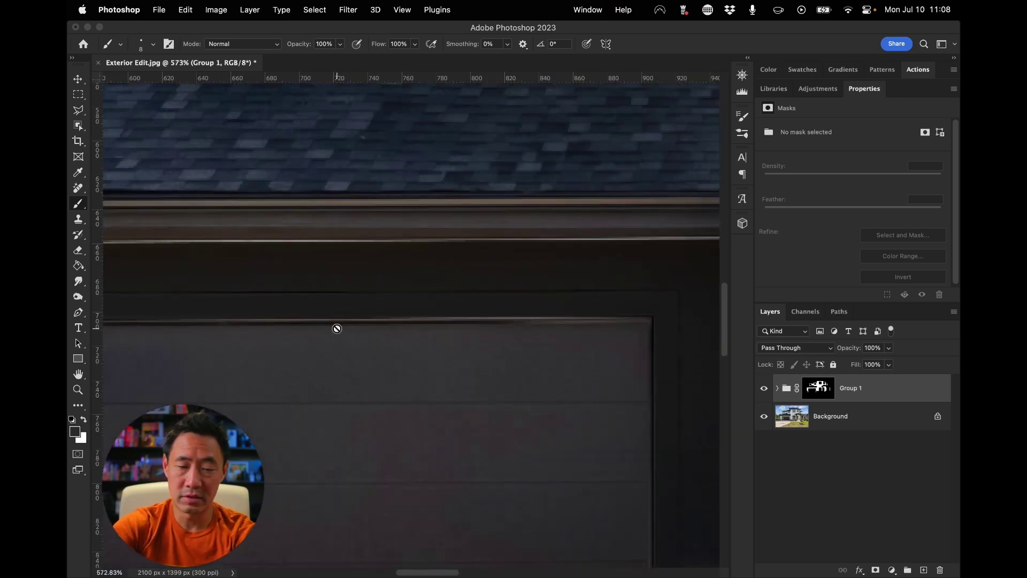
{"action": "key", "text": "p"}
{"action": "scroll", "coordinate": [336, 328], "scroll_direction": "left", "scroll_amount": 15}
{"action": "scroll", "coordinate": [336, 328], "scroll_direction": "right", "scroll_amount": 3}
{"action": "scroll", "coordinate": [337, 328], "scroll_direction": "down", "scroll_amount": 3}
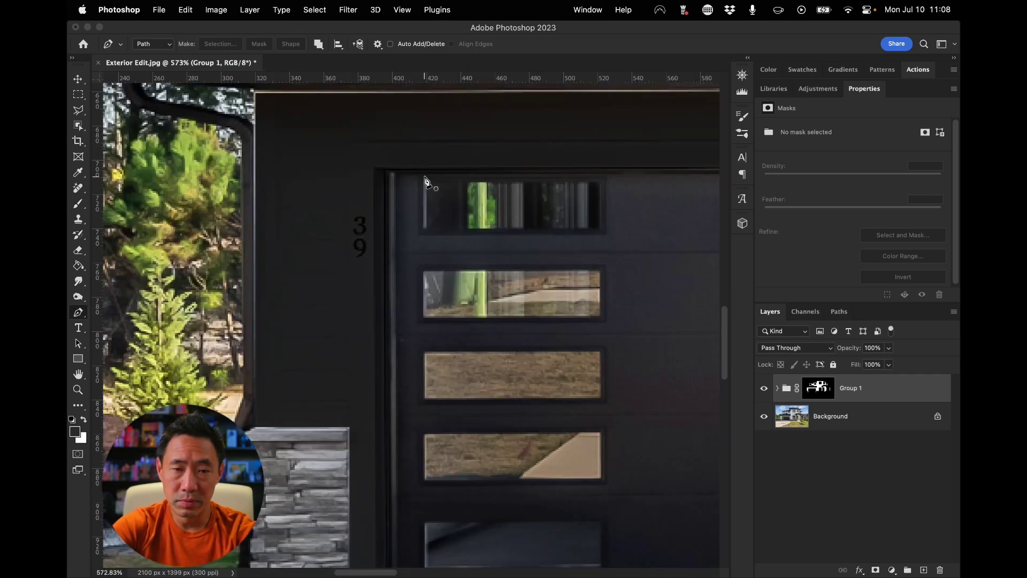
{"action": "left_click", "coordinate": [395, 182]}
{"action": "scroll", "coordinate": [396, 268], "scroll_direction": "down", "scroll_amount": 3}
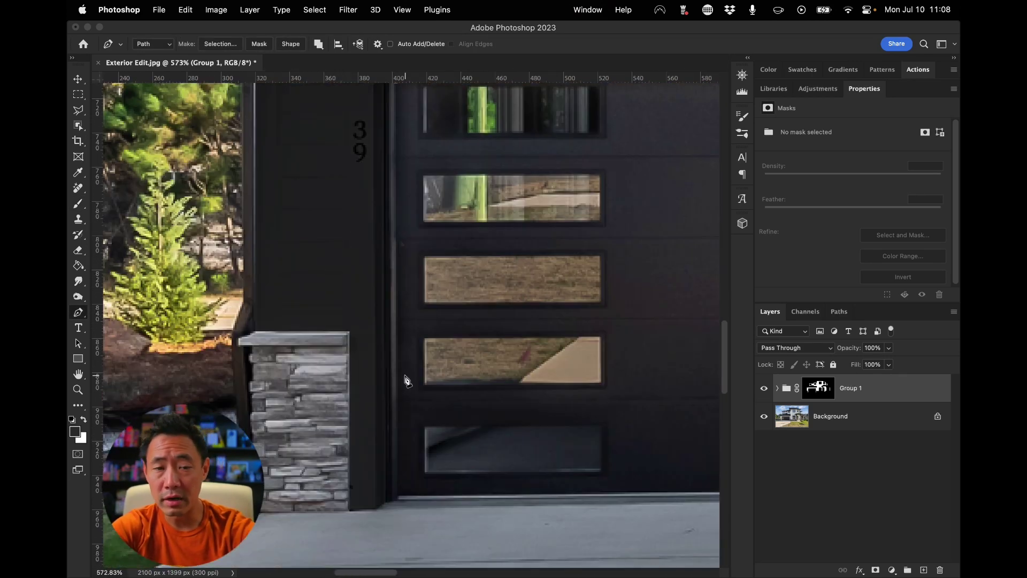
{"action": "left_click", "coordinate": [398, 511]}
{"action": "scroll", "coordinate": [401, 503], "scroll_direction": "right", "scroll_amount": 12}
{"action": "scroll", "coordinate": [538, 510], "scroll_direction": "up", "scroll_amount": 3}
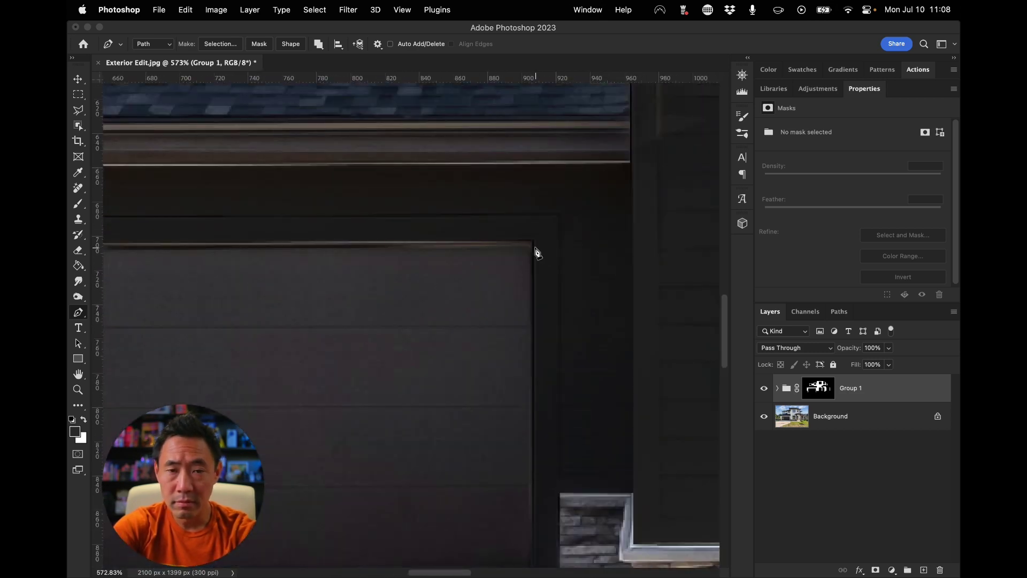
{"action": "left_click", "coordinate": [533, 245]}
{"action": "scroll", "coordinate": [531, 244], "scroll_direction": "left", "scroll_amount": 12}
{"action": "left_click", "coordinate": [414, 253]}
- Trace the front door's outline beside the stone column with the Pen tool as a second closed path
{"action": "scroll", "coordinate": [465, 283], "scroll_direction": "right", "scroll_amount": 20}
{"action": "left_click", "coordinate": [178, 161]}
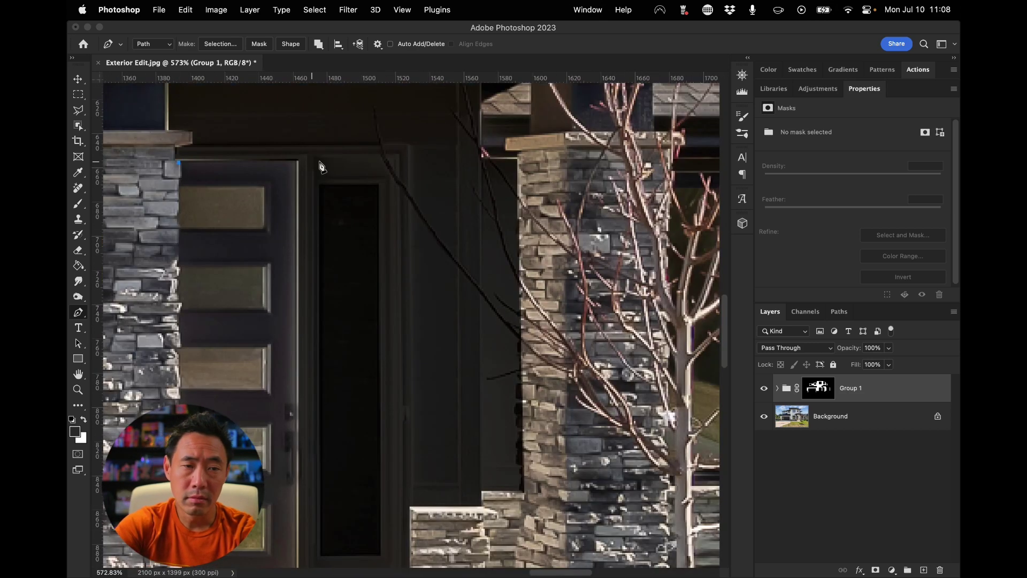
{"action": "left_click", "coordinate": [298, 160]}
{"action": "scroll", "coordinate": [297, 357], "scroll_direction": "down", "scroll_amount": 6}
{"action": "left_click", "coordinate": [179, 299]}
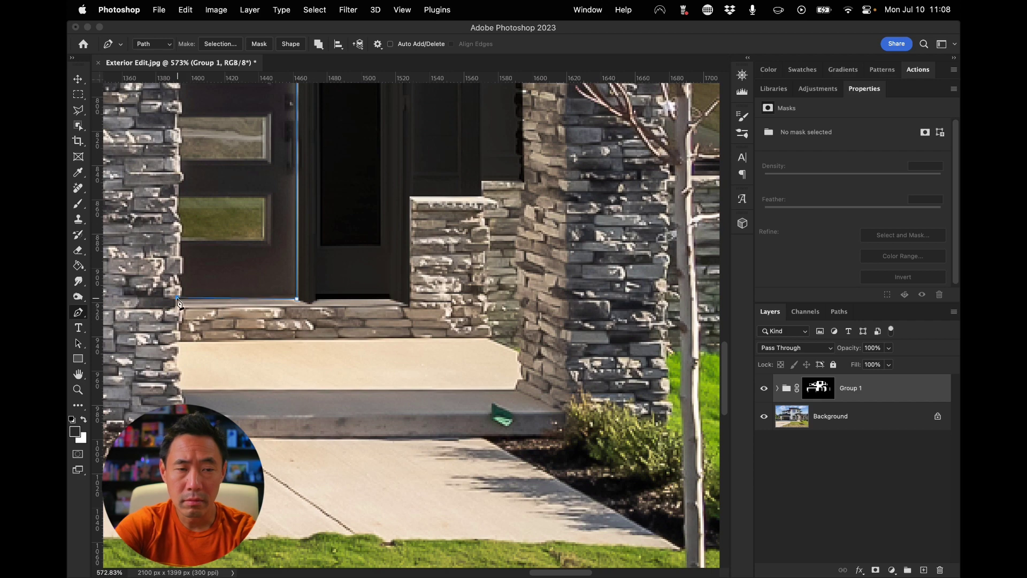
{"action": "scroll", "coordinate": [179, 299], "scroll_direction": "up", "scroll_amount": 6}
{"action": "left_click", "coordinate": [179, 271]}
{"action": "key", "text": "super+minus"}
{"action": "key", "text": "super+minus"}
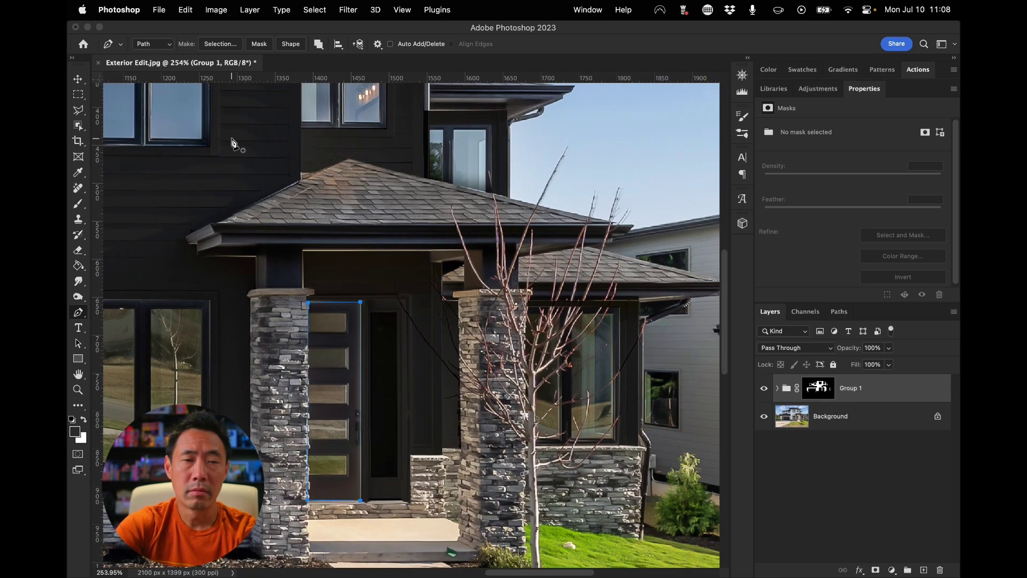
- Merge the components of the two door paths and convert them into a new anti-aliased selection with a 0-pixel feather
{"action": "left_click", "coordinate": [319, 47]}
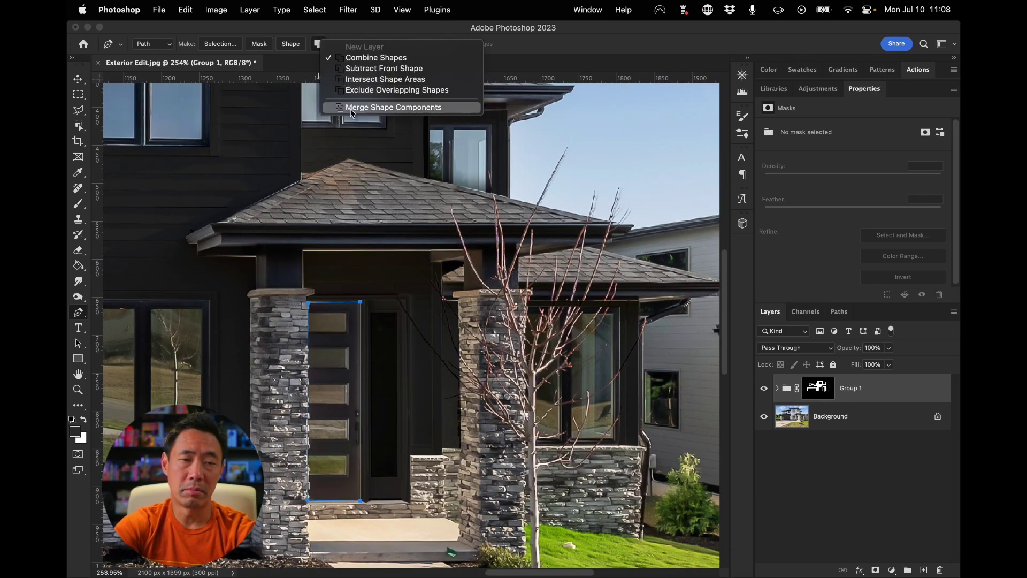
{"action": "left_click", "coordinate": [374, 107]}
{"action": "key", "text": "super+minus"}
{"action": "key", "text": "super+minus"}
{"action": "scroll", "coordinate": [118, 347], "scroll_direction": "left", "scroll_amount": 5}
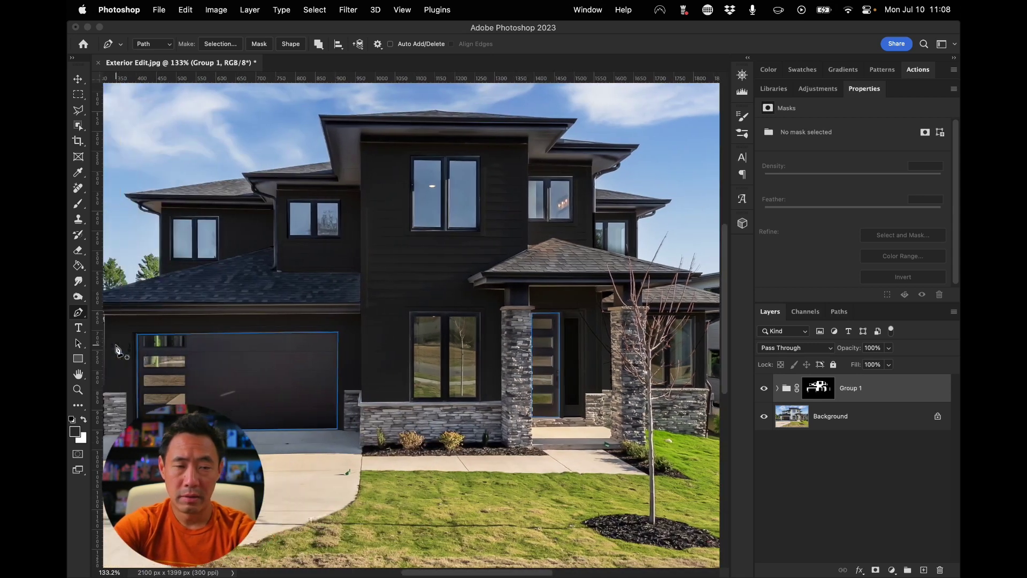
{"action": "left_click", "coordinate": [218, 44]}
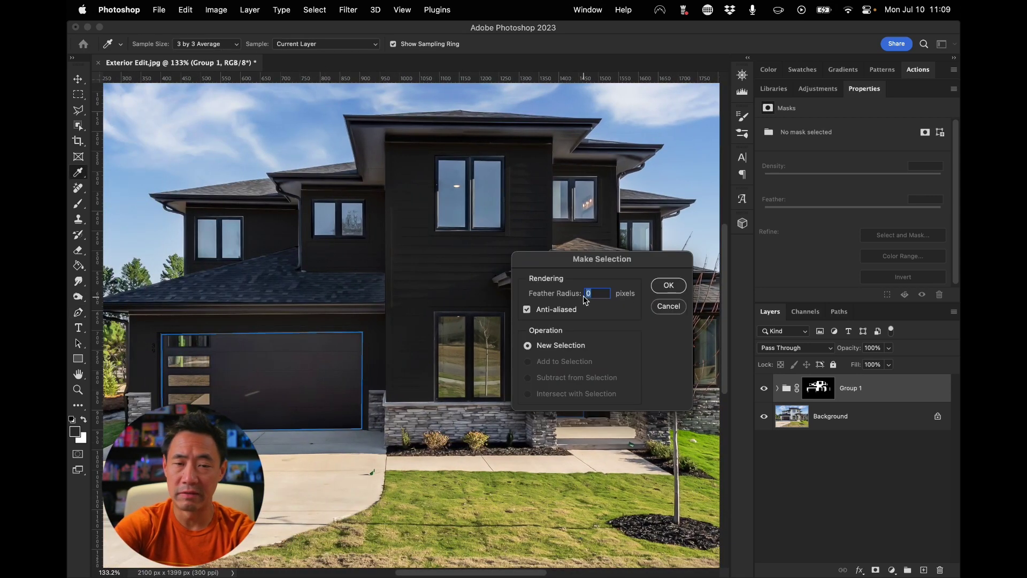
{"action": "left_click", "coordinate": [668, 285]}
- Create a new layer group above Group 1 and mask it with the door selection
{"action": "mouse_move", "coordinate": [856, 535]}
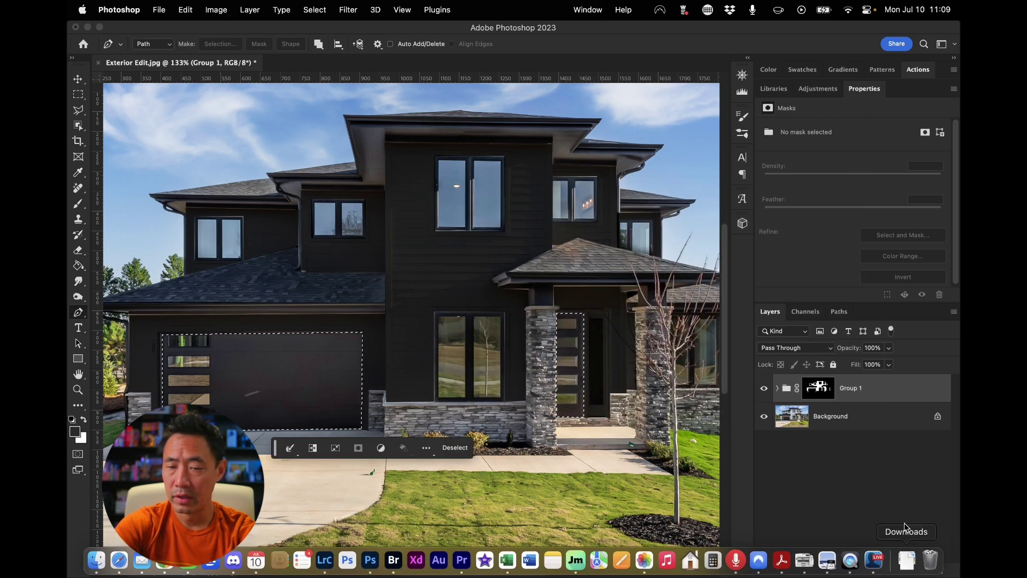
{"action": "left_click", "coordinate": [908, 570]}
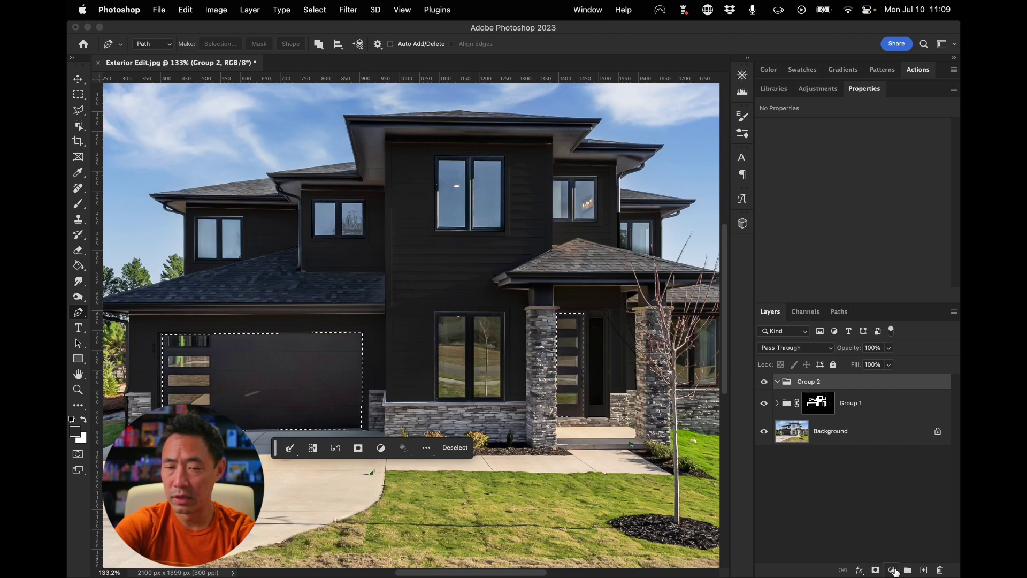
{"action": "left_click", "coordinate": [876, 570]}
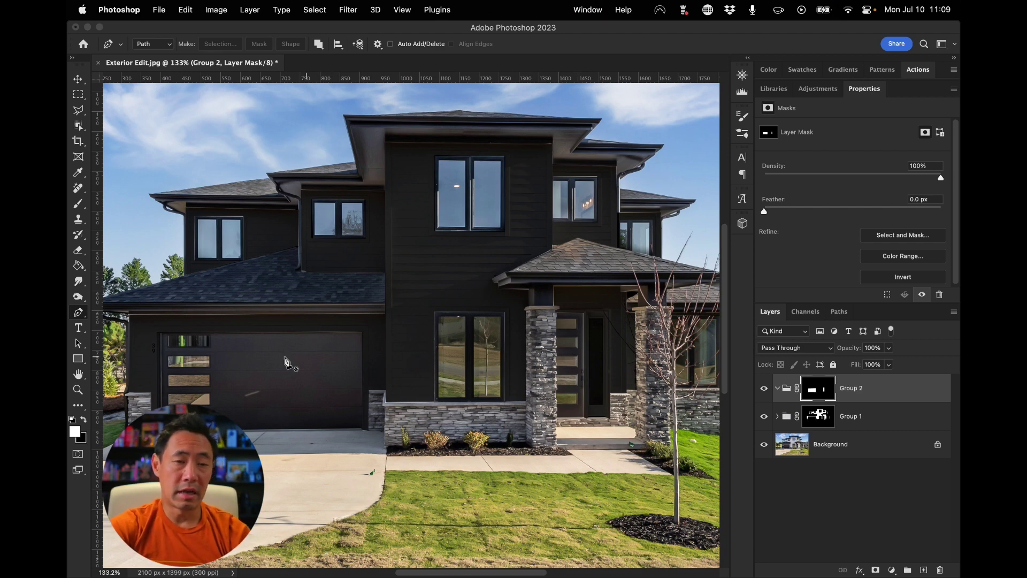
- Examine the garage door up close, including its panels and small windows
{"action": "key", "text": "super+plus"}
{"action": "scroll", "coordinate": [237, 378], "scroll_direction": "up", "scroll_amount": 5}
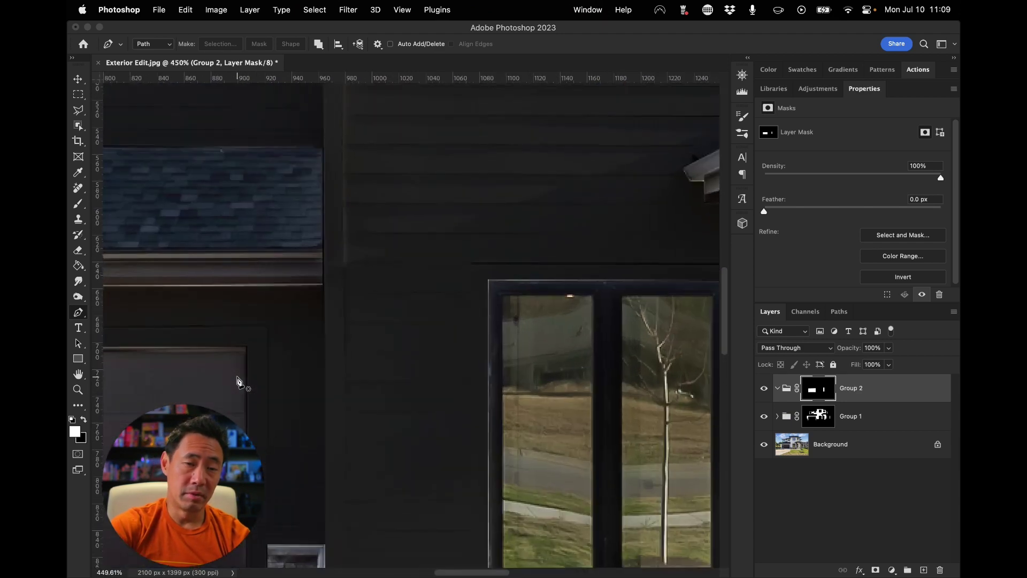
{"action": "scroll", "coordinate": [237, 377], "scroll_direction": "left", "scroll_amount": 10}
{"action": "scroll", "coordinate": [237, 377], "scroll_direction": "down", "scroll_amount": 4}
{"action": "scroll", "coordinate": [237, 380], "scroll_direction": "down", "scroll_amount": 5}
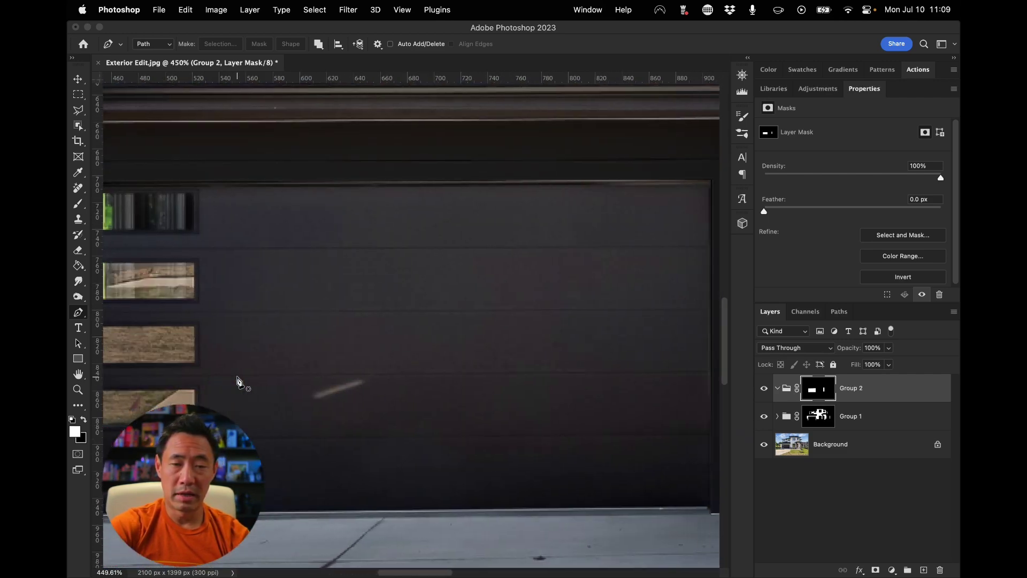
{"action": "scroll", "coordinate": [237, 380], "scroll_direction": "up", "scroll_amount": 2}
{"action": "scroll", "coordinate": [237, 380], "scroll_direction": "left", "scroll_amount": 2}
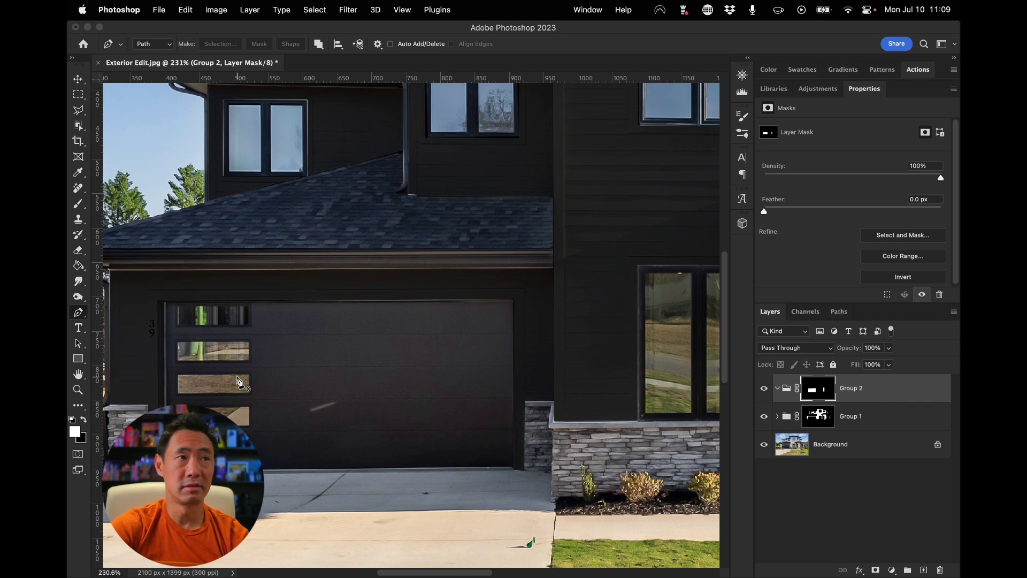
- Switch to Safari and search Google Images for "hardwood" in a new tab
{"action": "key", "text": "super+Tab"}
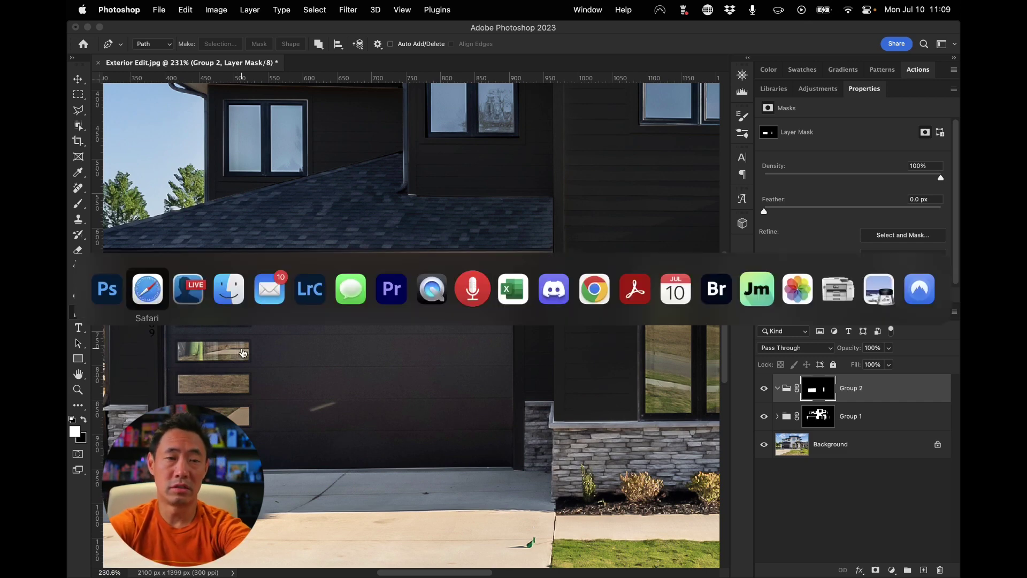
{"action": "key", "text": "super+t"}
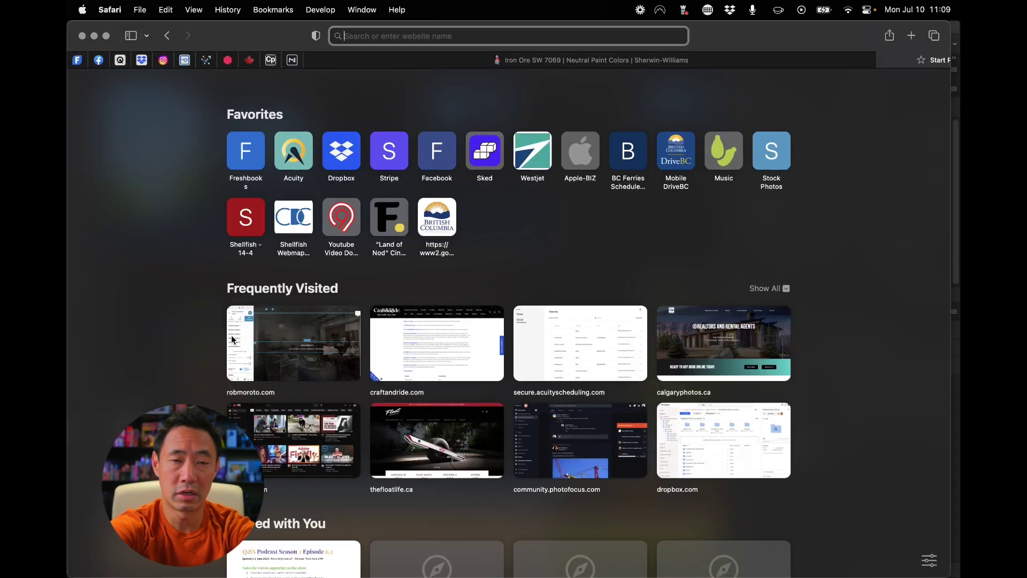
{"action": "type", "text": "hardwood"}
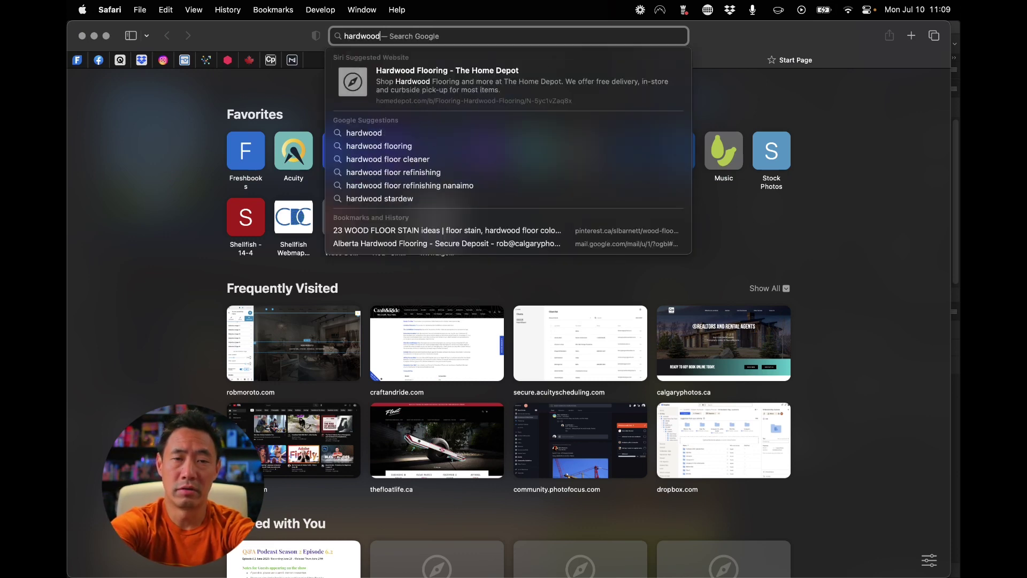
{"action": "key", "text": "Return"}
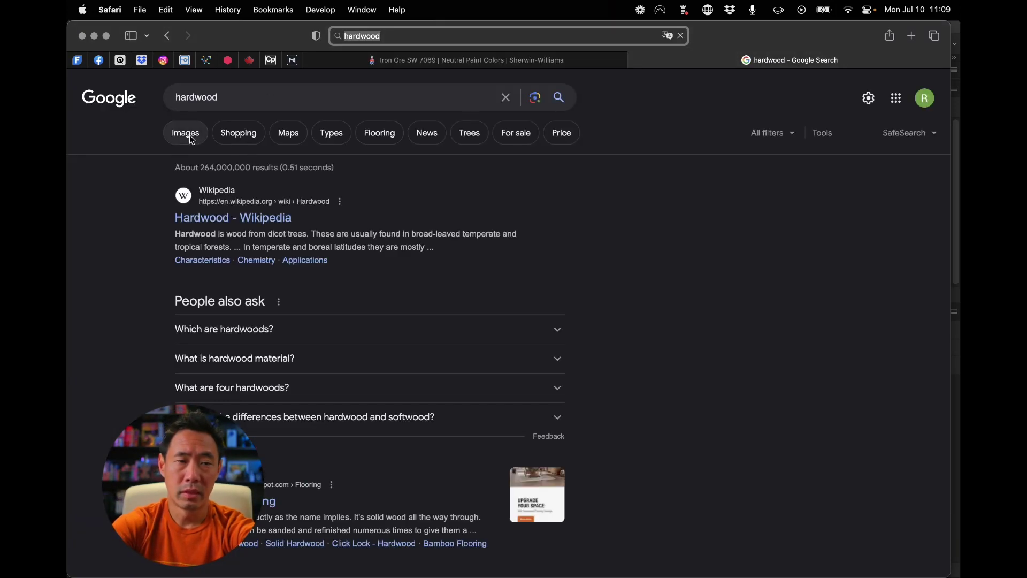
{"action": "left_click", "coordinate": [187, 134]}
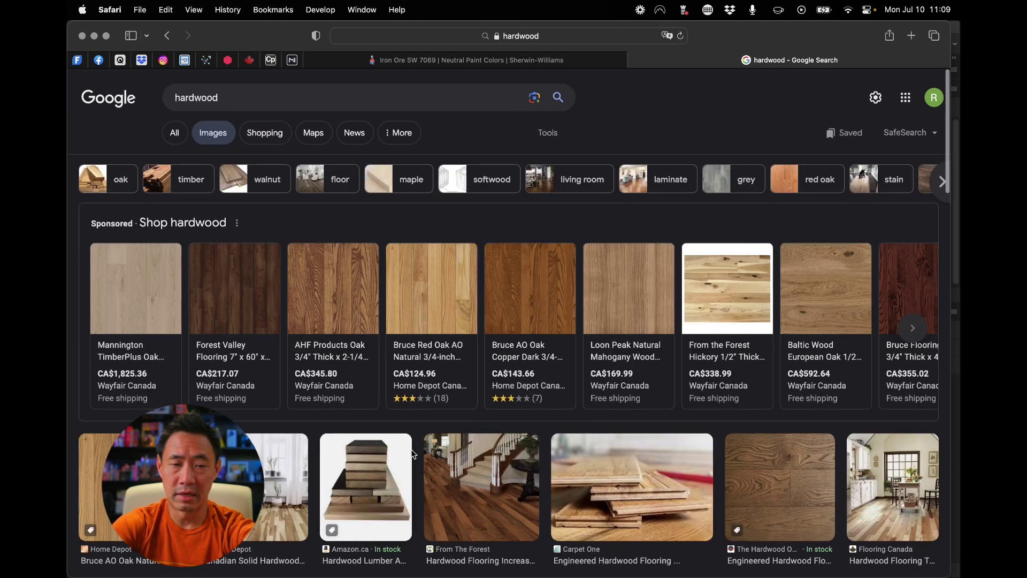
- Compare the sponsored hardwood swatches and narrow the image results to walnut
{"action": "scroll", "coordinate": [412, 453], "scroll_direction": "down", "scroll_amount": 2}
{"action": "mouse_move", "coordinate": [247, 234]}
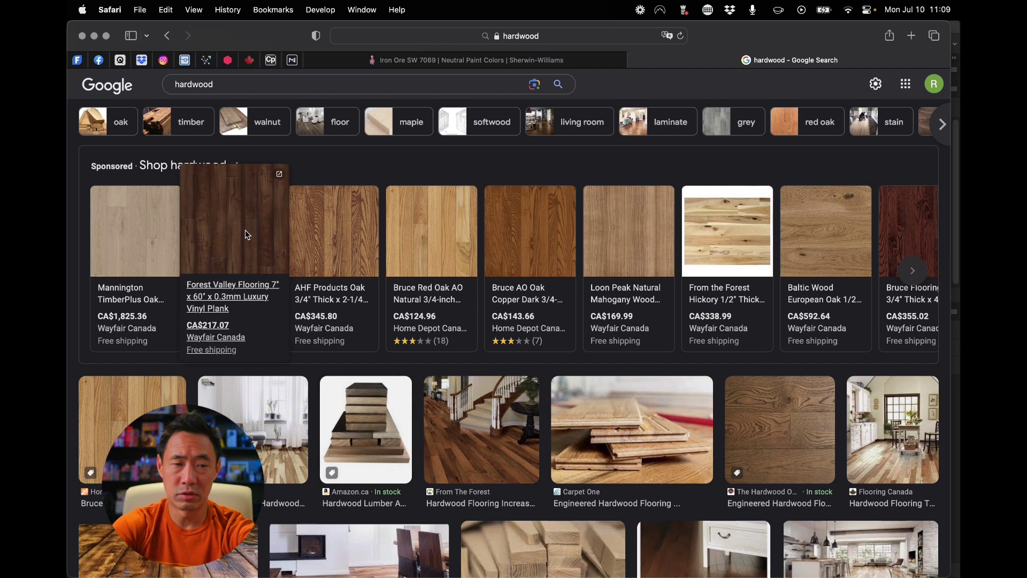
{"action": "scroll", "coordinate": [535, 251], "scroll_direction": "right", "scroll_amount": 1}
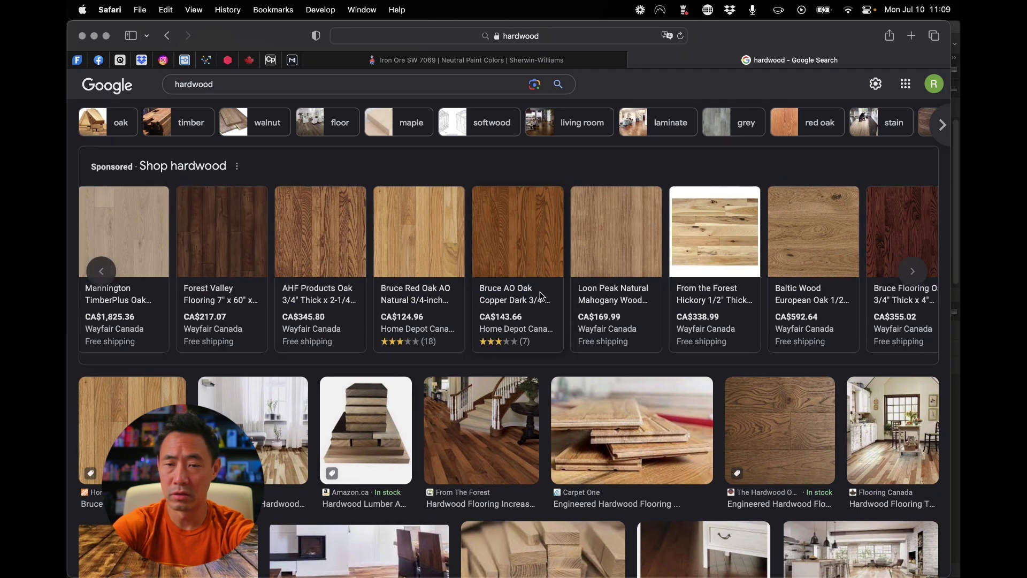
{"action": "mouse_move", "coordinate": [795, 257]}
{"action": "scroll", "coordinate": [794, 257], "scroll_direction": "right", "scroll_amount": 6}
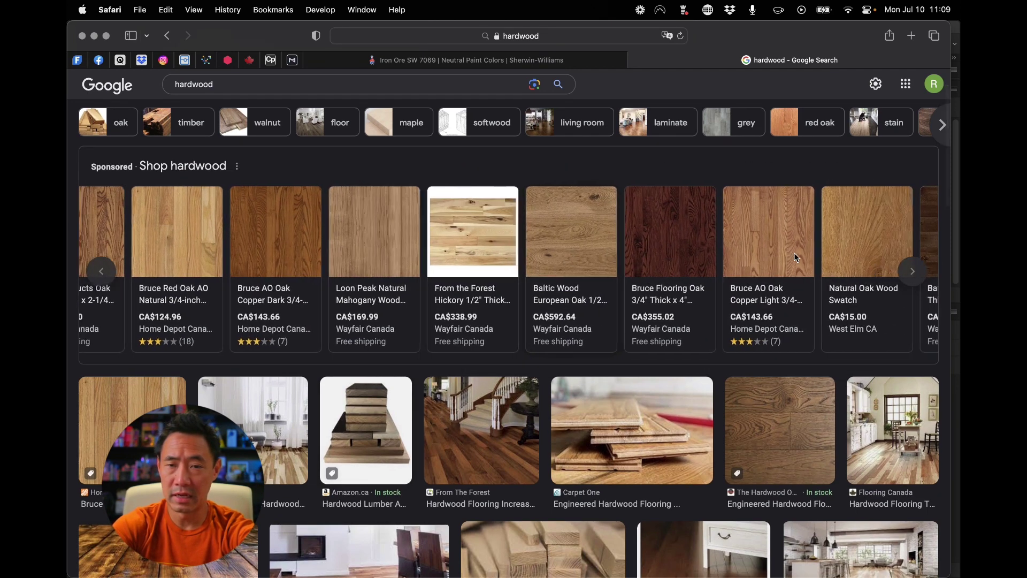
{"action": "scroll", "coordinate": [794, 257], "scroll_direction": "right", "scroll_amount": 5}
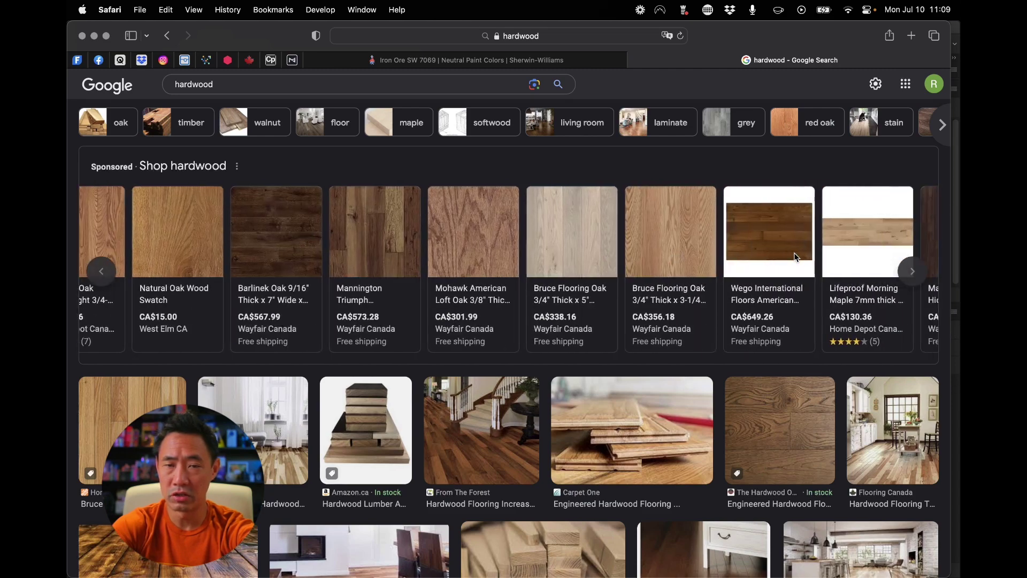
{"action": "scroll", "coordinate": [794, 256], "scroll_direction": "left", "scroll_amount": 10}
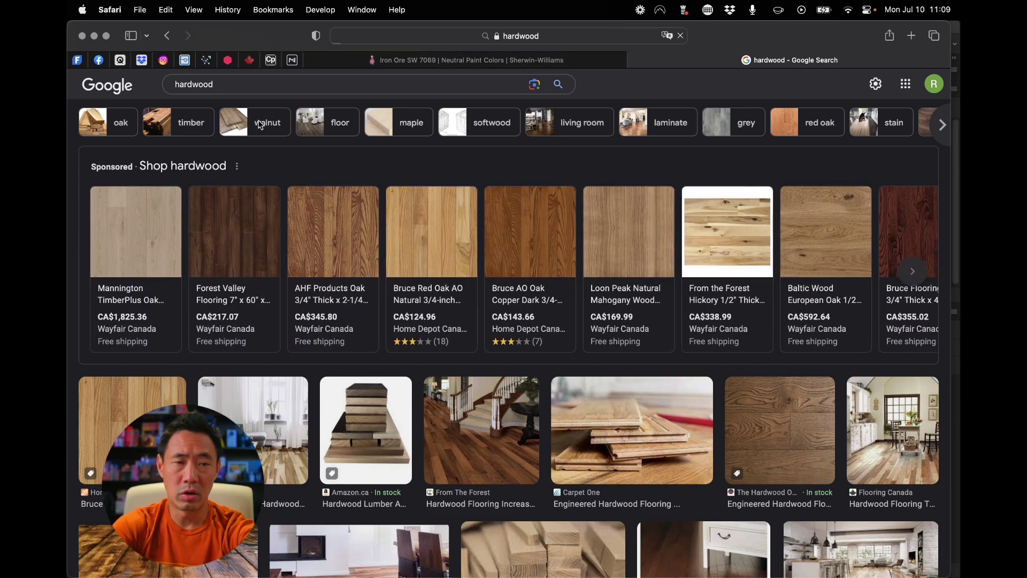
{"action": "left_click", "coordinate": [260, 126]}
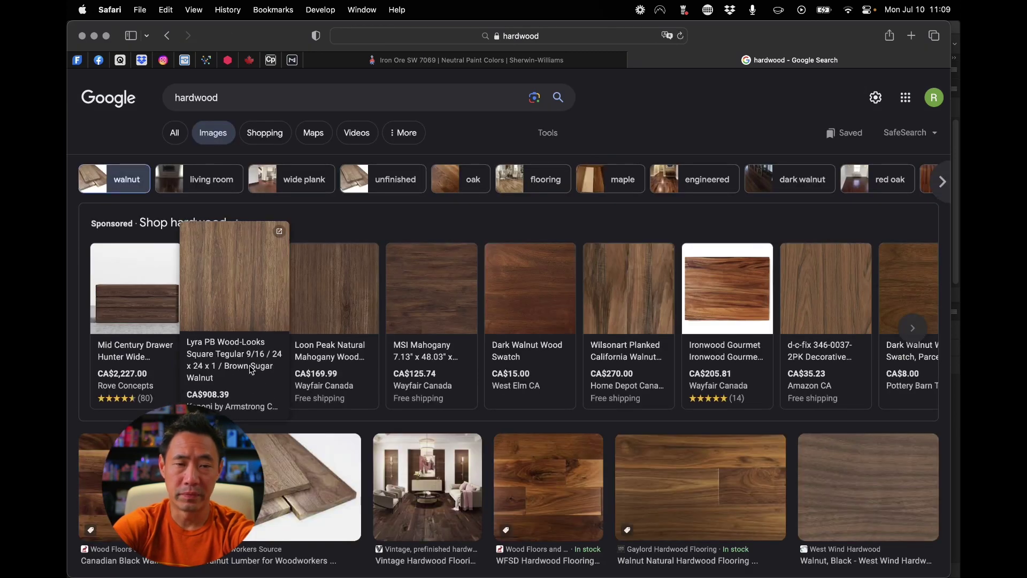
- Open the Loon Peak Natural Mahogany Wood listing in a new tab and preview the Maritime Walnut Hardwood image from Hallmark Floors
{"action": "left_click", "coordinate": [345, 300], "text": "super"}
{"action": "scroll", "coordinate": [670, 321], "scroll_direction": "down", "scroll_amount": 5}
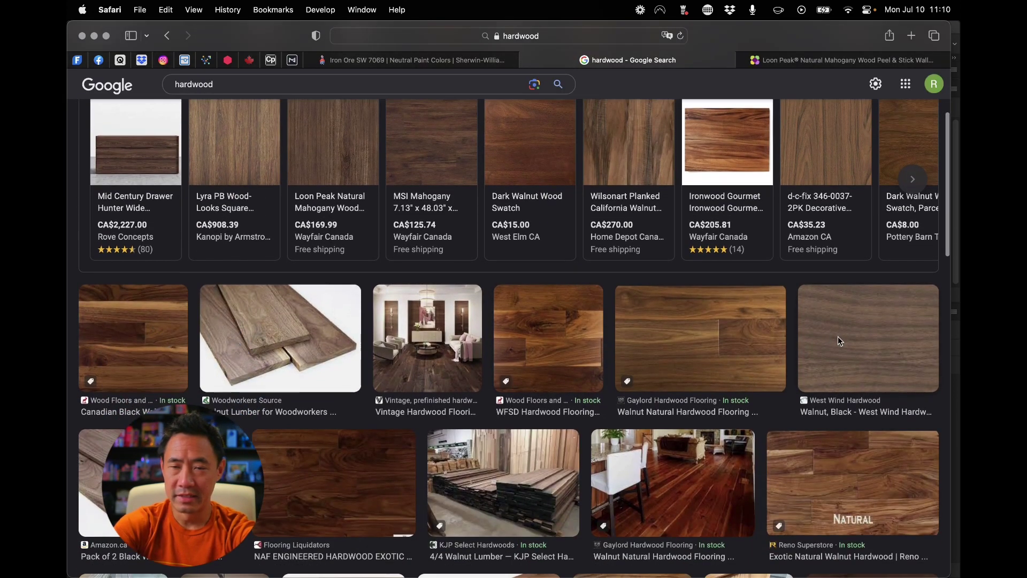
{"action": "scroll", "coordinate": [840, 341], "scroll_direction": "up", "scroll_amount": 5}
{"action": "scroll", "coordinate": [316, 407], "scroll_direction": "down", "scroll_amount": 2}
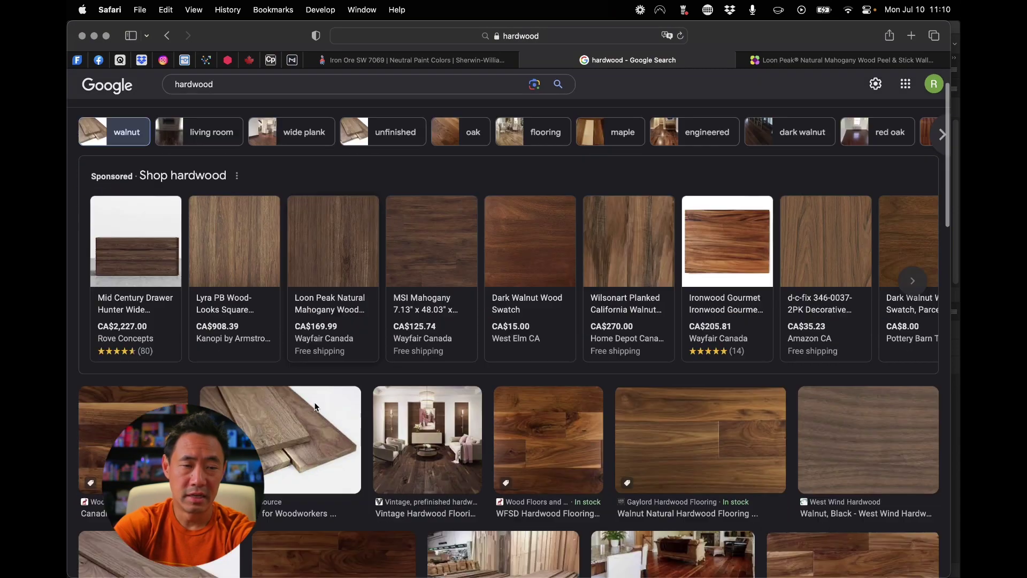
{"action": "scroll", "coordinate": [316, 406], "scroll_direction": "down", "scroll_amount": 3}
{"action": "scroll", "coordinate": [331, 471], "scroll_direction": "down", "scroll_amount": 5}
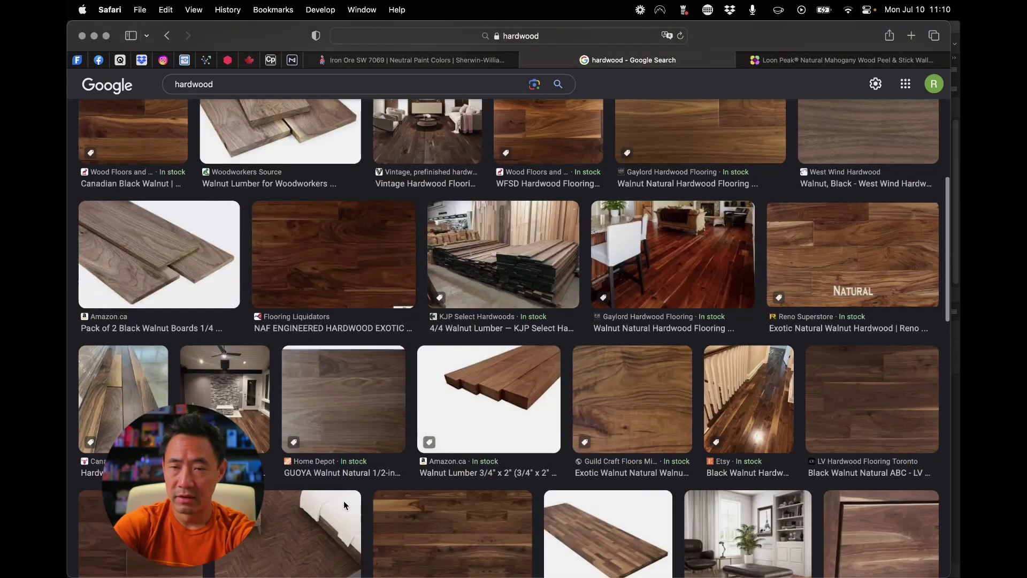
{"action": "scroll", "coordinate": [348, 497], "scroll_direction": "down", "scroll_amount": 3}
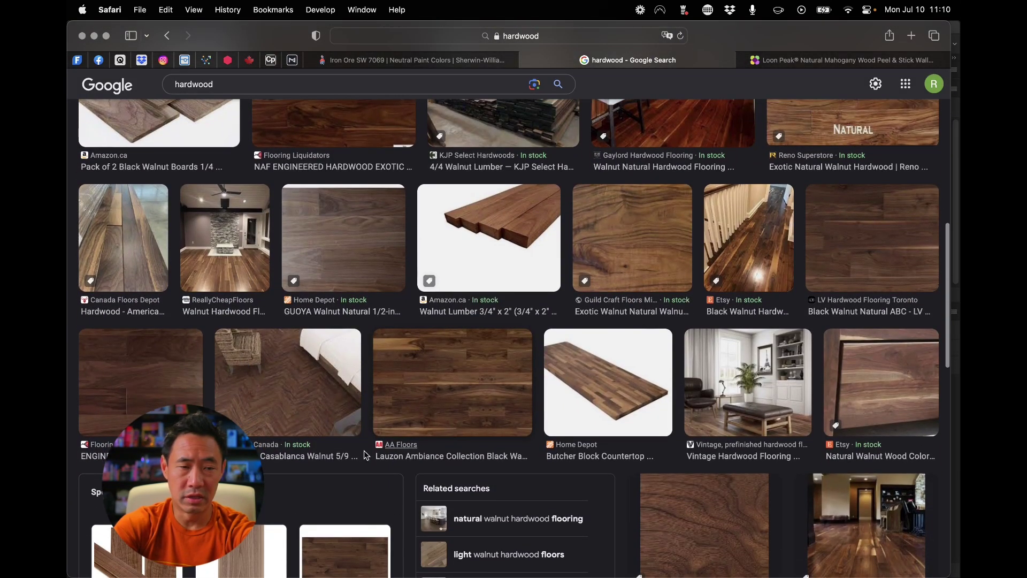
{"action": "scroll", "coordinate": [365, 455], "scroll_direction": "down", "scroll_amount": 5}
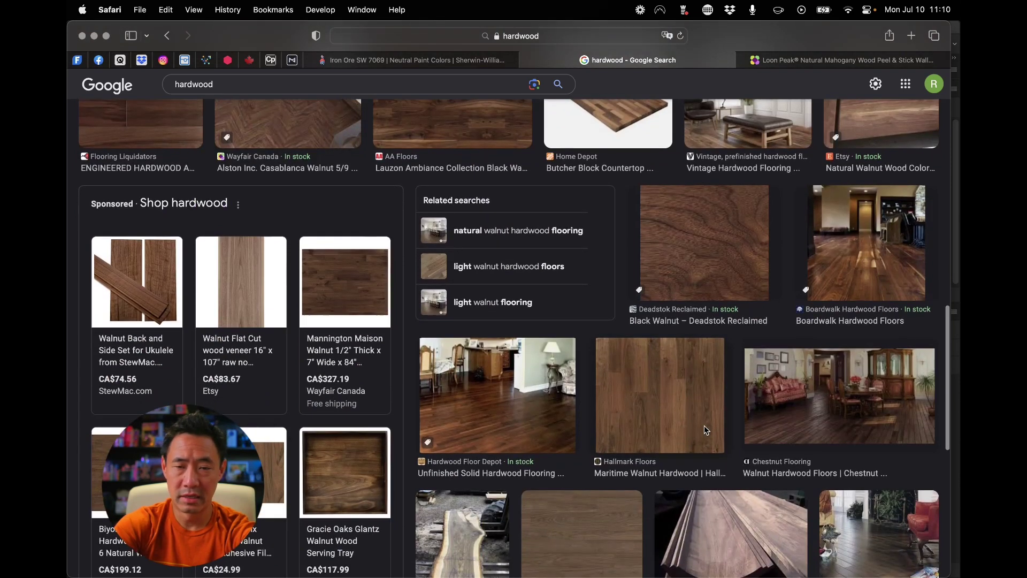
{"action": "left_click", "coordinate": [666, 414]}
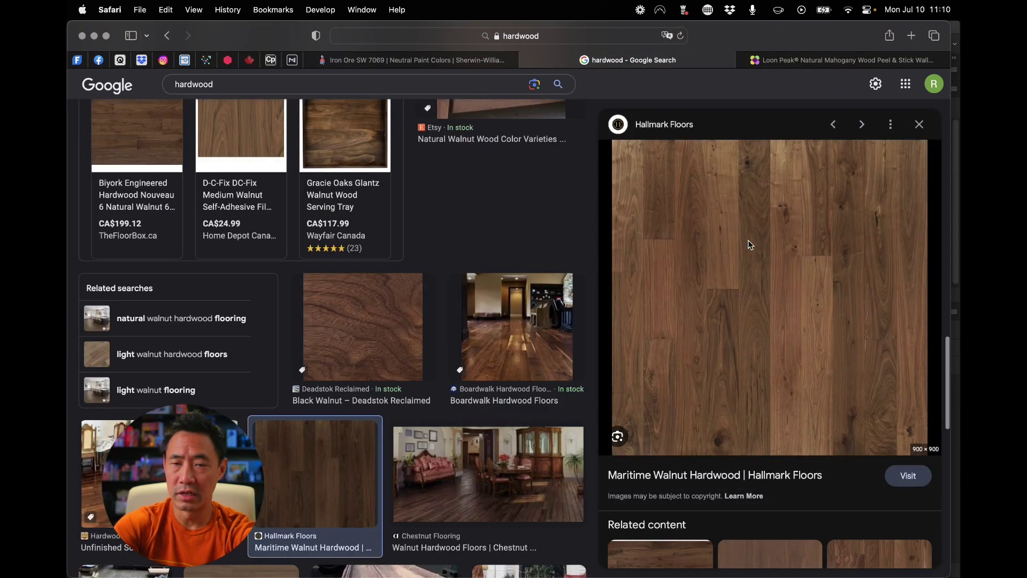
- Copy the Maritime Walnut image and paste it into the house document in Photoshop, inside the masked Group 2
{"action": "right_click", "coordinate": [749, 244]}
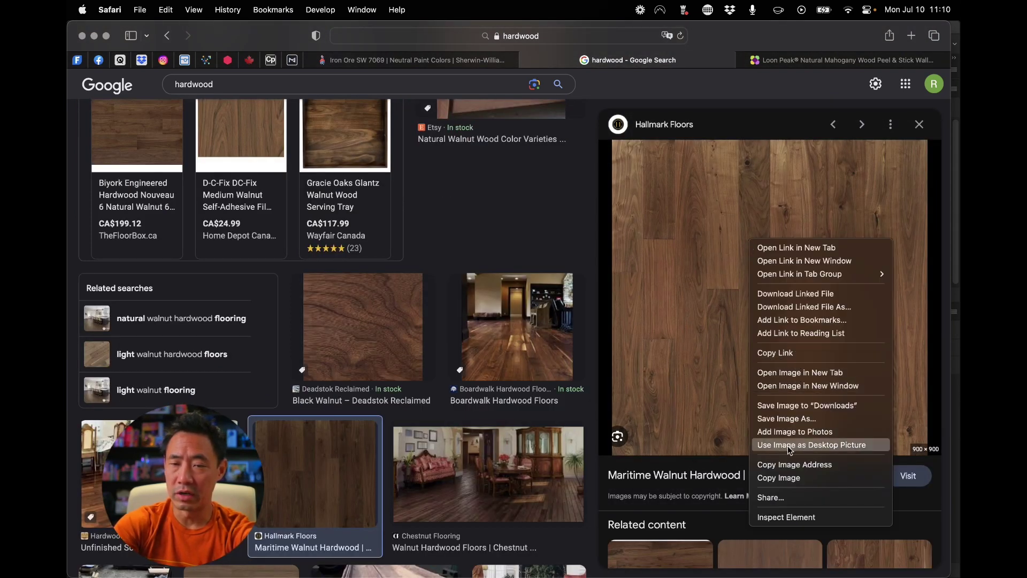
{"action": "left_click", "coordinate": [791, 478]}
{"action": "key", "text": "super+Tab"}
{"action": "key", "text": "super+v"}
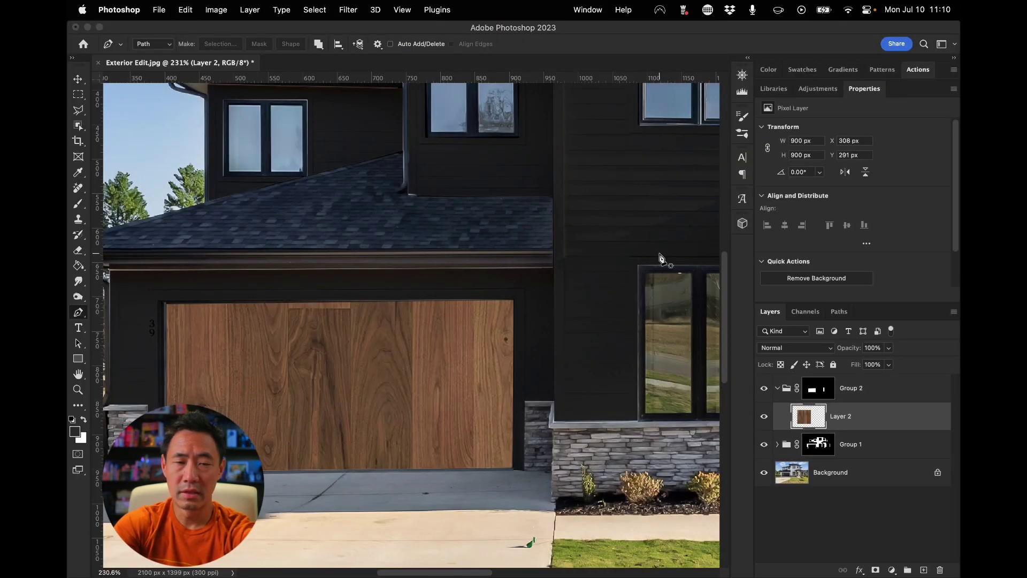
- Move the wood texture layer out of Group 2 to the top of the layer stack
{"action": "left_click_drag", "start_coordinate": [888, 417], "coordinate": [865, 377]}
{"action": "key", "text": "super+minus"}
{"action": "key", "text": "super+minus"}
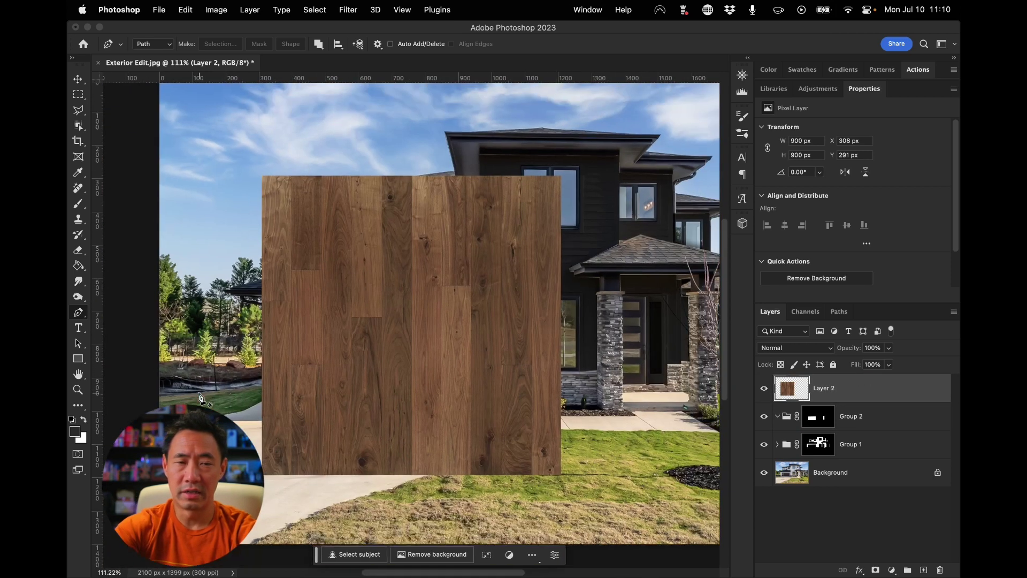
- Rotate the wood texture layer 90° clockwise so its planks run horizontally
{"action": "key", "text": "v"}
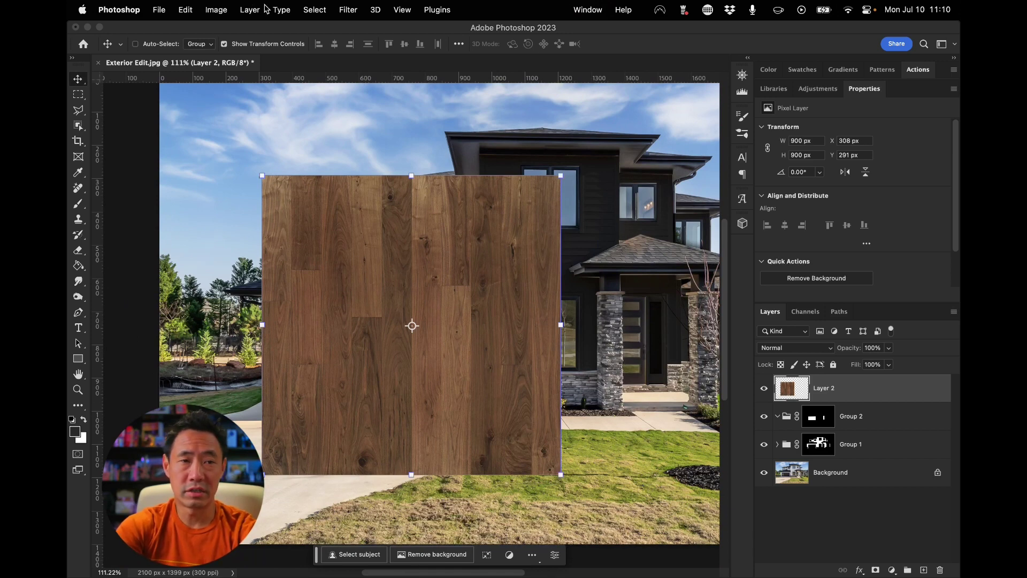
{"action": "left_click", "coordinate": [216, 10]}
{"action": "mouse_move", "coordinate": [185, 10]}
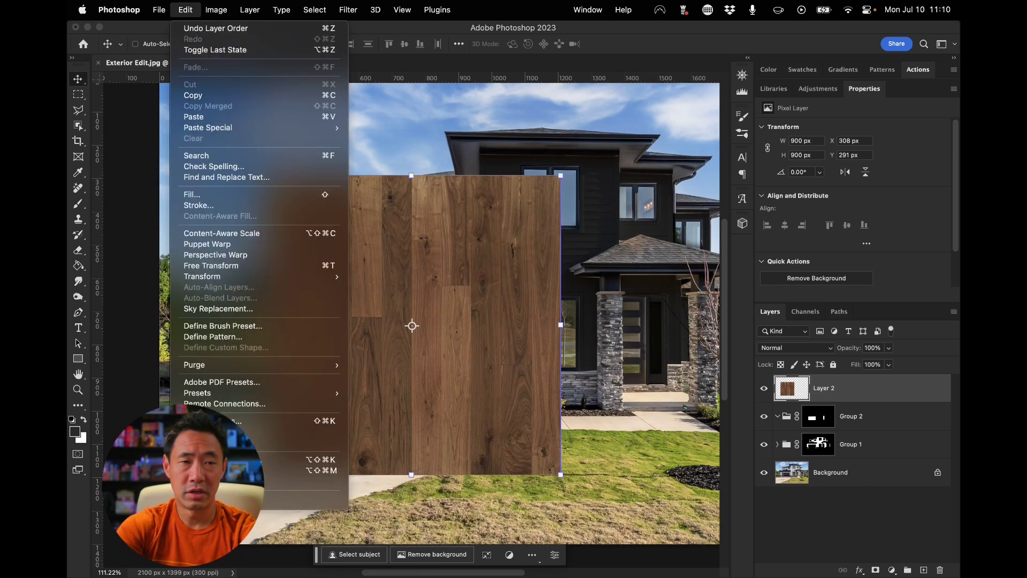
{"action": "mouse_move", "coordinate": [289, 282]}
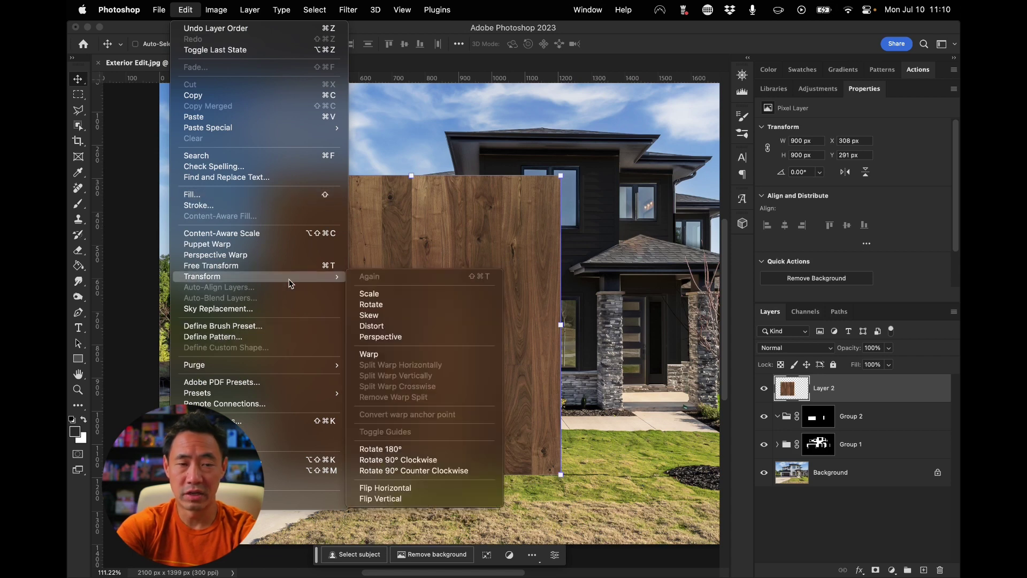
{"action": "left_click", "coordinate": [444, 460]}
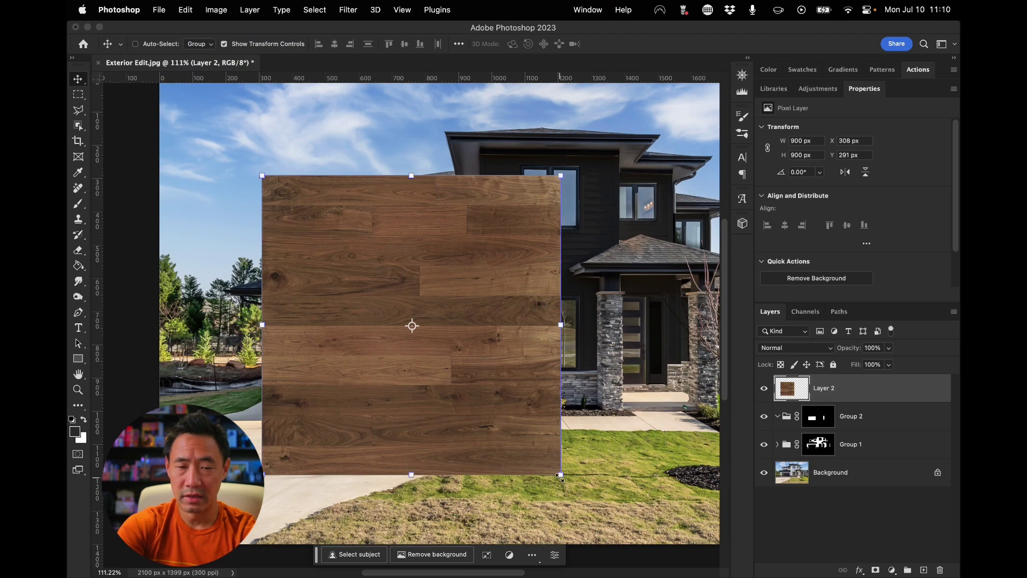
- Scale the wood texture down to about 661 × 303 px and move it over the garage door
{"action": "left_click_drag", "start_coordinate": [561, 476], "coordinate": [480, 283]}
{"action": "scroll", "coordinate": [465, 283], "scroll_direction": "up", "scroll_amount": 8}
{"action": "scroll", "coordinate": [465, 283], "scroll_direction": "down", "scroll_amount": 5}
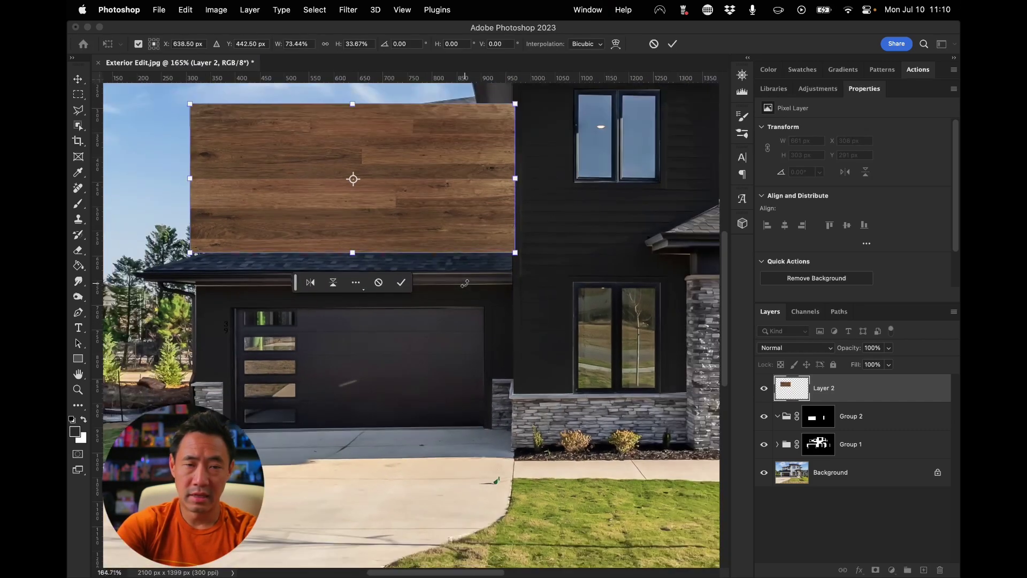
{"action": "left_click_drag", "start_coordinate": [456, 233], "coordinate": [601, 433]}
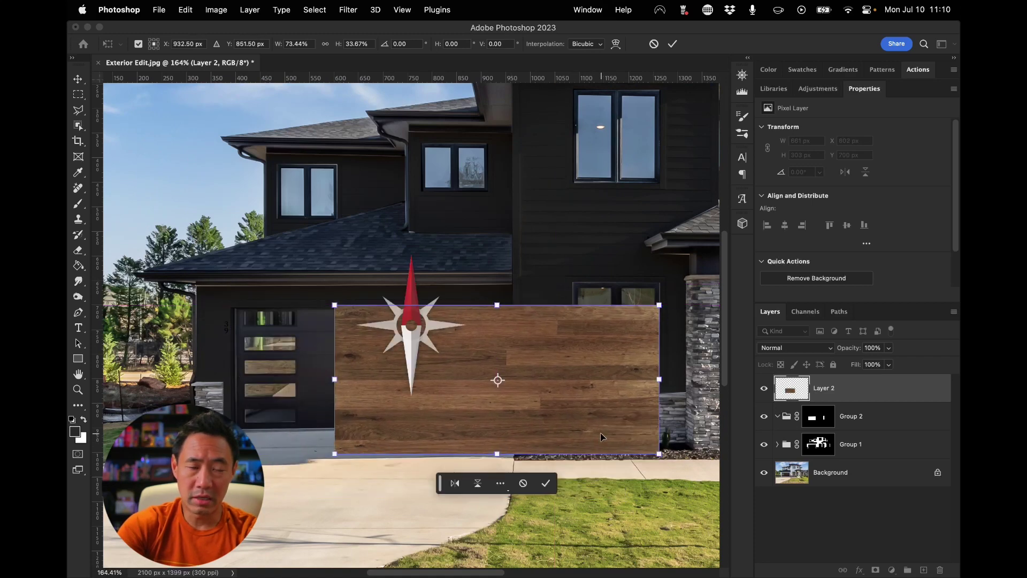
{"action": "scroll", "coordinate": [600, 433], "scroll_direction": "up", "scroll_amount": 3}
{"action": "scroll", "coordinate": [601, 433], "scroll_direction": "down", "scroll_amount": 2}
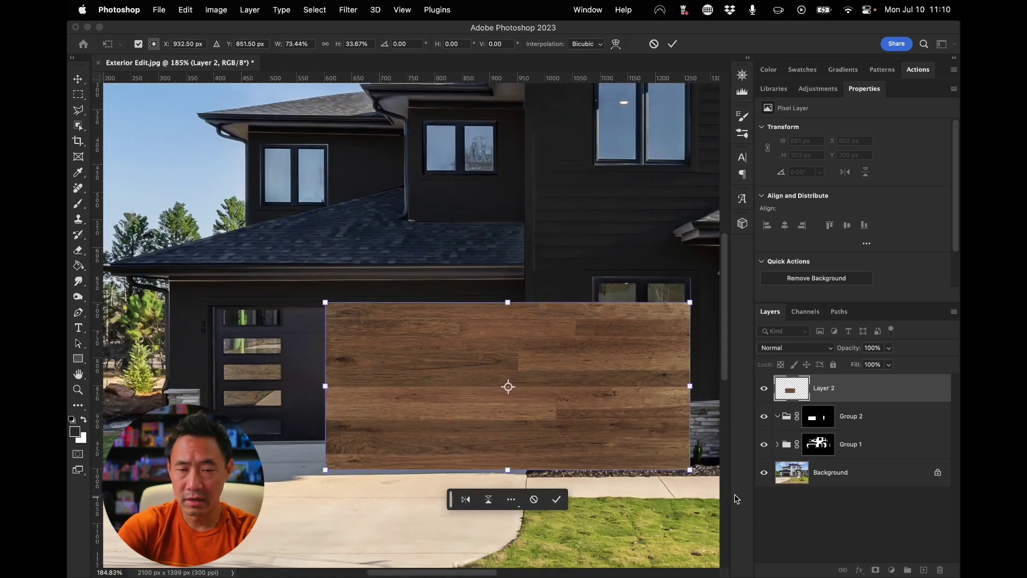
- Resize the wood texture to a strip of about 503 × 86 px spanning the upper part of the garage door
{"action": "left_click_drag", "start_coordinate": [690, 471], "coordinate": [520, 327]}
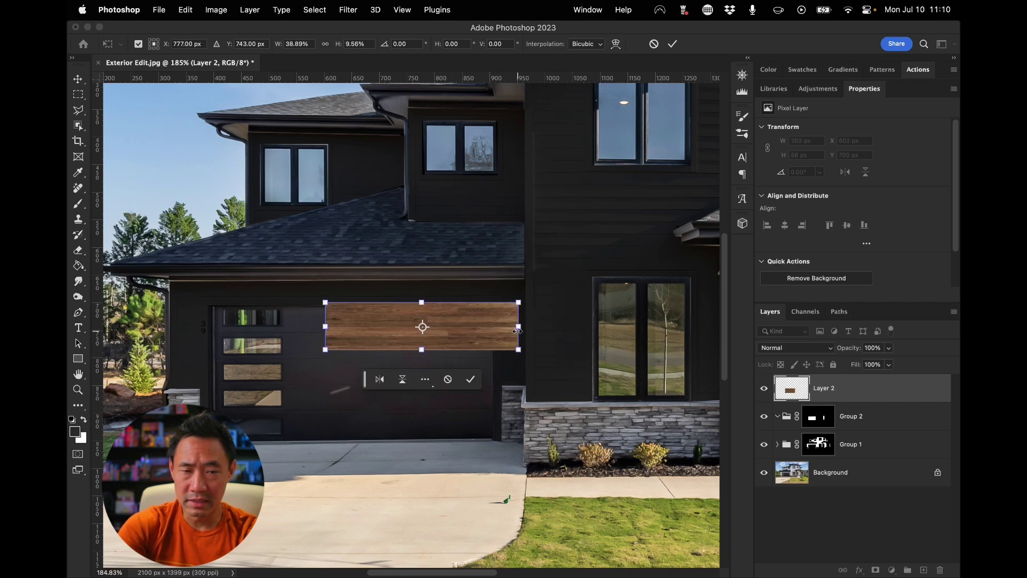
{"action": "left_click_drag", "start_coordinate": [449, 327], "coordinate": [341, 327]}
{"action": "key", "text": "super+plus"}
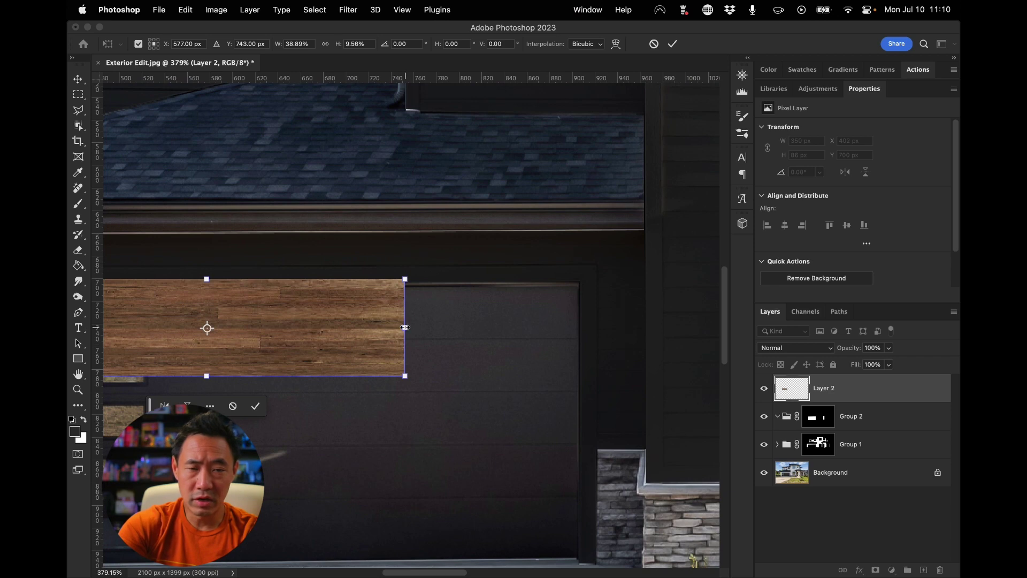
{"action": "left_click_drag", "start_coordinate": [405, 328], "coordinate": [579, 329]}
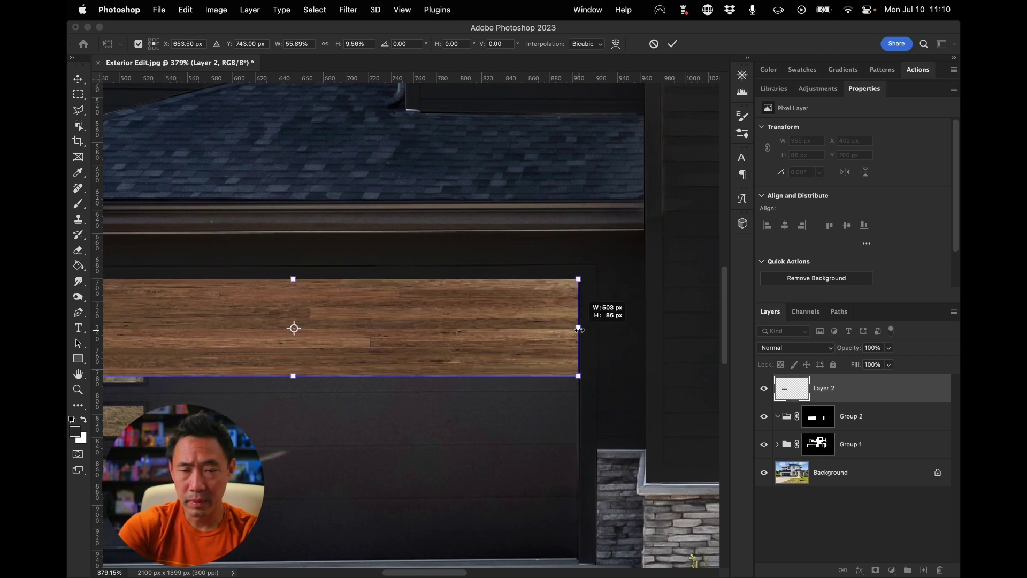
{"action": "scroll", "coordinate": [579, 329], "scroll_direction": "left", "scroll_amount": 10}
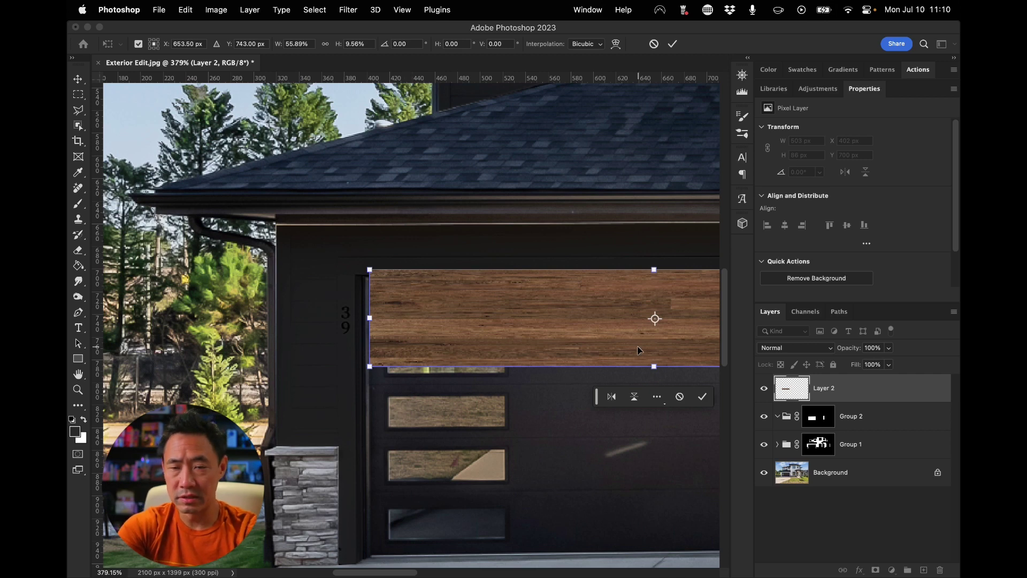
{"action": "key", "text": "Return"}
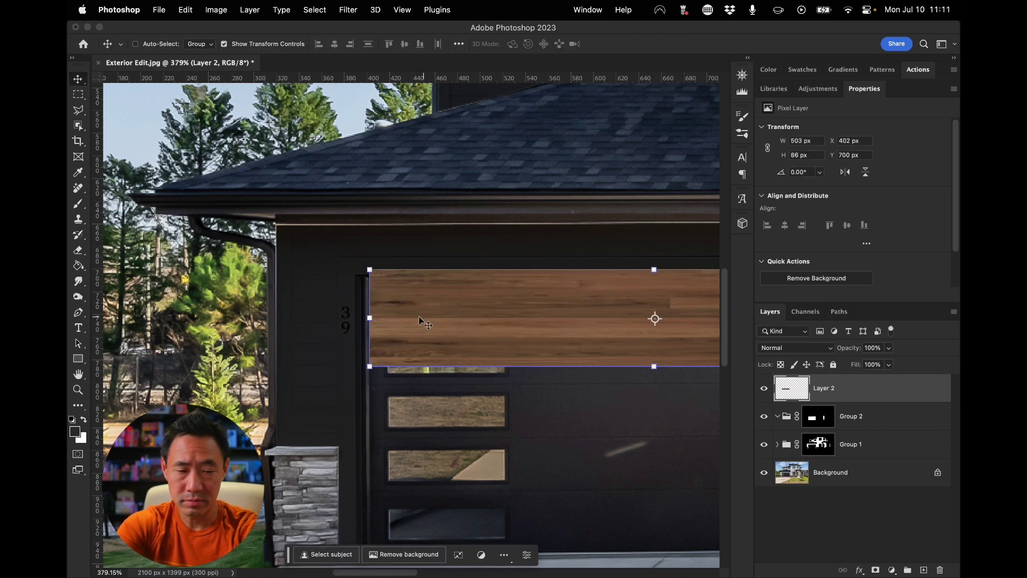
- Paint out the dark knots near the wood strip's left end using the Remove tool at size 15
{"action": "key", "text": "j"}
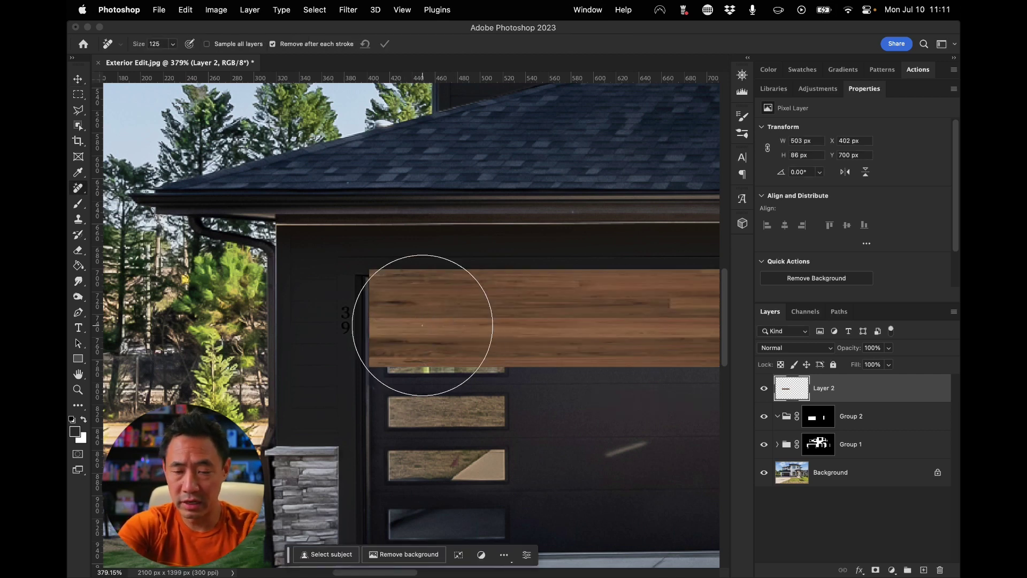
{"action": "key", "text": "bracketleft"}
{"action": "key", "text": "bracketleft"}
{"action": "key", "text": "bracketleft"}
{"action": "key", "text": "bracketleft"}
{"action": "key", "text": "bracketleft"}
{"action": "key", "text": "bracketleft"}
{"action": "key", "text": "bracketleft"}
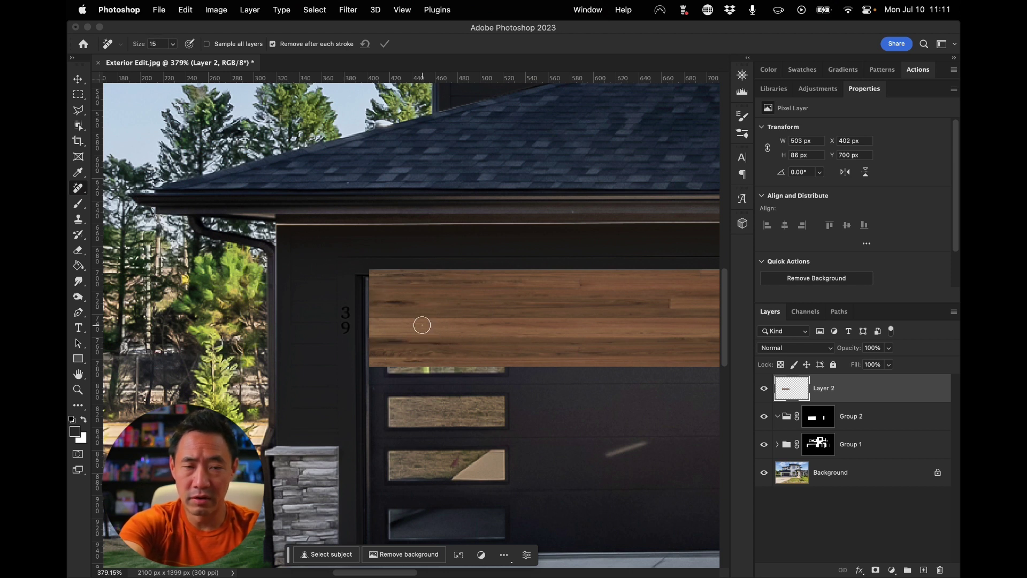
{"action": "left_click_drag", "start_coordinate": [378, 306], "coordinate": [419, 303]}
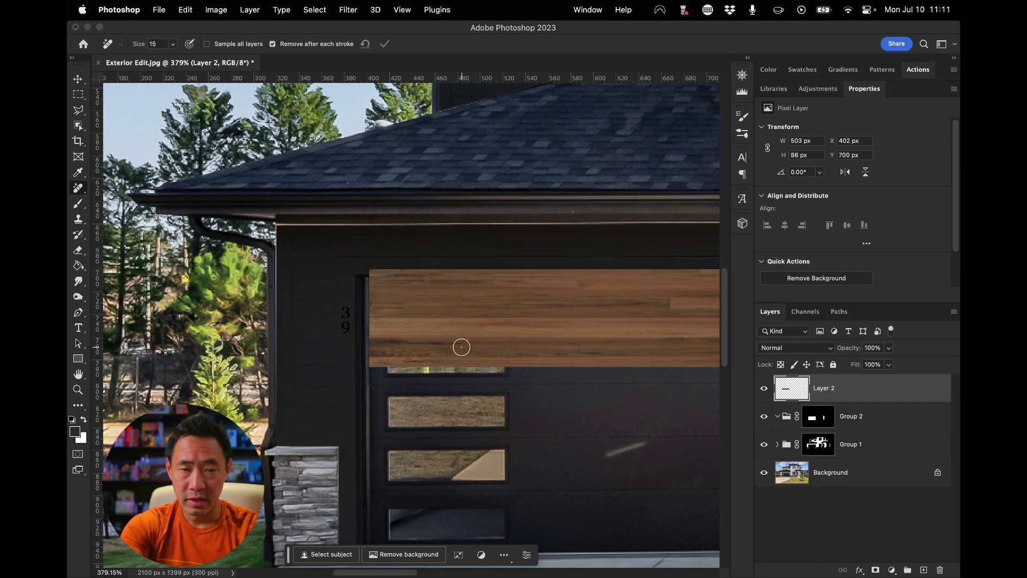
{"action": "left_click_drag", "start_coordinate": [465, 346], "coordinate": [369, 346]}
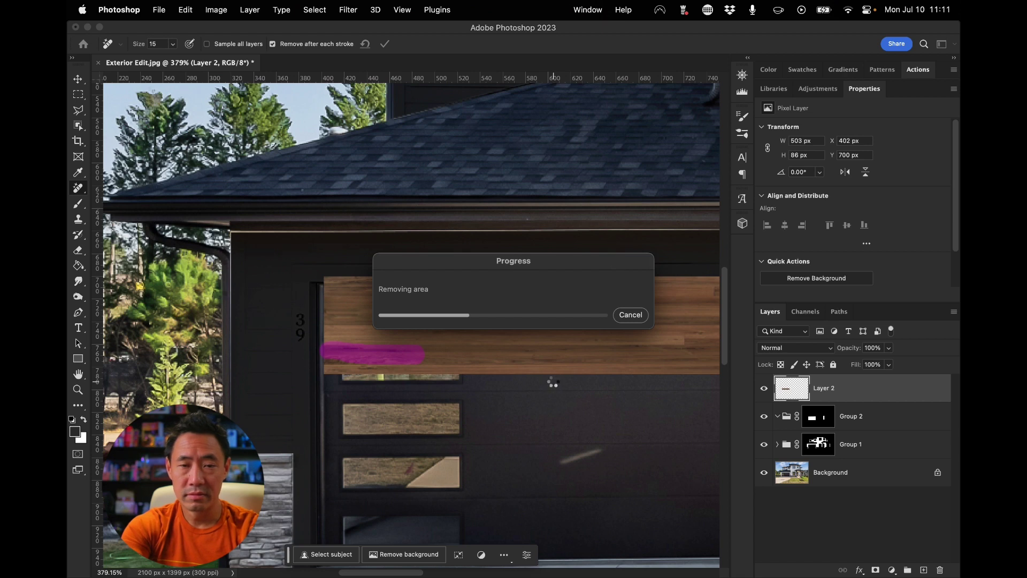
{"action": "scroll", "coordinate": [589, 355], "scroll_direction": "right", "scroll_amount": 5}
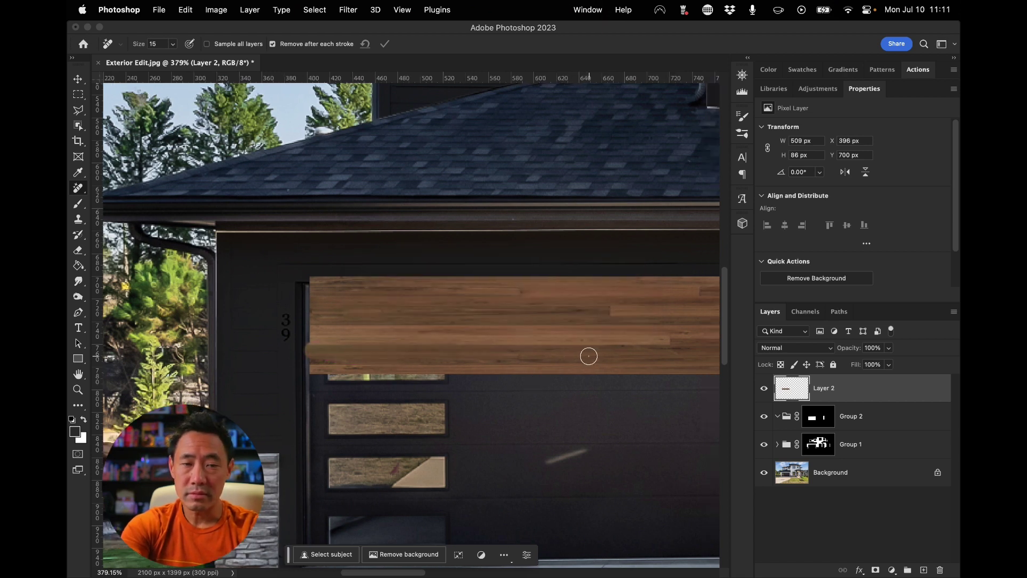
- Duplicate the wood strip twice, stacking the copies downward to cover the rest of the garage door
{"action": "key", "text": "super+minus"}
{"action": "key", "text": "v"}
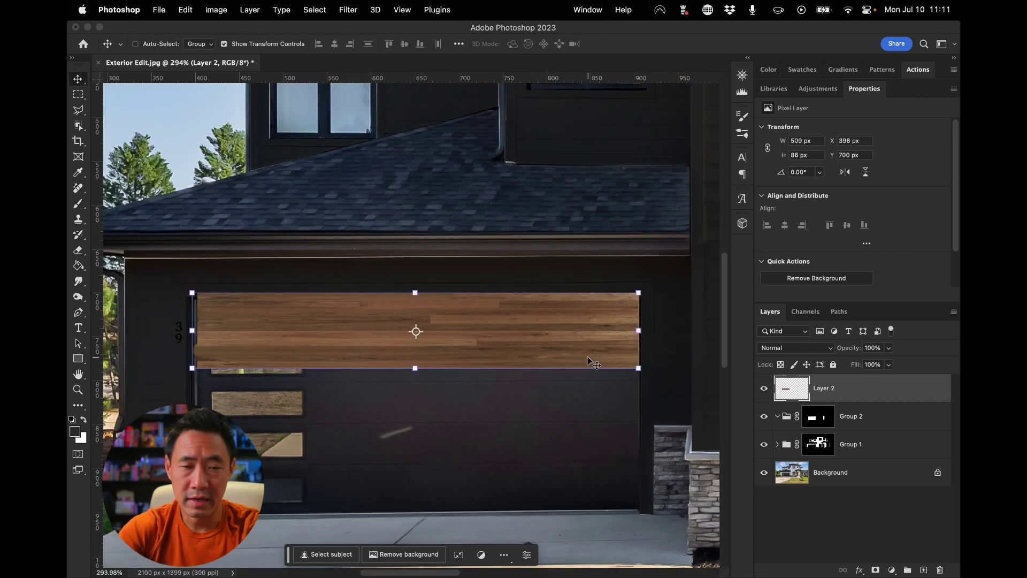
{"action": "left_click_drag", "start_coordinate": [543, 344], "coordinate": [550, 479]}
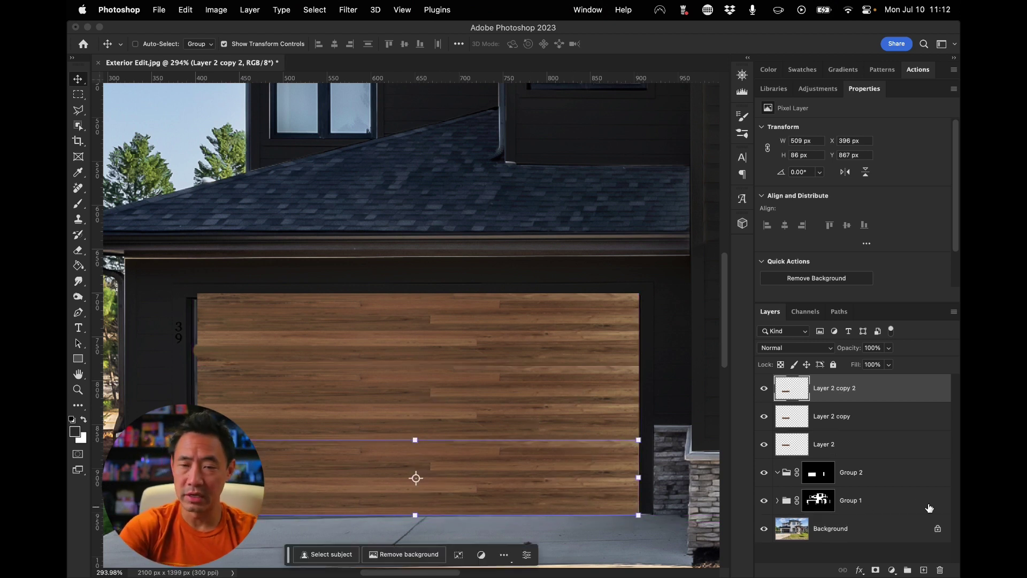
- Flip the middle wood strip, Layer 2 copy, horizontally to vary the plank pattern
{"action": "left_click", "coordinate": [841, 421]}
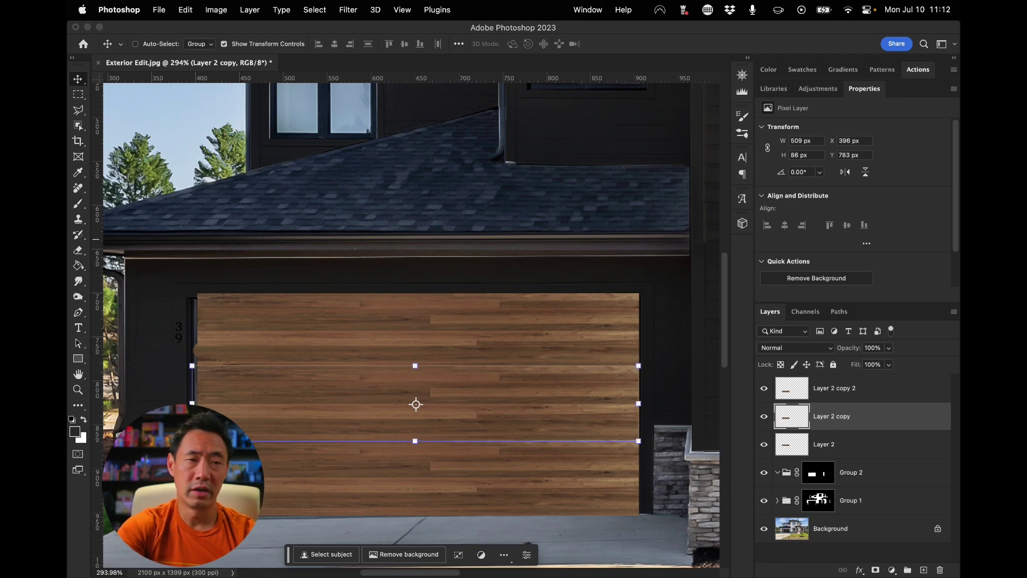
{"action": "left_click", "coordinate": [185, 9]}
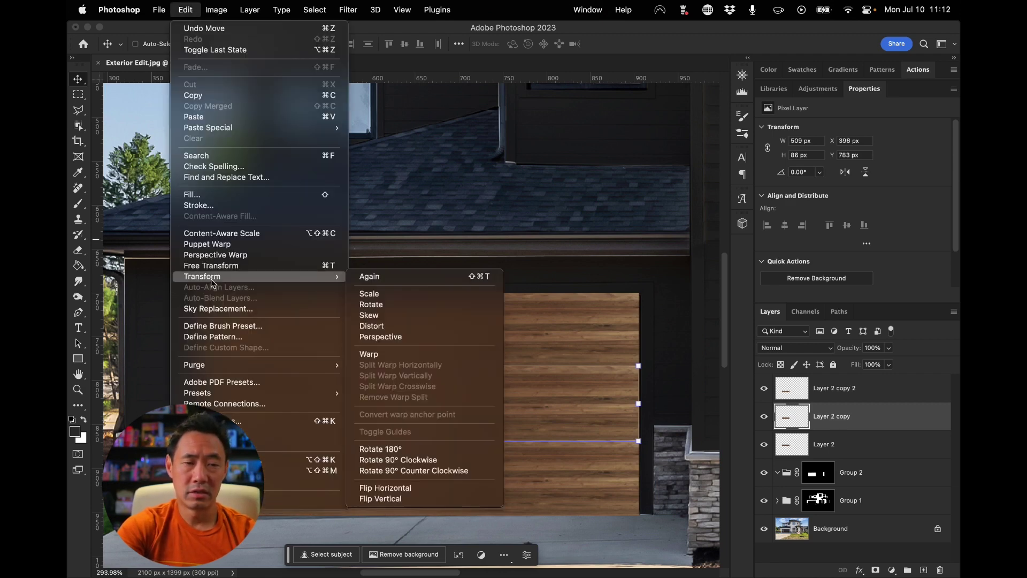
{"action": "mouse_move", "coordinate": [301, 278]}
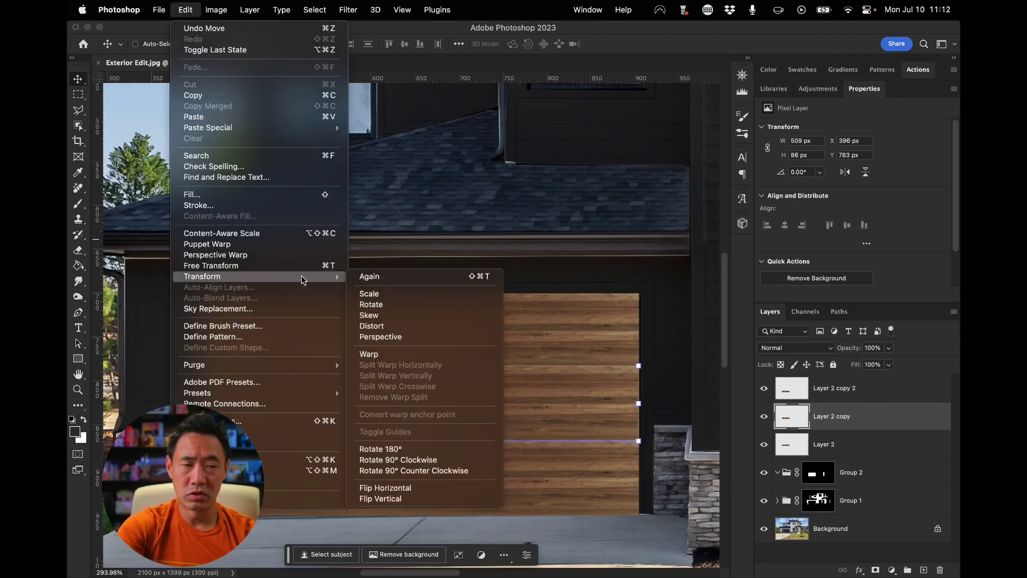
{"action": "left_click", "coordinate": [429, 486]}
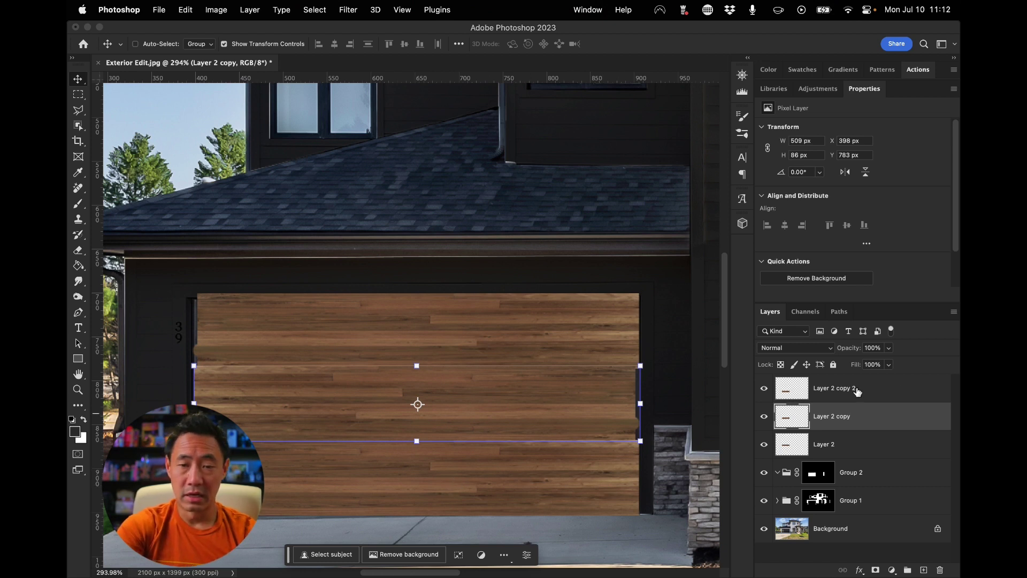
- Flip the lowest wood strip, Layer 2 copy 2, vertically to break up the repeated planks
{"action": "left_click", "coordinate": [868, 449]}
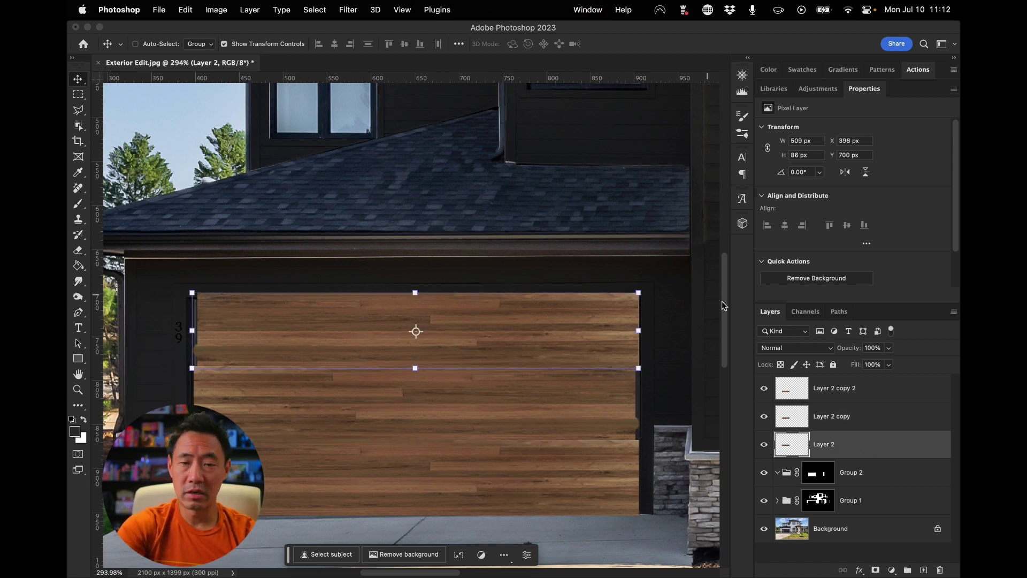
{"action": "left_click", "coordinate": [865, 387]}
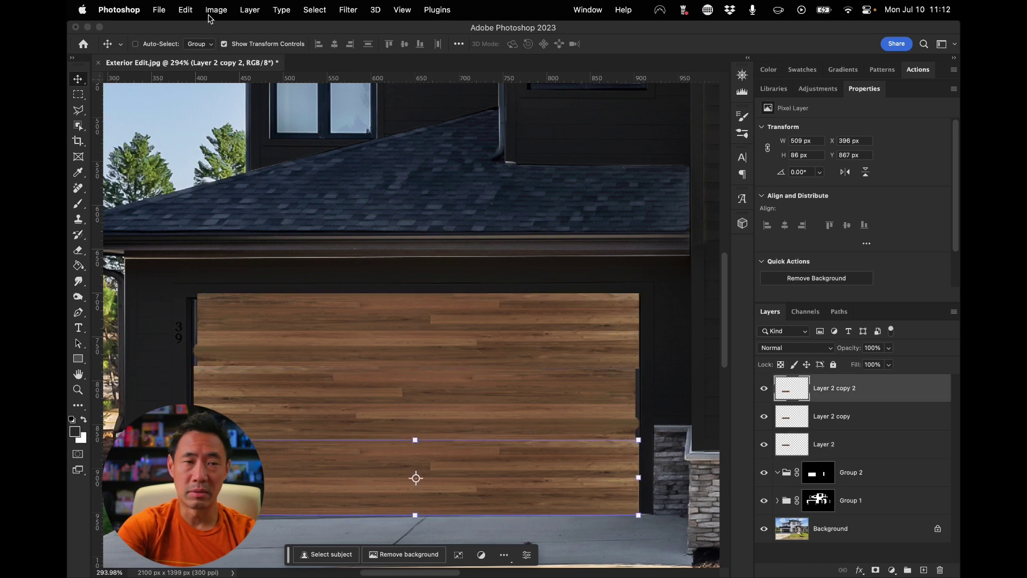
{"action": "left_click", "coordinate": [185, 10]}
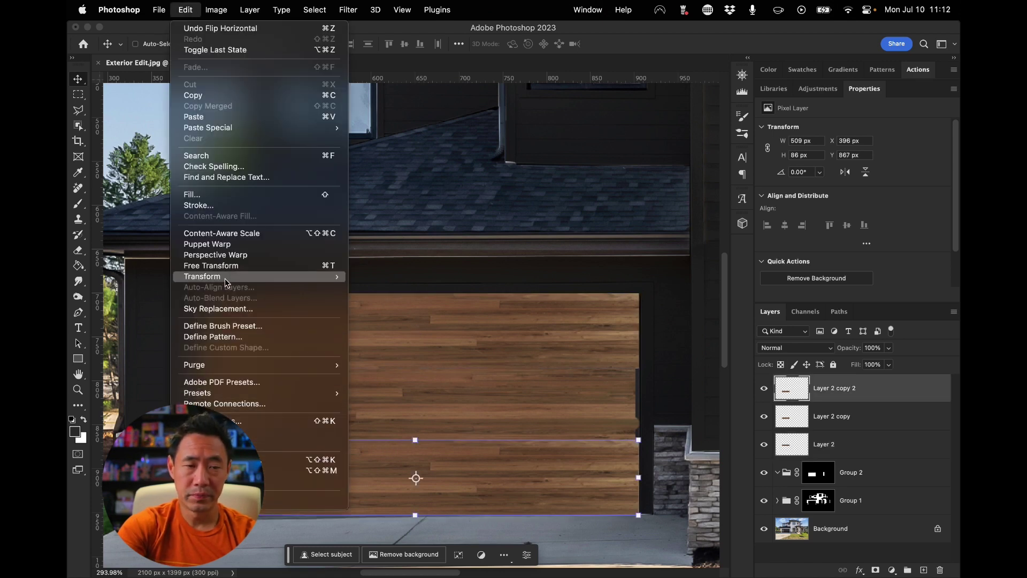
{"action": "mouse_move", "coordinate": [225, 283]}
{"action": "left_click", "coordinate": [419, 498]}
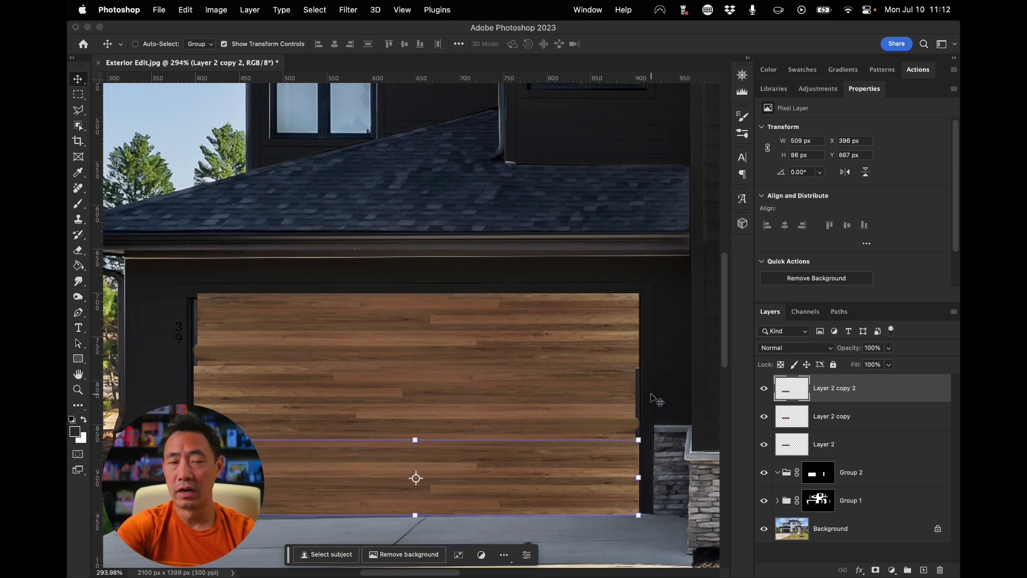
- Merge the three wood strips into one layer and enlarge it to about 551 × 273 px, overlapping the garage door's edges
{"action": "left_click", "coordinate": [864, 448], "text": "shift"}
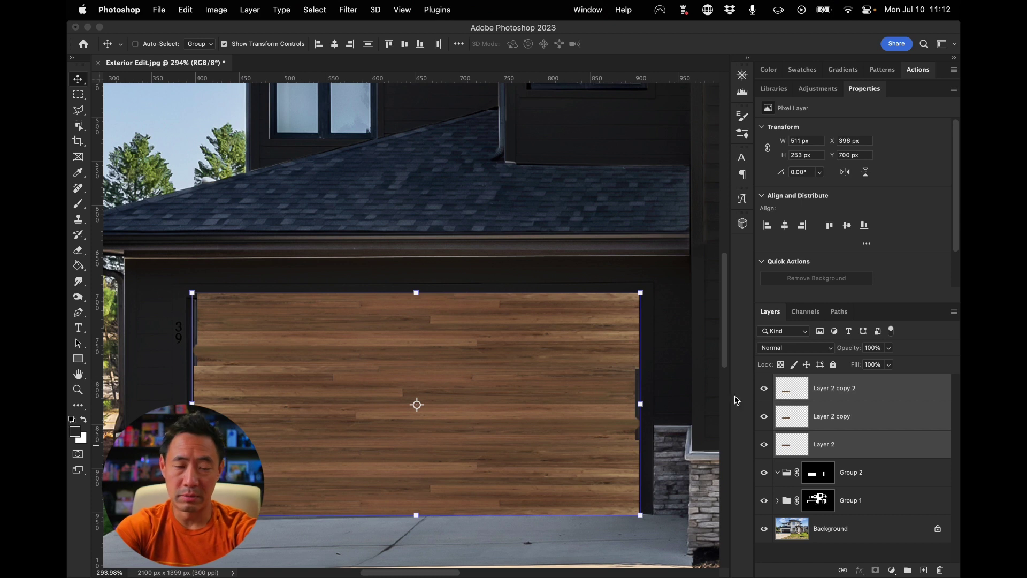
{"action": "key", "text": "super+e"}
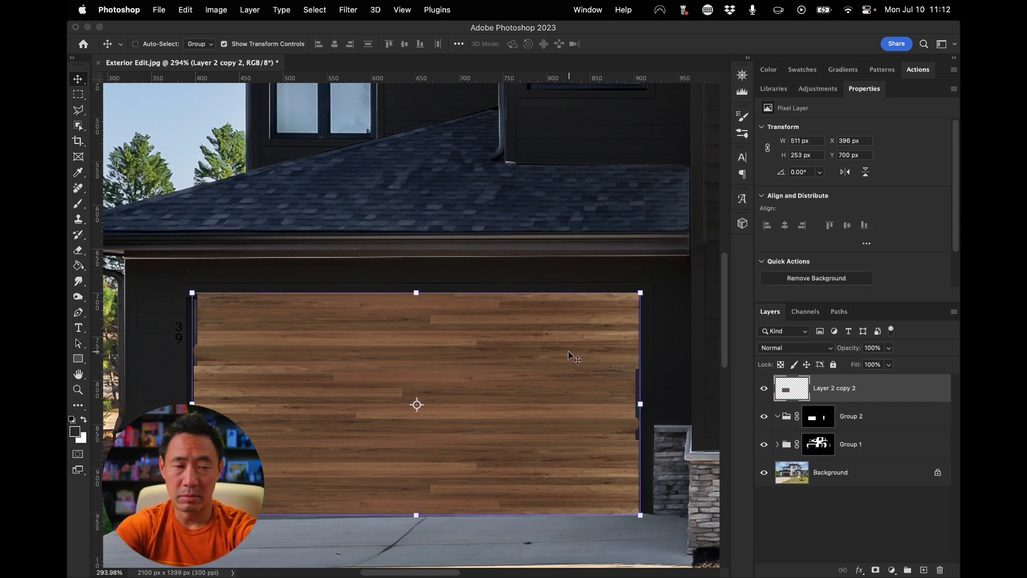
{"action": "left_click_drag", "start_coordinate": [639, 514], "coordinate": [676, 532]}
{"action": "left_click_drag", "start_coordinate": [563, 455], "coordinate": [551, 445]}
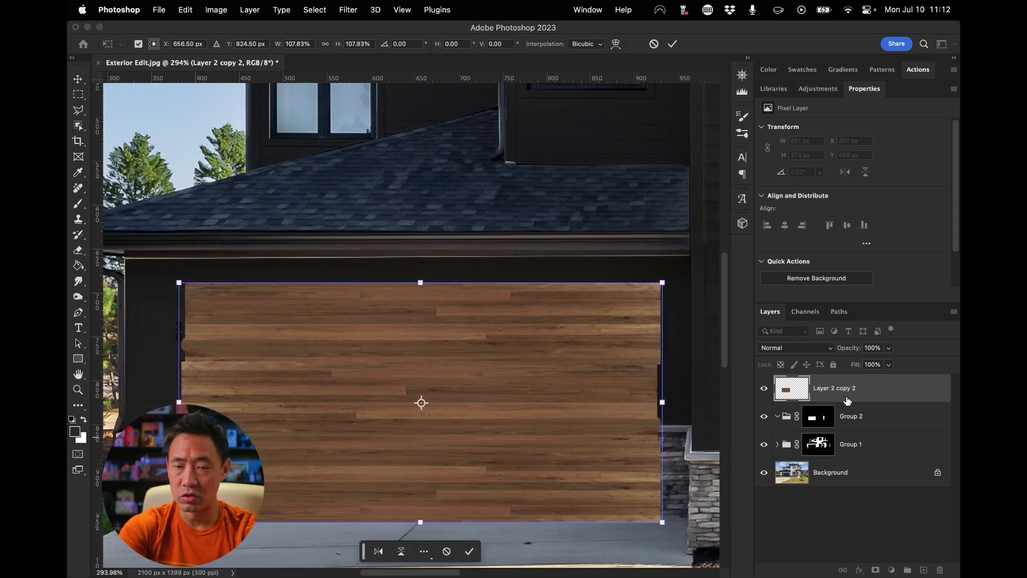
- Move the merged wood layer into the masked Group 2 and set its blend mode to Overlay
{"action": "left_click_drag", "start_coordinate": [885, 400], "coordinate": [882, 419]}
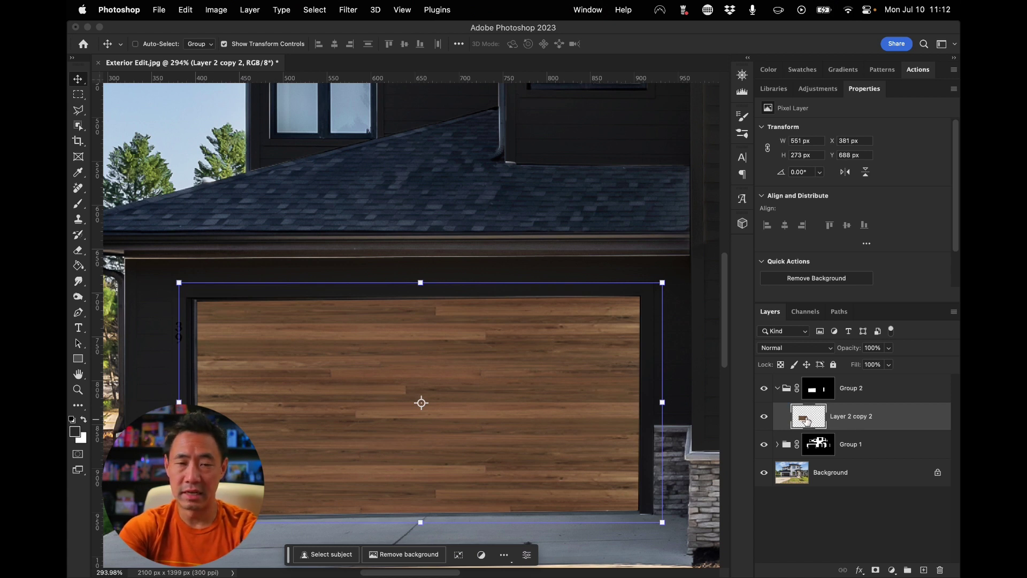
{"action": "left_click", "coordinate": [808, 351]}
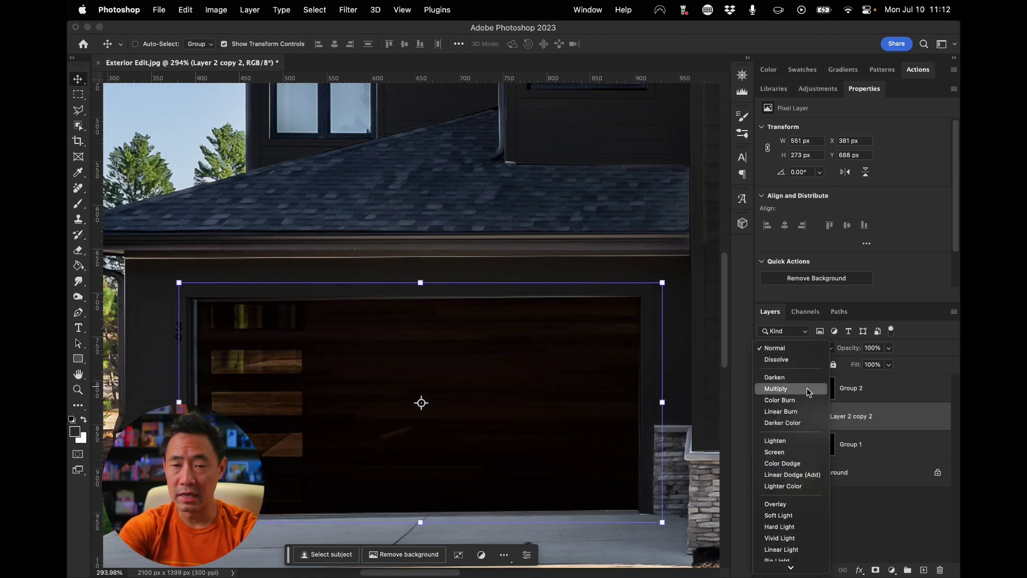
{"action": "key", "text": "Escape"}
{"action": "left_click", "coordinate": [801, 349]}
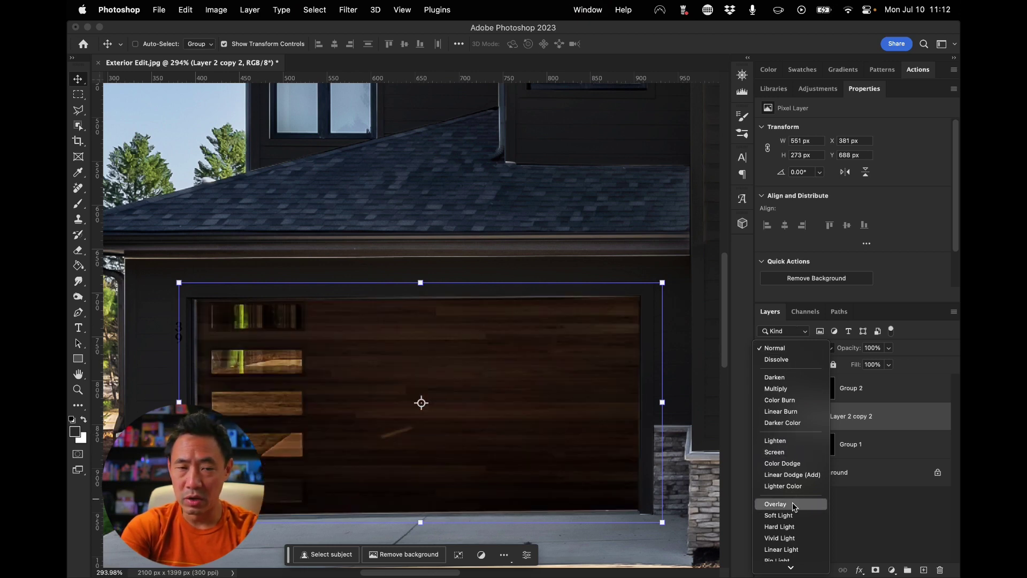
{"action": "left_click", "coordinate": [792, 504]}
- Duplicate the Overlay wood layer within Group 2 and set the copy's blend mode to Lighten
{"action": "right_click", "coordinate": [885, 417]}
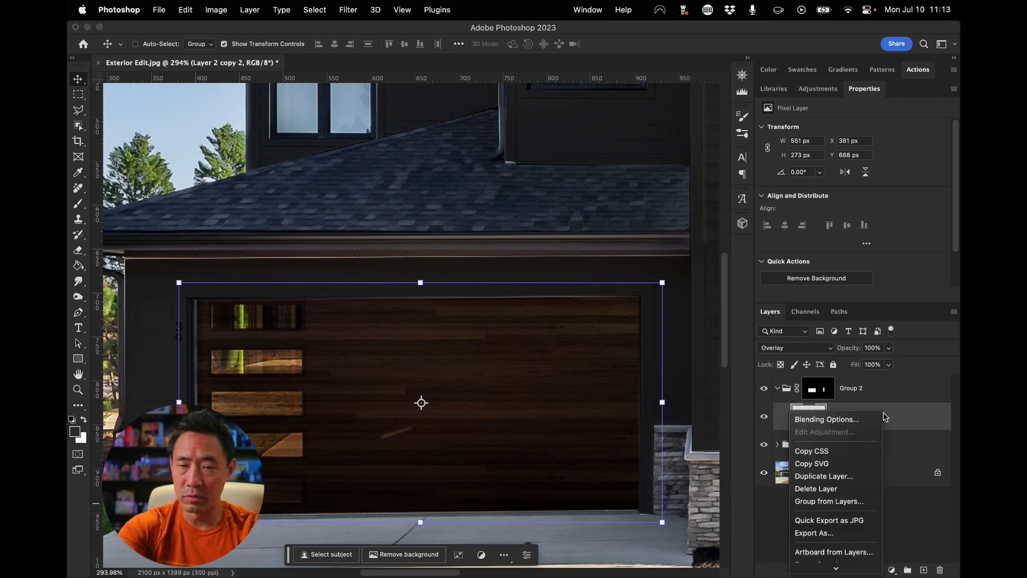
{"action": "left_click", "coordinate": [848, 476]}
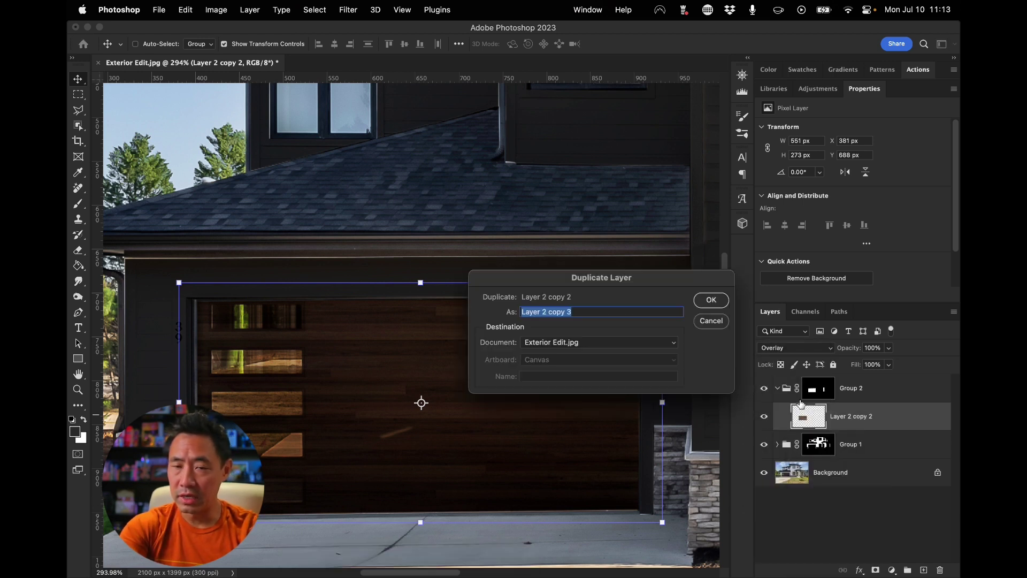
{"action": "key", "text": "Return"}
{"action": "left_click", "coordinate": [796, 347]}
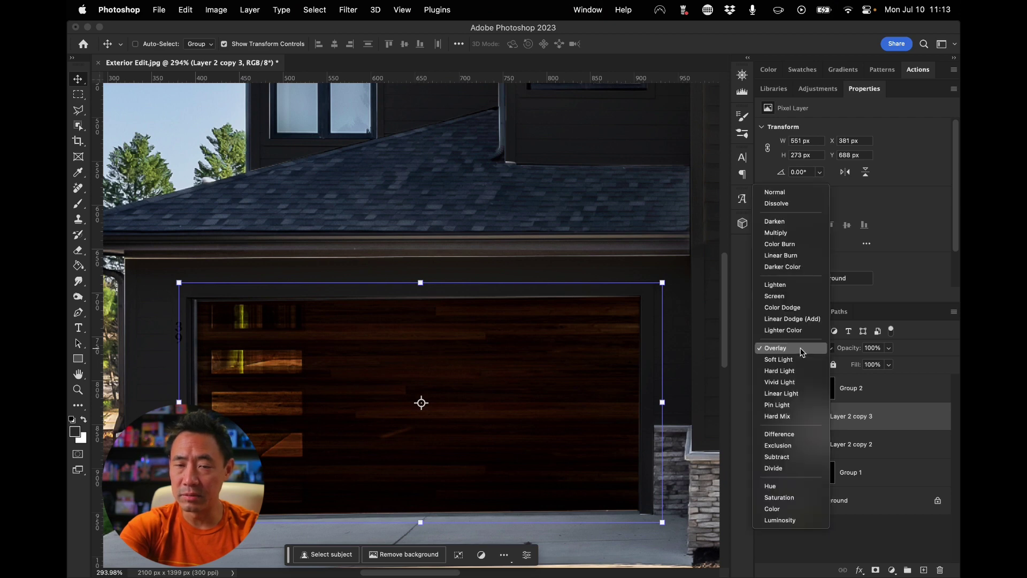
{"action": "left_click", "coordinate": [800, 285]}
- Lower the opacity of the Lighten wood layer to 15%
{"action": "left_click", "coordinate": [888, 348]}
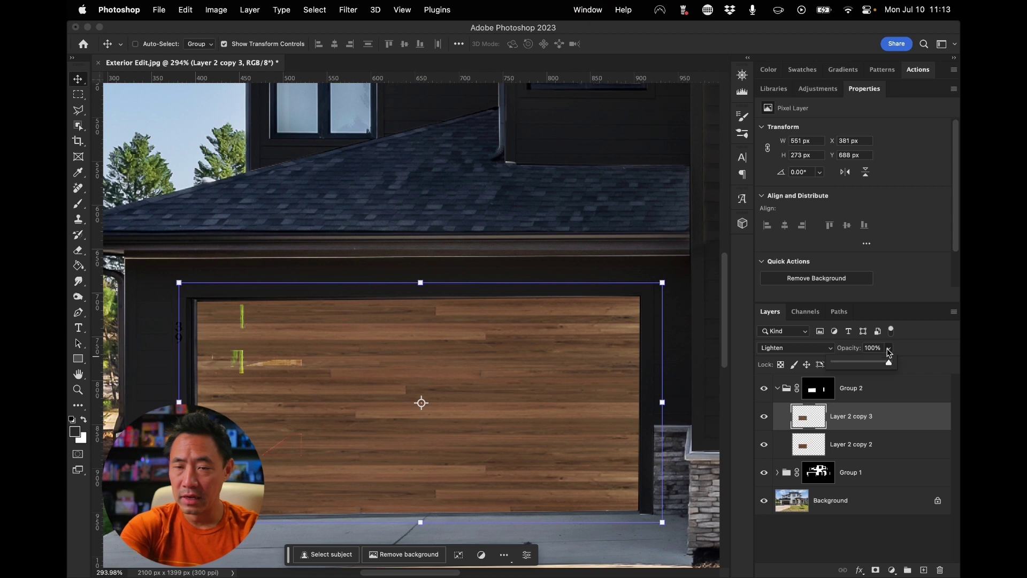
{"action": "left_click", "coordinate": [863, 364]}
{"action": "left_click_drag", "start_coordinate": [855, 365], "coordinate": [834, 368]}
{"action": "left_click", "coordinate": [843, 366]}
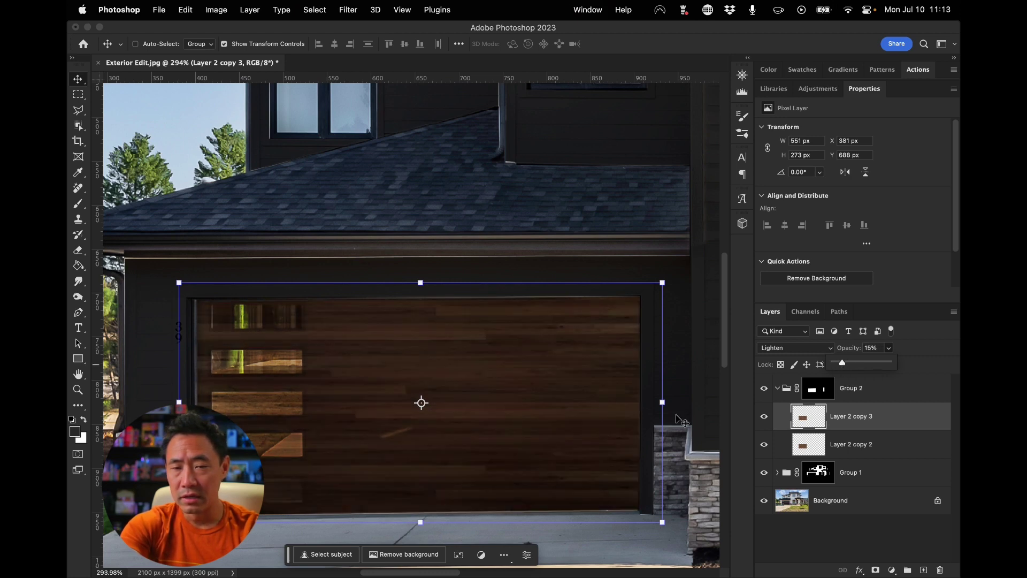
{"action": "key", "text": "super+0"}
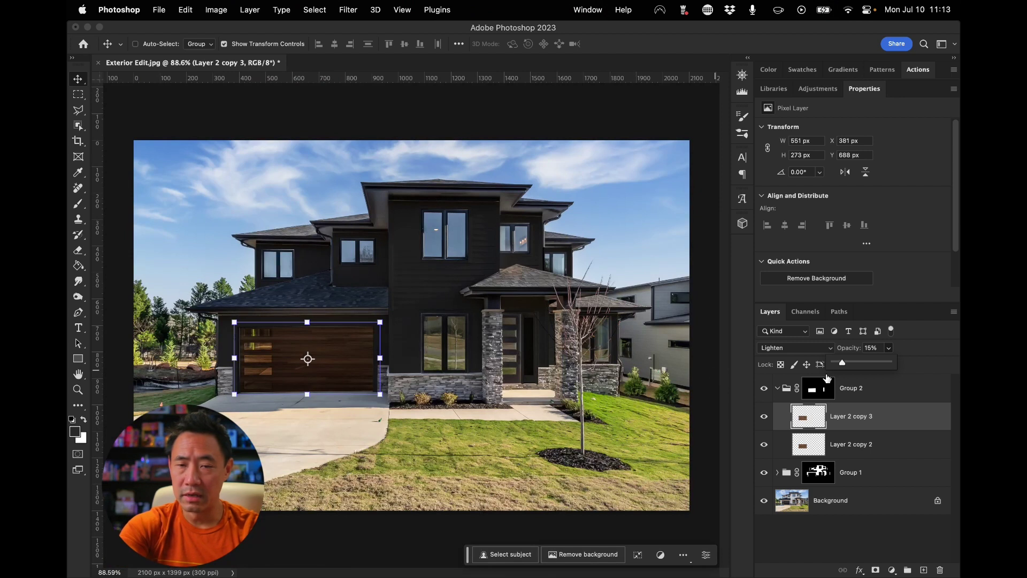
- Set the Lighten wood layer's opacity to 20% and collapse Group 2
{"action": "left_click_drag", "start_coordinate": [845, 367], "coordinate": [846, 368]}
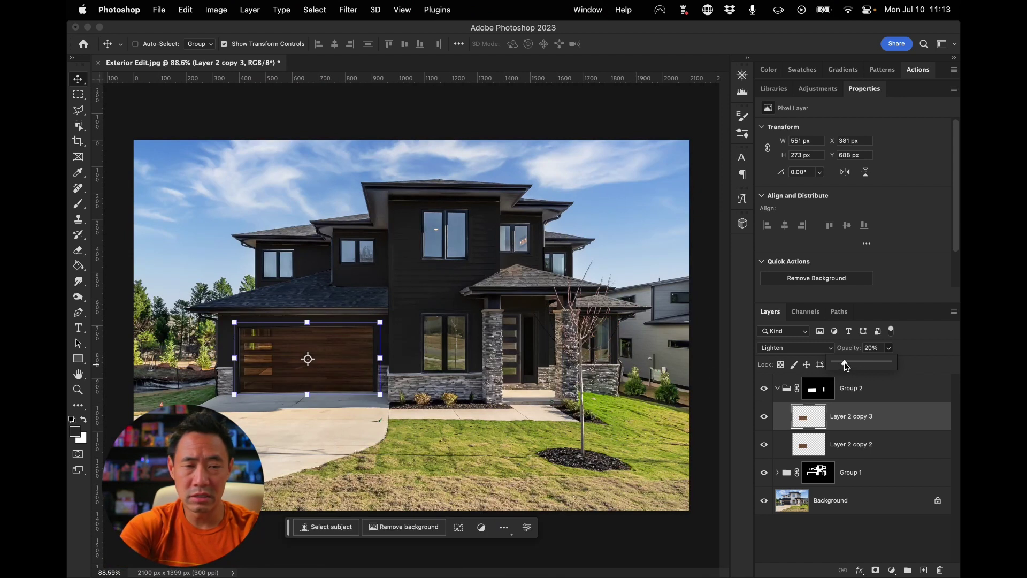
{"action": "left_click", "coordinate": [879, 440]}
{"action": "left_click", "coordinate": [776, 389]}
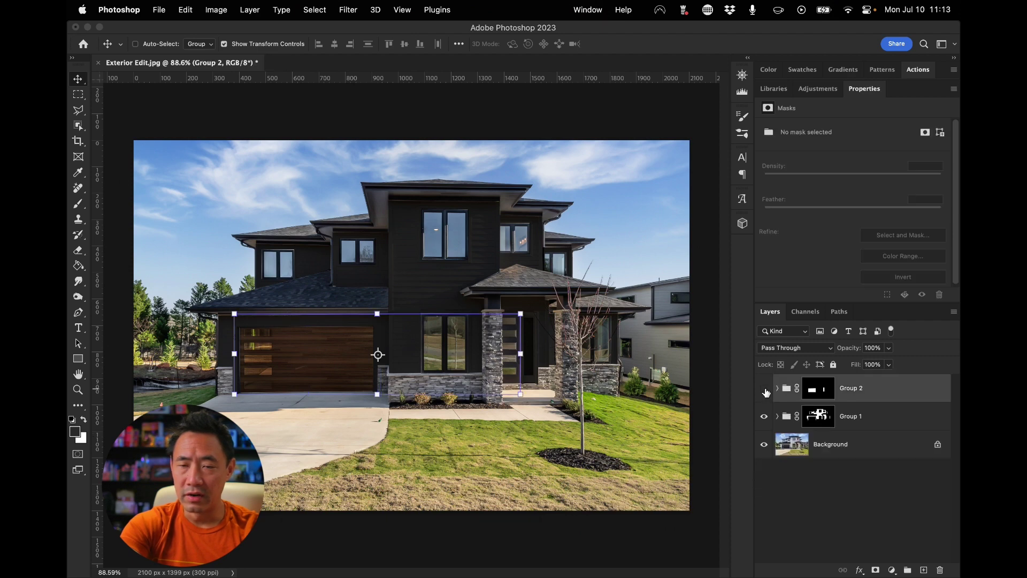
- Hide Group 2 and select the garage door's five window panes together on the Background layer with the Object Selection tool
{"action": "left_click", "coordinate": [763, 388]}
{"action": "key", "text": "super+1"}
{"action": "scroll", "coordinate": [264, 368], "scroll_direction": "up", "scroll_amount": 10}
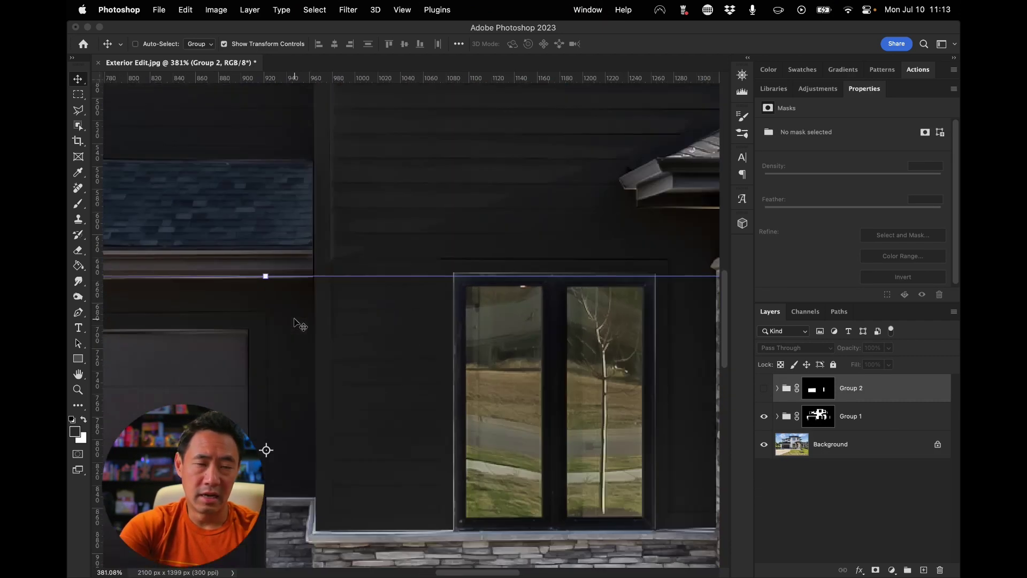
{"action": "scroll", "coordinate": [298, 321], "scroll_direction": "down", "scroll_amount": 5}
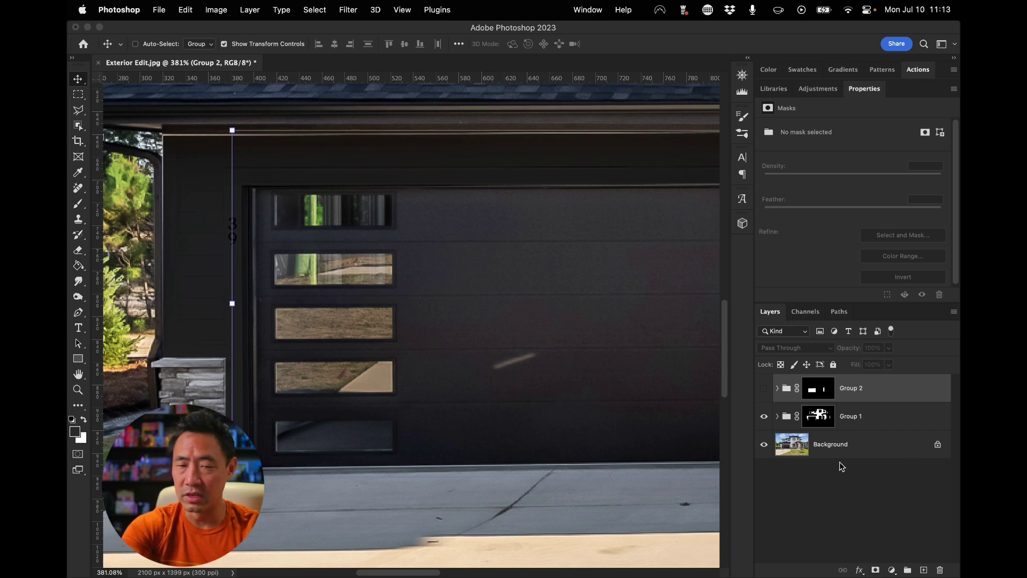
{"action": "left_click", "coordinate": [859, 448]}
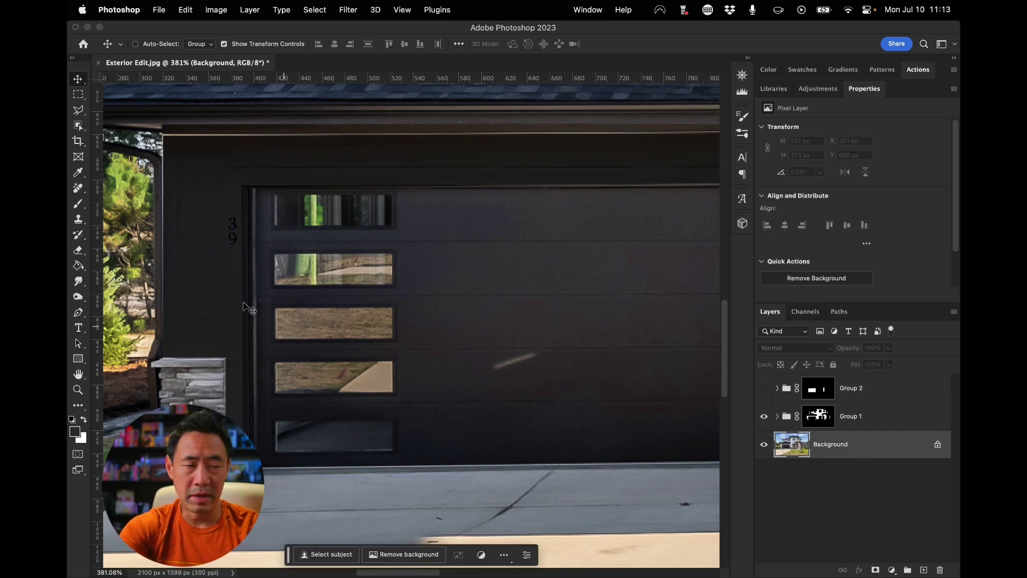
{"action": "left_click", "coordinate": [78, 127]}
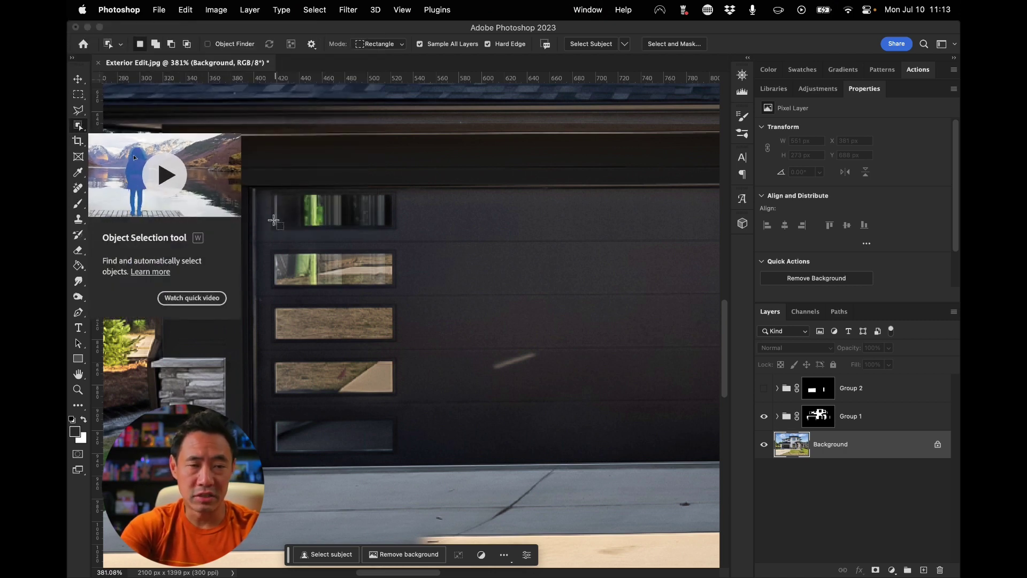
{"action": "left_click_drag", "start_coordinate": [272, 193], "coordinate": [396, 230]}
{"action": "left_click_drag", "start_coordinate": [401, 291], "coordinate": [272, 248]}
{"action": "left_click_drag", "start_coordinate": [403, 346], "coordinate": [271, 302]}
{"action": "left_click_drag", "start_coordinate": [403, 401], "coordinate": [271, 357]}
{"action": "left_click_drag", "start_coordinate": [401, 459], "coordinate": [265, 416]}
- Show Group 2 and paint its mask black over the selected garage windows with a 60 px brush, then clear the selection
{"action": "left_click", "coordinate": [818, 388]}
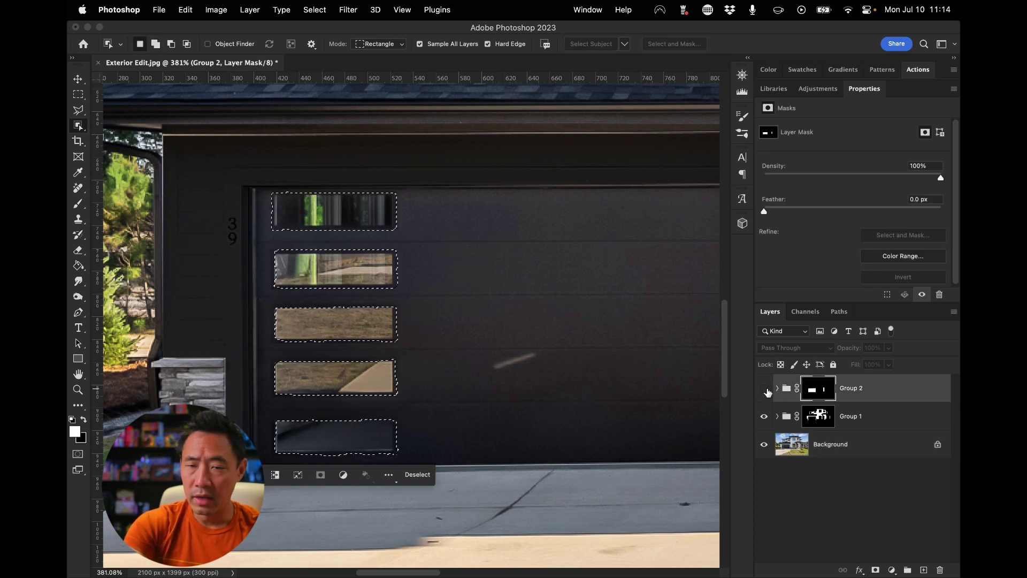
{"action": "left_click", "coordinate": [765, 390]}
{"action": "key", "text": "b"}
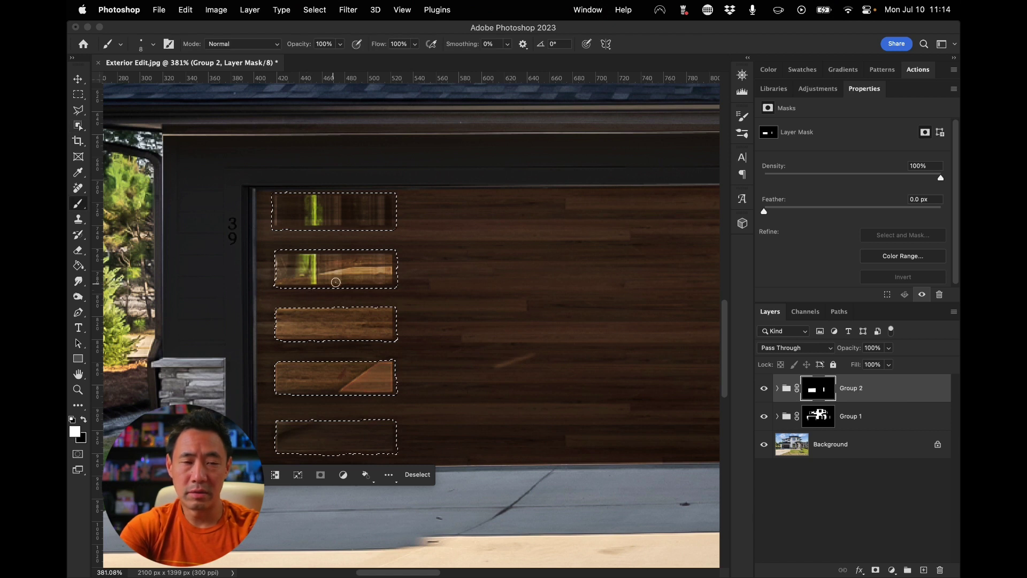
{"action": "key", "text": "bracketright"}
{"action": "key", "text": "bracketright"}
{"action": "key", "text": "bracketright"}
{"action": "key", "text": "bracketright"}
{"action": "key", "text": "bracketright"}
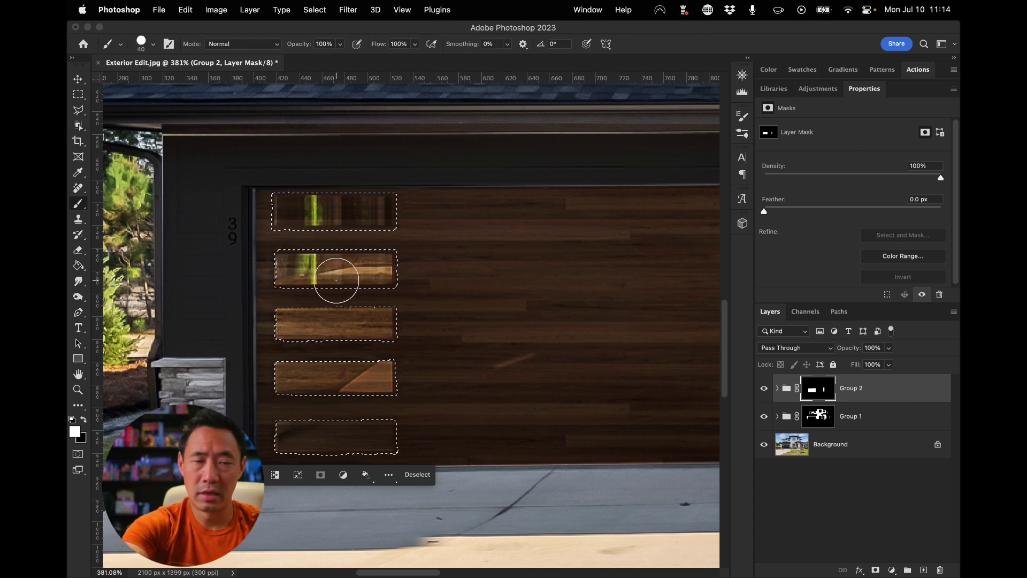
{"action": "key", "text": "bracketright"}
{"action": "key", "text": "bracketright"}
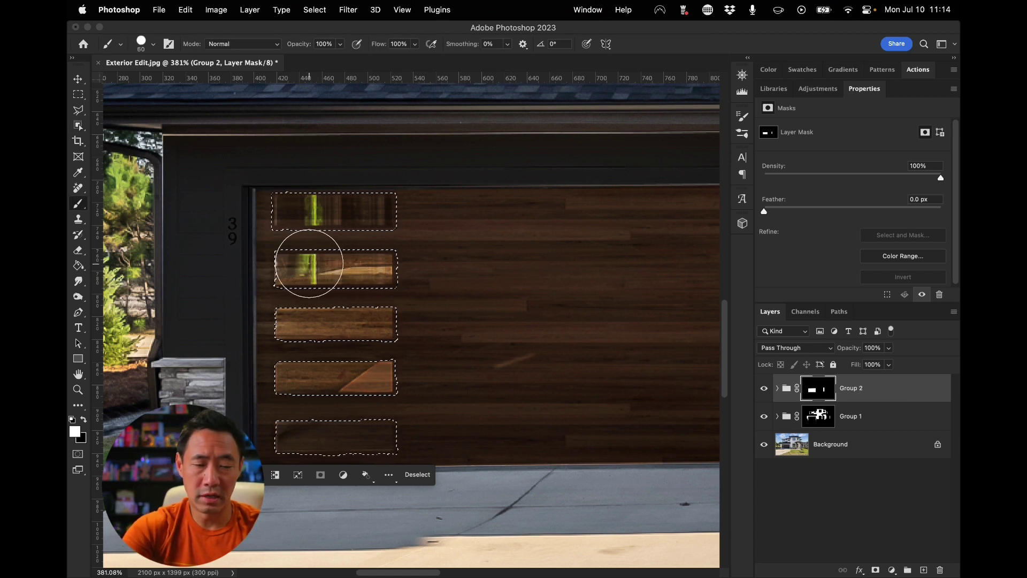
{"action": "key", "text": "x"}
{"action": "mouse_move", "coordinate": [305, 259]}
{"action": "left_mouse_down"}
{"action": "mouse_move", "coordinate": [401, 275]}
{"action": "mouse_move", "coordinate": [324, 214]}
{"action": "mouse_move", "coordinate": [278, 218]}
{"action": "mouse_move", "coordinate": [286, 386]}
{"action": "mouse_move", "coordinate": [337, 339]}
{"action": "mouse_move", "coordinate": [374, 435]}
{"action": "mouse_move", "coordinate": [256, 431]}
{"action": "mouse_move", "coordinate": [460, 443]}
{"action": "left_mouse_up"}
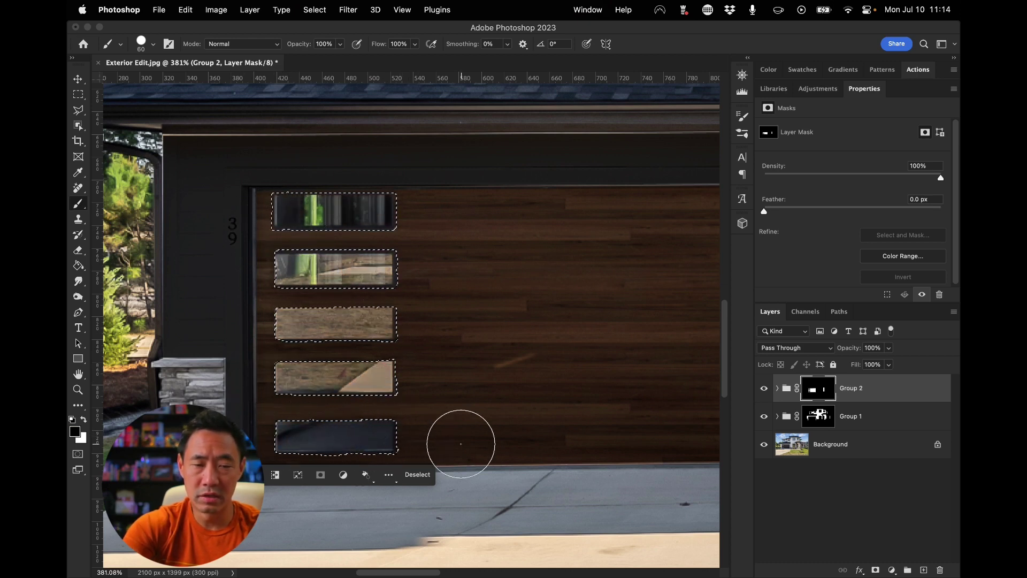
{"action": "key", "text": "super+d"}
- Duplicate the two wood layers, Layer 2 copy 3 and Layer 2 copy 2, within Group 2 of the same document
{"action": "scroll", "coordinate": [500, 502], "scroll_direction": "down", "scroll_amount": 5}
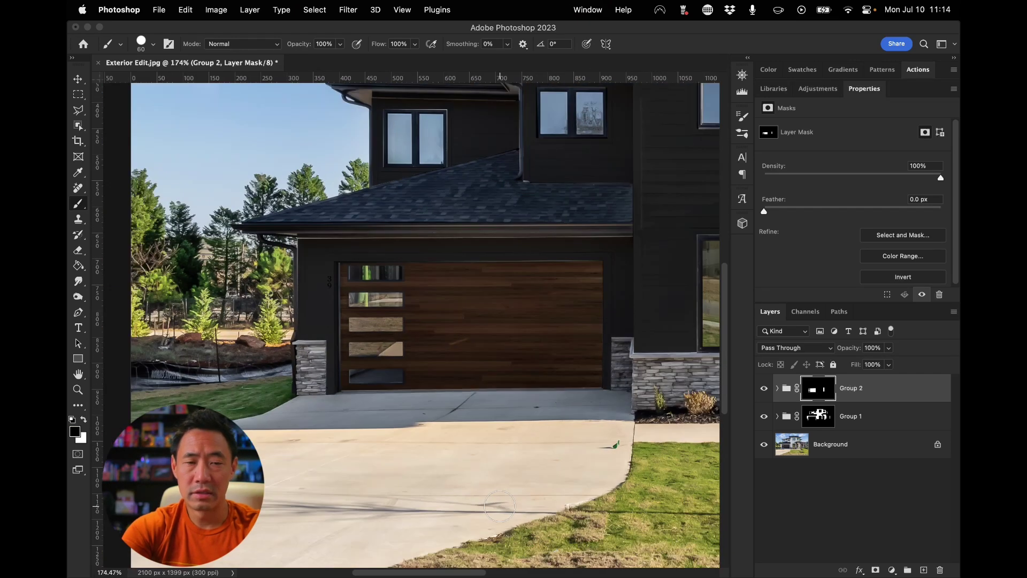
{"action": "scroll", "coordinate": [500, 506], "scroll_direction": "down", "scroll_amount": 3}
{"action": "scroll", "coordinate": [454, 546], "scroll_direction": "up", "scroll_amount": 4}
{"action": "scroll", "coordinate": [454, 546], "scroll_direction": "right", "scroll_amount": 6}
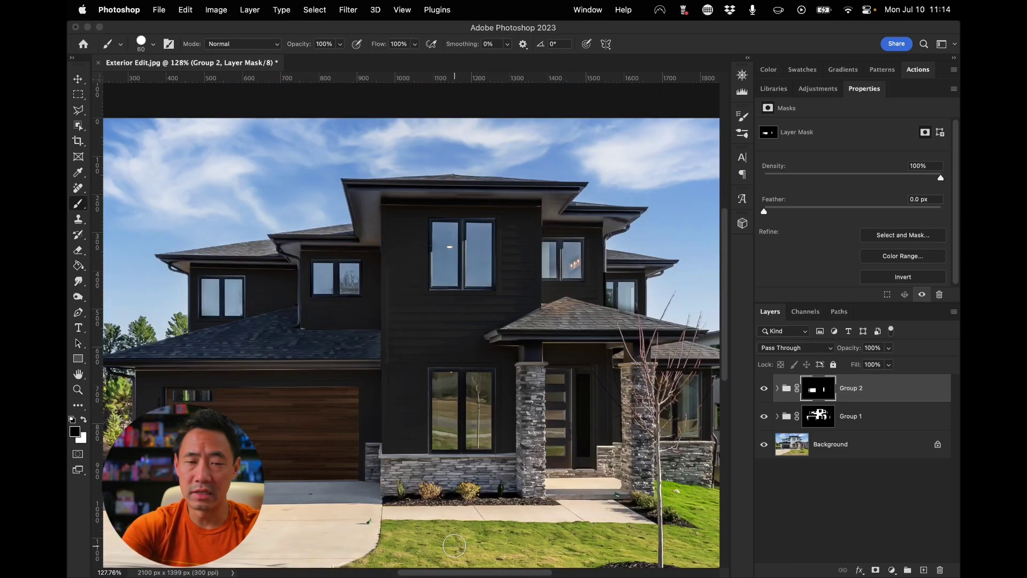
{"action": "scroll", "coordinate": [454, 546], "scroll_direction": "up", "scroll_amount": 10}
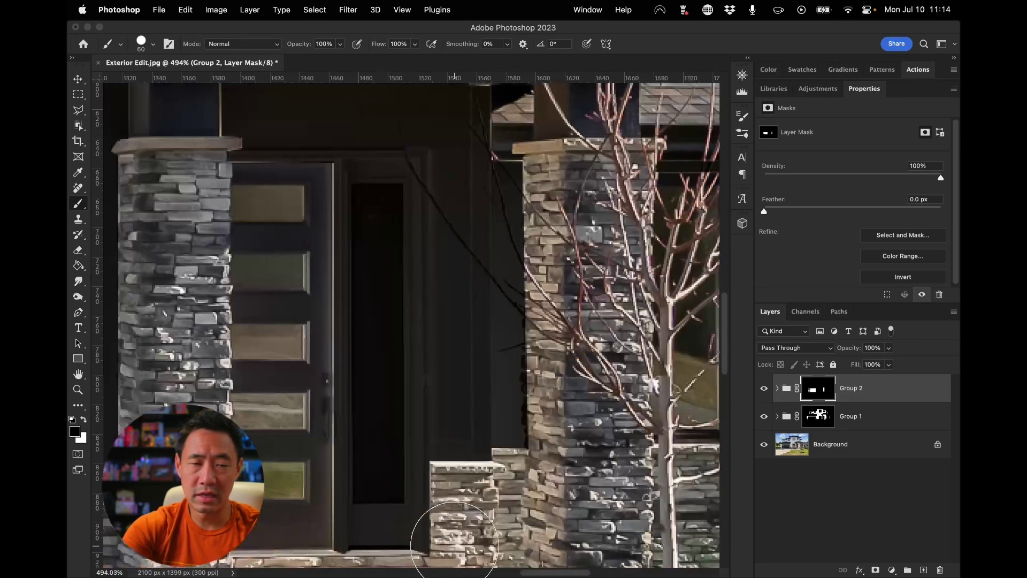
{"action": "scroll", "coordinate": [454, 546], "scroll_direction": "left", "scroll_amount": 3}
{"action": "scroll", "coordinate": [447, 532], "scroll_direction": "up", "scroll_amount": 2}
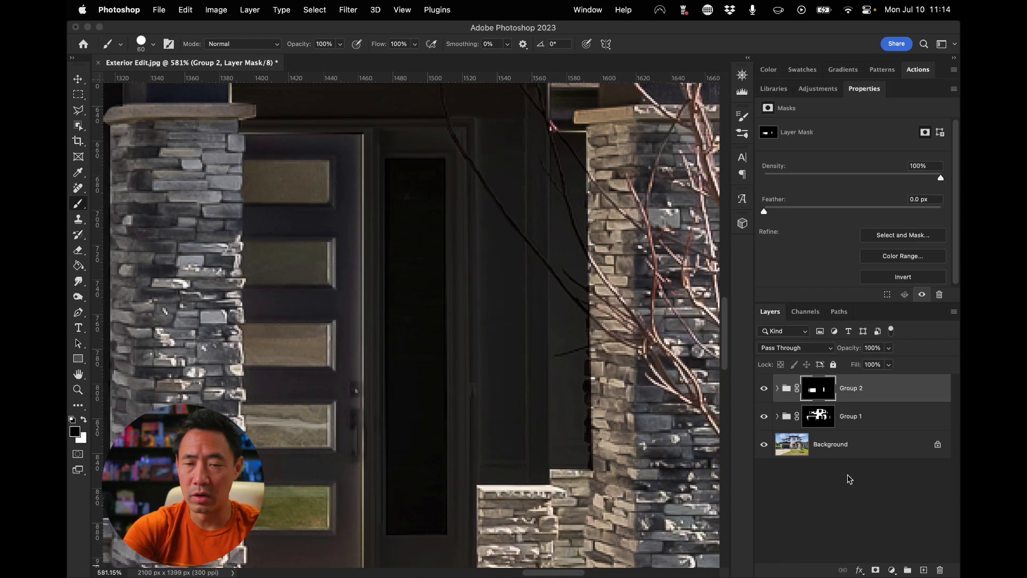
{"action": "left_click", "coordinate": [779, 389]}
{"action": "left_click", "coordinate": [893, 428]}
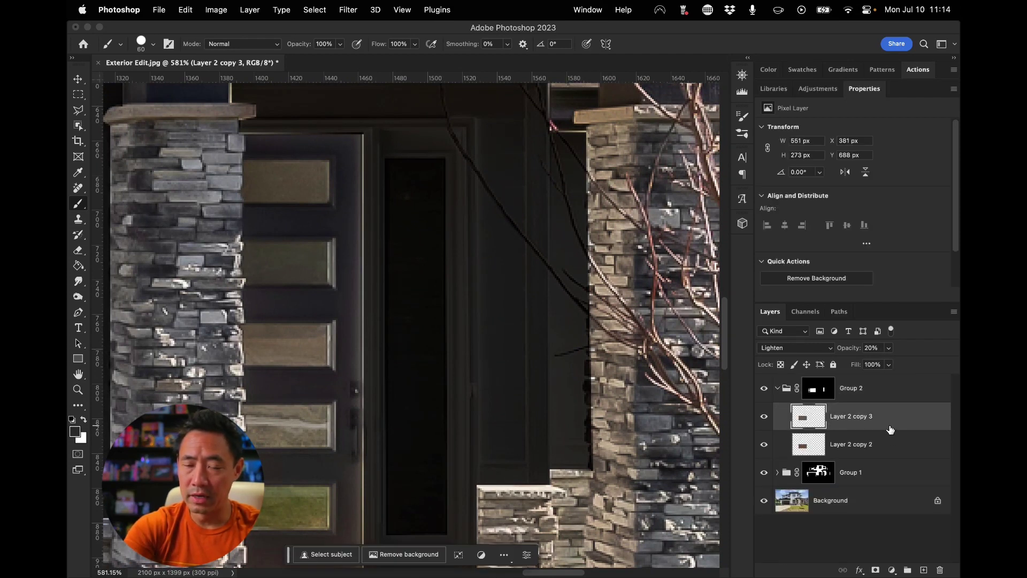
{"action": "left_click", "coordinate": [888, 445], "text": "shift"}
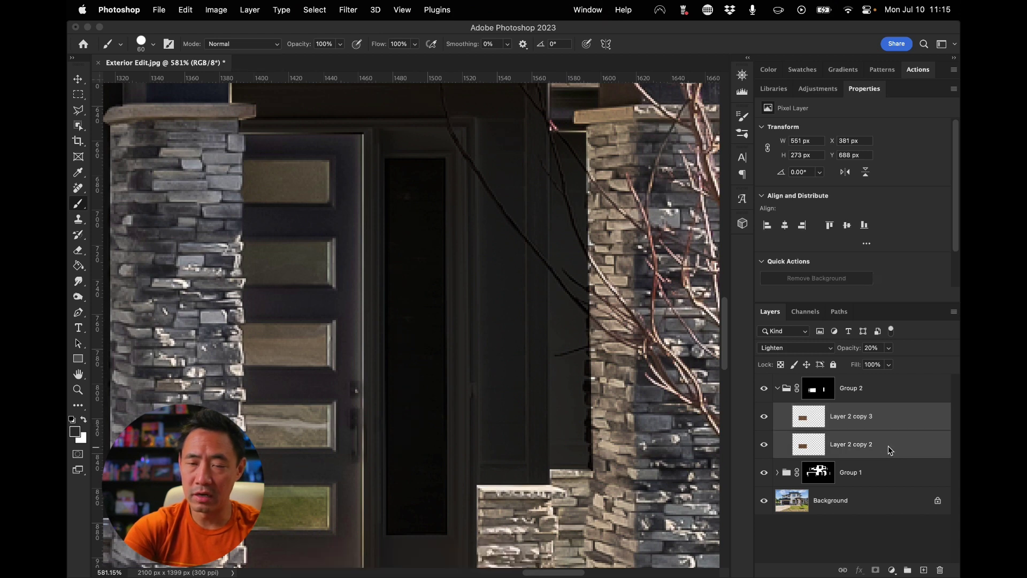
{"action": "right_click", "coordinate": [888, 445]}
{"action": "left_click", "coordinate": [872, 507]}
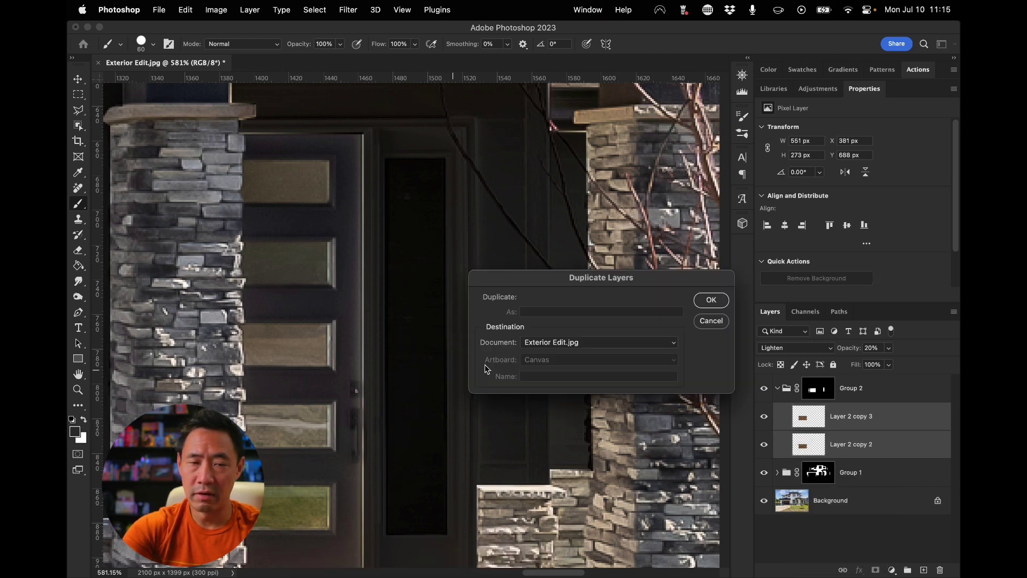
{"action": "left_click", "coordinate": [710, 300]}
- Move the two duplicated wood layers from the garage over the front door, to about X 1134 px, Y 644 px
{"action": "scroll", "coordinate": [479, 379], "scroll_direction": "down", "scroll_amount": 10}
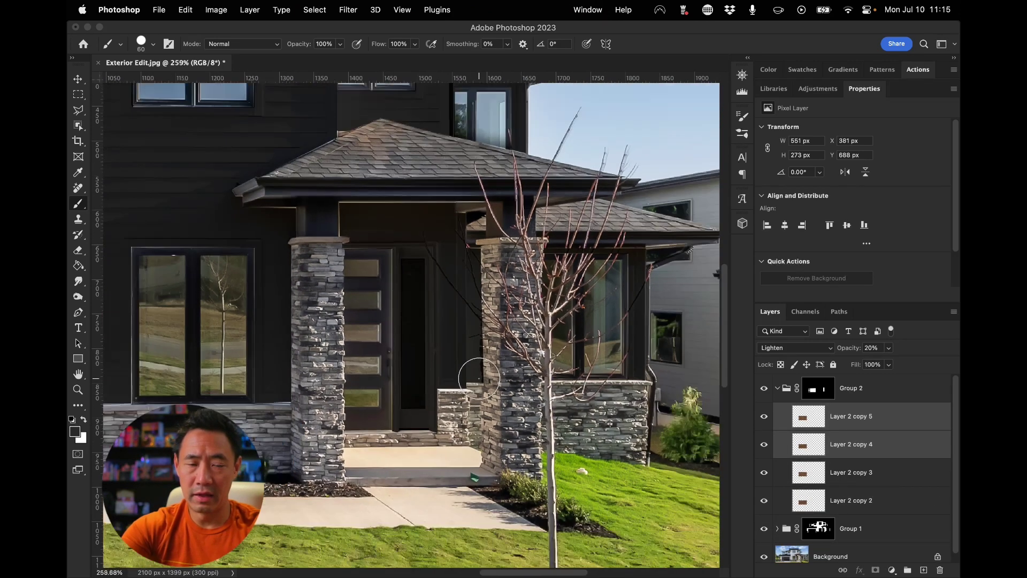
{"action": "key", "text": "v"}
{"action": "scroll", "coordinate": [460, 369], "scroll_direction": "left", "scroll_amount": 20}
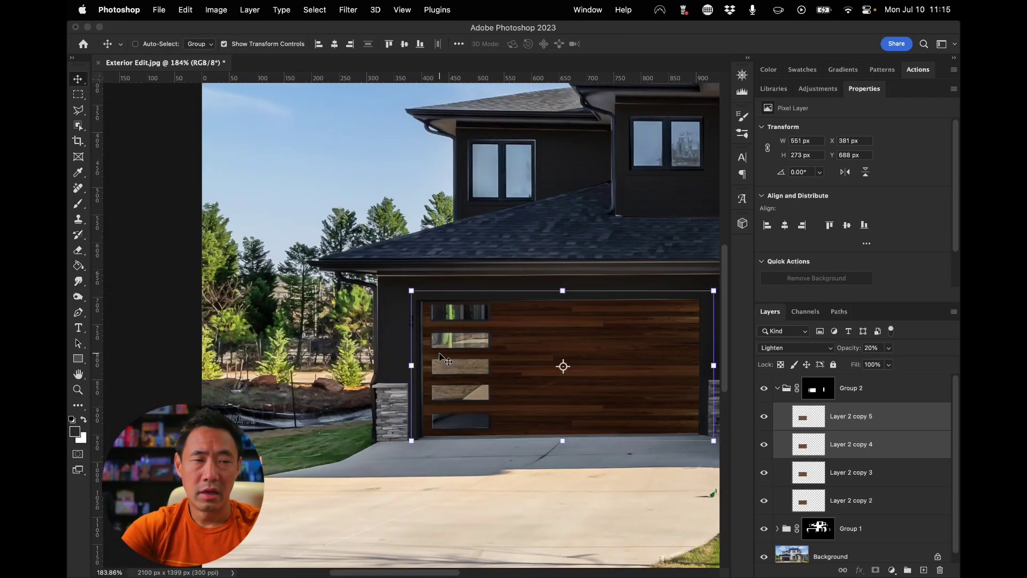
{"action": "scroll", "coordinate": [256, 159], "scroll_direction": "right", "scroll_amount": 12}
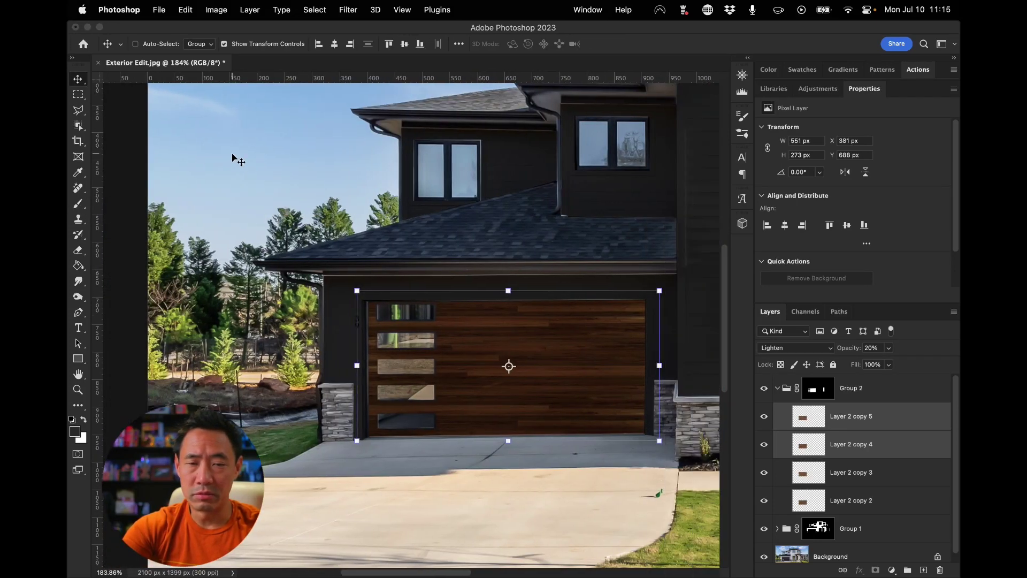
{"action": "left_click_drag", "start_coordinate": [223, 319], "coordinate": [654, 297]}
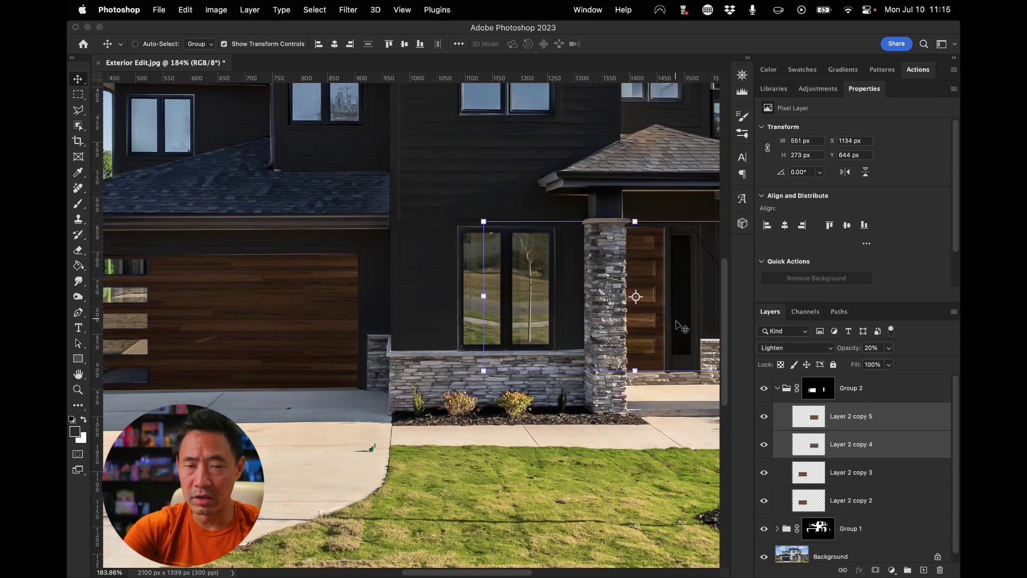
- Hide Group 2 and select the front door's five glass panes together with the Object Selection tool
{"action": "scroll", "coordinate": [618, 324], "scroll_direction": "up", "scroll_amount": 3}
{"action": "scroll", "coordinate": [620, 325], "scroll_direction": "right", "scroll_amount": 10}
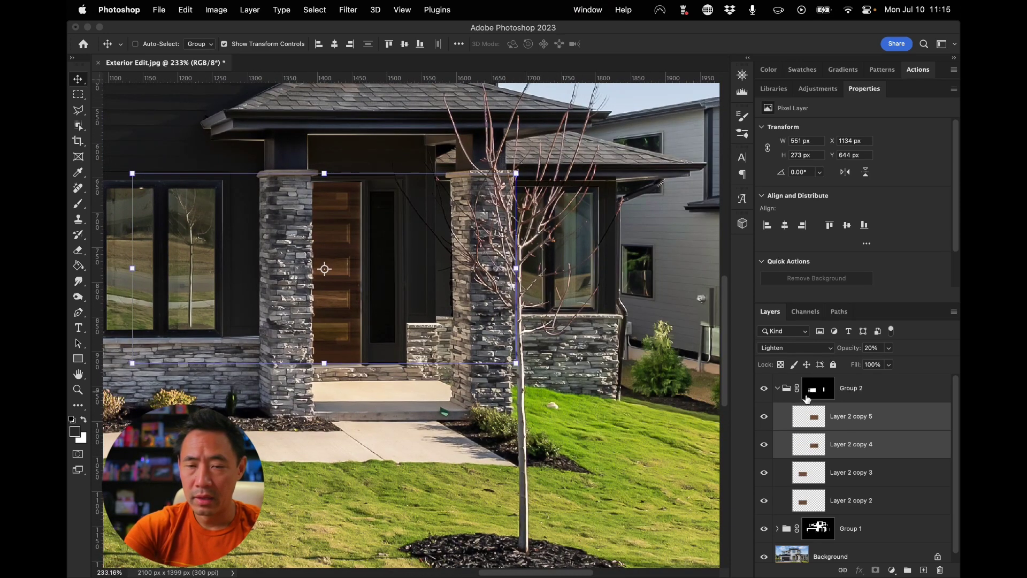
{"action": "left_click", "coordinate": [762, 390]}
{"action": "scroll", "coordinate": [268, 254], "scroll_direction": "up", "scroll_amount": 5}
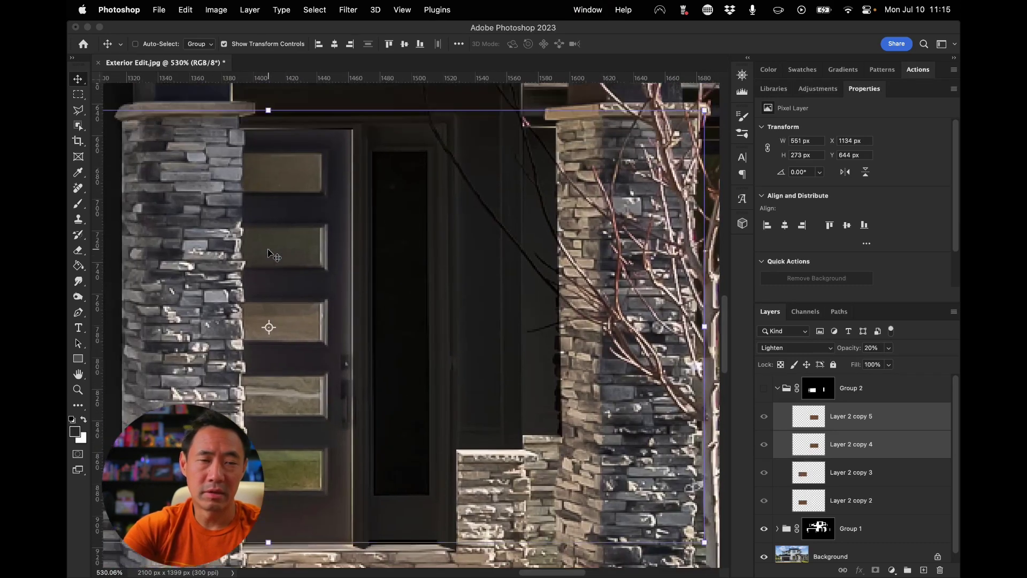
{"action": "key", "text": "w"}
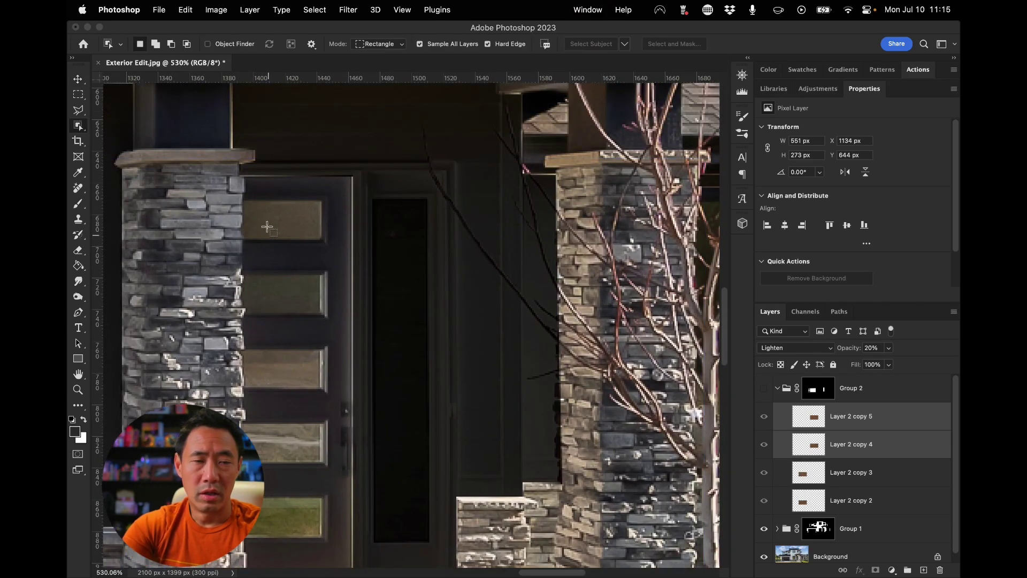
{"action": "left_click_drag", "start_coordinate": [233, 196], "coordinate": [331, 249]}
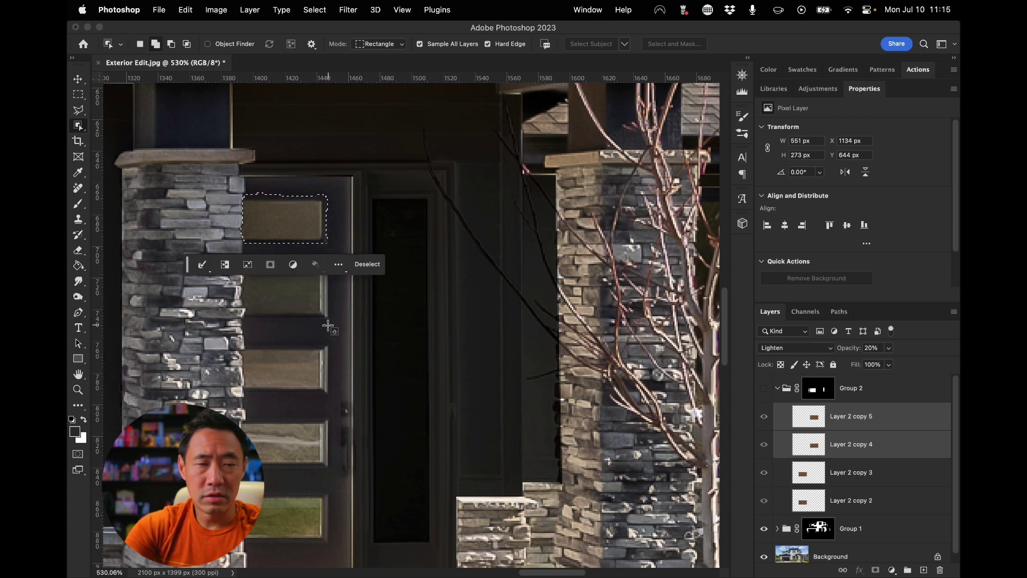
{"action": "left_click_drag", "start_coordinate": [330, 322], "coordinate": [233, 270]}
{"action": "left_click_drag", "start_coordinate": [325, 394], "coordinate": [235, 334]}
{"action": "left_click_drag", "start_coordinate": [326, 465], "coordinate": [235, 412]}
{"action": "left_click_drag", "start_coordinate": [327, 541], "coordinate": [242, 496]}
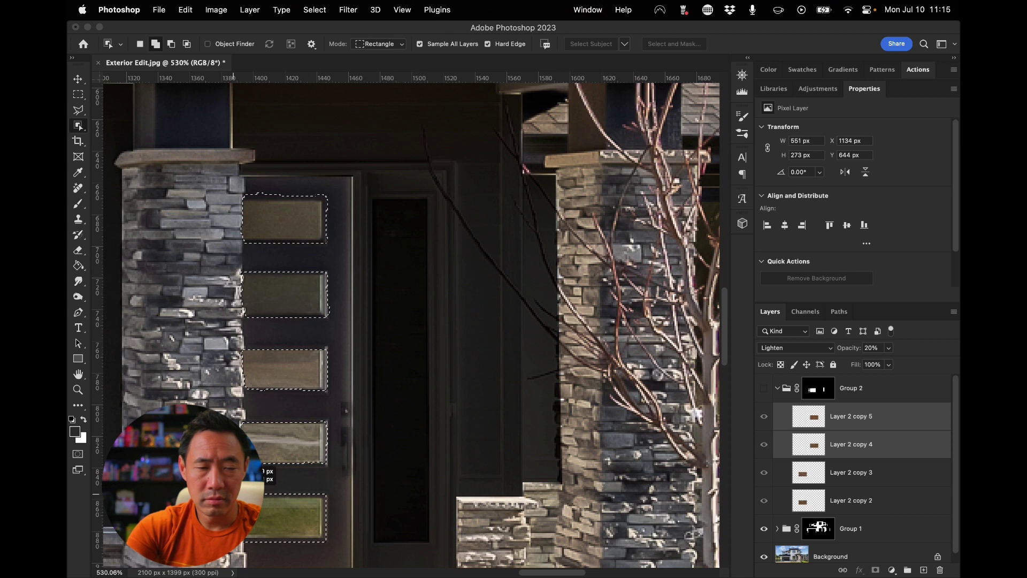
- Show Group 2, paint its mask black over the selected front door panes, and clear the selection
{"action": "left_click", "coordinate": [764, 388]}
{"action": "left_click", "coordinate": [818, 388]}
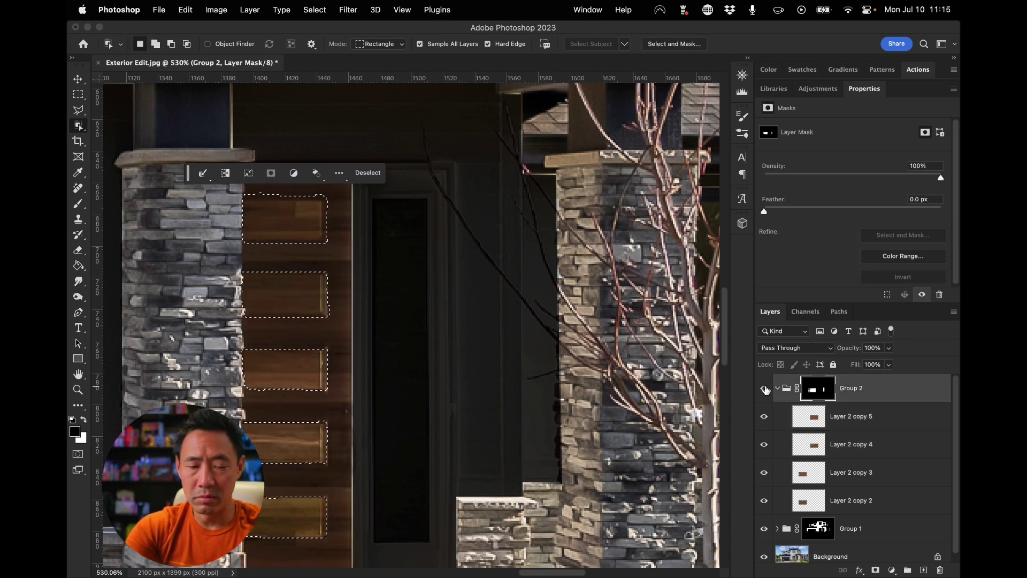
{"action": "key", "text": "b"}
{"action": "mouse_move", "coordinate": [284, 217]}
{"action": "left_mouse_down"}
{"action": "mouse_move", "coordinate": [275, 229]}
{"action": "mouse_move", "coordinate": [291, 307]}
{"action": "mouse_move", "coordinate": [275, 402]}
{"action": "mouse_move", "coordinate": [294, 420]}
{"action": "mouse_move", "coordinate": [298, 516]}
{"action": "mouse_move", "coordinate": [267, 519]}
{"action": "left_mouse_up"}
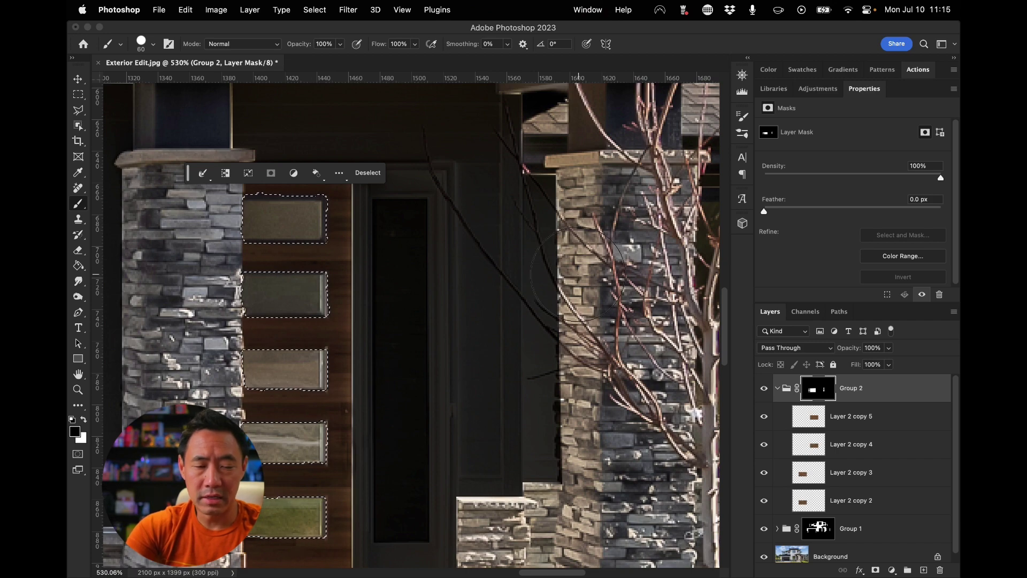
{"action": "key", "text": "super+d"}
{"action": "scroll", "coordinate": [197, 394], "scroll_direction": "down", "scroll_amount": 5}
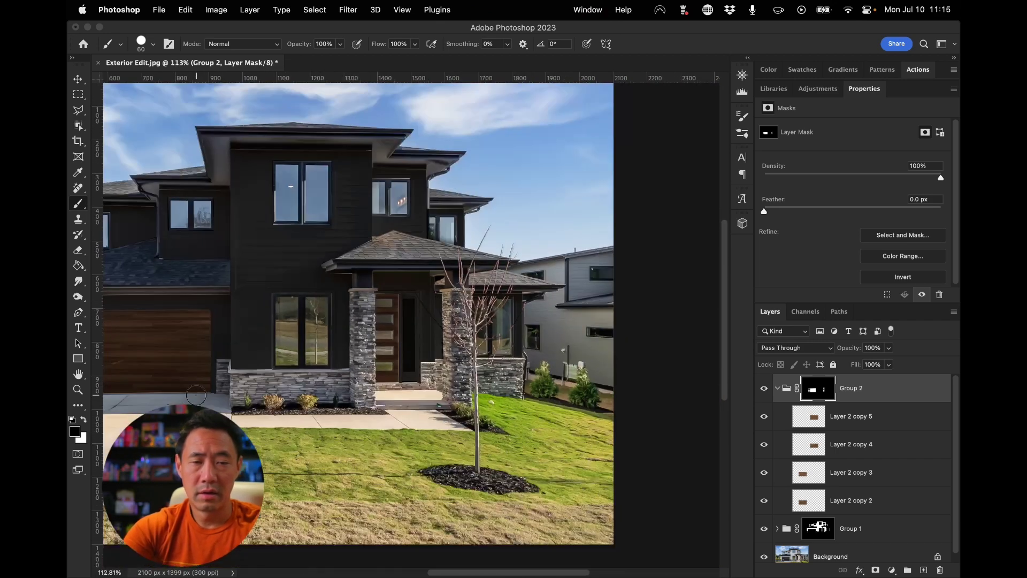
{"action": "scroll", "coordinate": [196, 395], "scroll_direction": "down", "scroll_amount": 1}
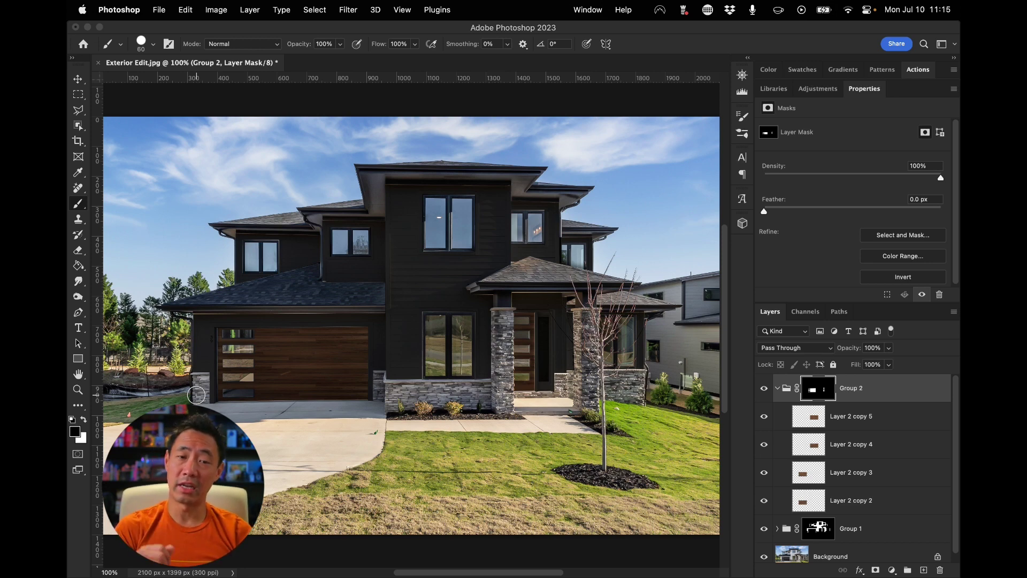
- Collapse Group 2, combine it with Group 1 in a new group, and toggle that group's visibility to compare before and after
{"action": "left_click", "coordinate": [777, 389]}
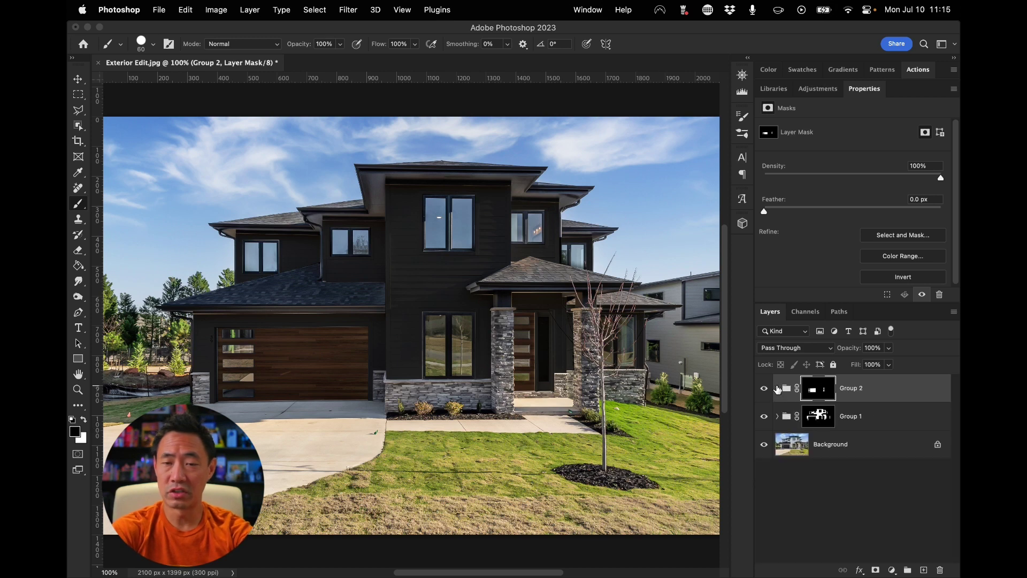
{"action": "left_click", "coordinate": [883, 423], "text": "shift"}
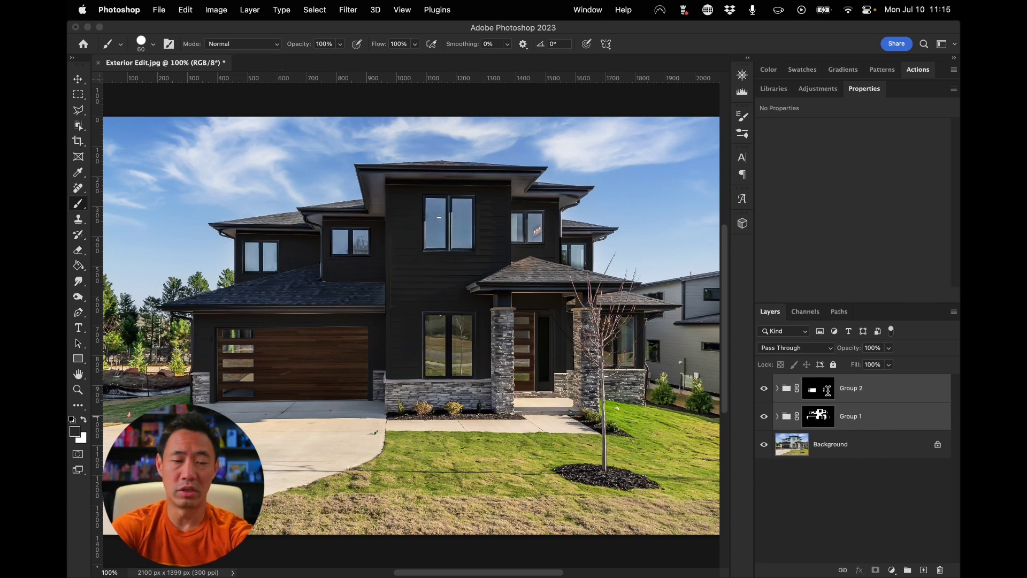
{"action": "key", "text": "super+g"}
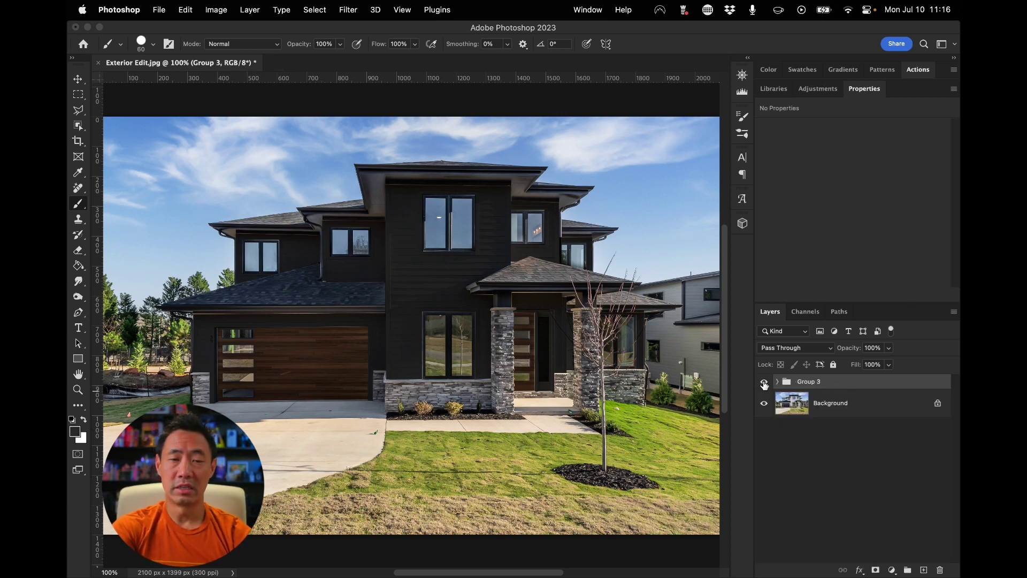
{"action": "left_click", "coordinate": [764, 382]}
{"action": "left_click", "coordinate": [763, 382]}
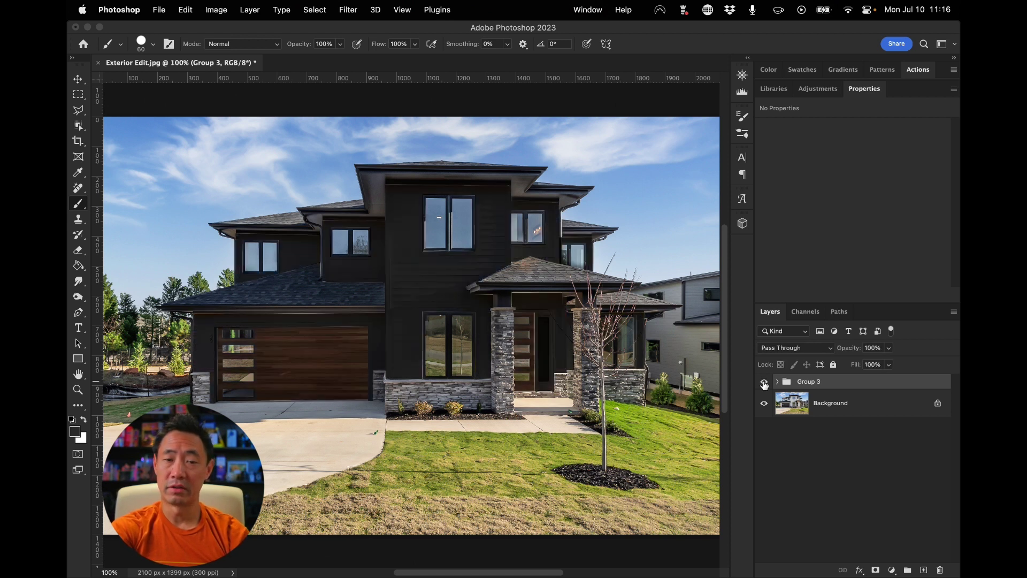